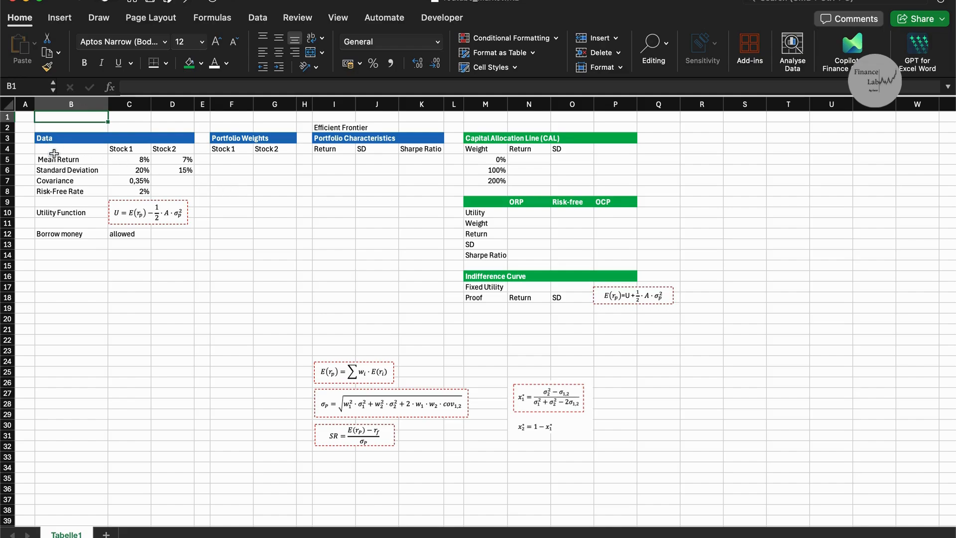
- Review the Data table's labels and values for the mean return and standard deviation of both stocks
{"action": "left_click", "coordinate": [118, 149]}
{"action": "left_click", "coordinate": [166, 148]}
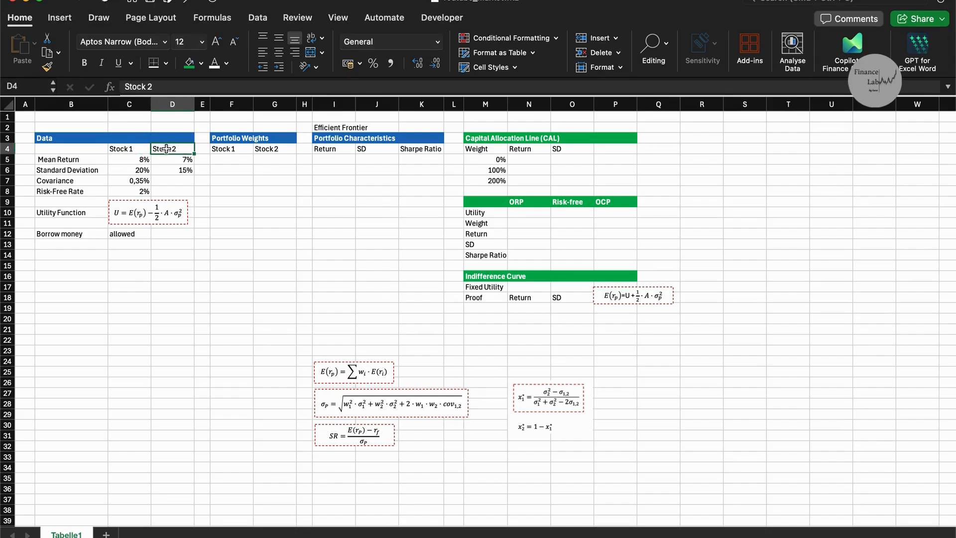
{"action": "left_click", "coordinate": [65, 162]}
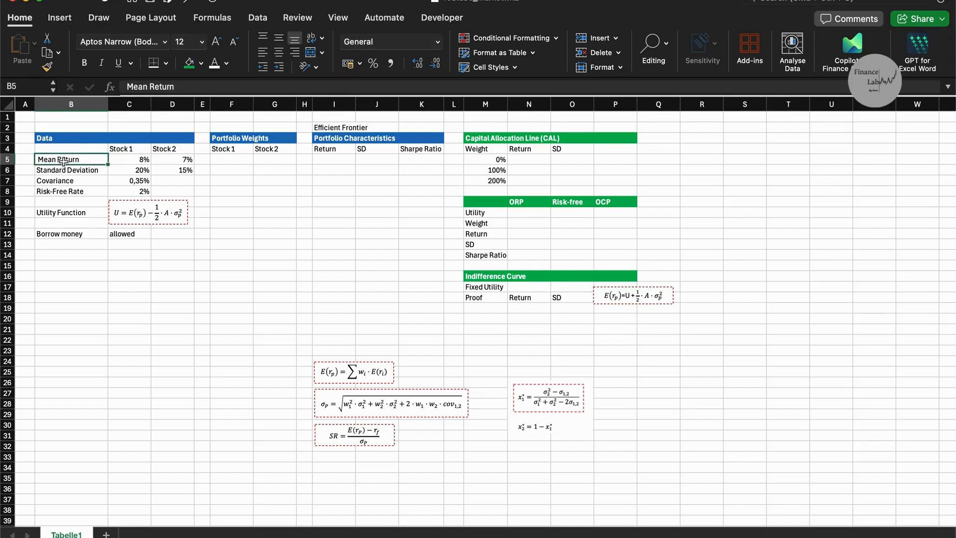
{"action": "left_click", "coordinate": [128, 159]}
{"action": "left_click", "coordinate": [184, 159]}
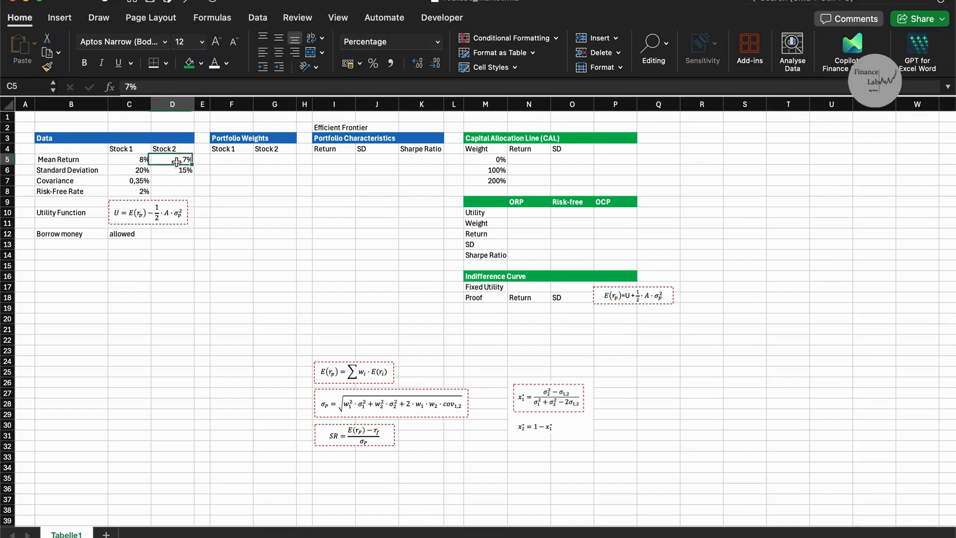
{"action": "left_click", "coordinate": [97, 171]}
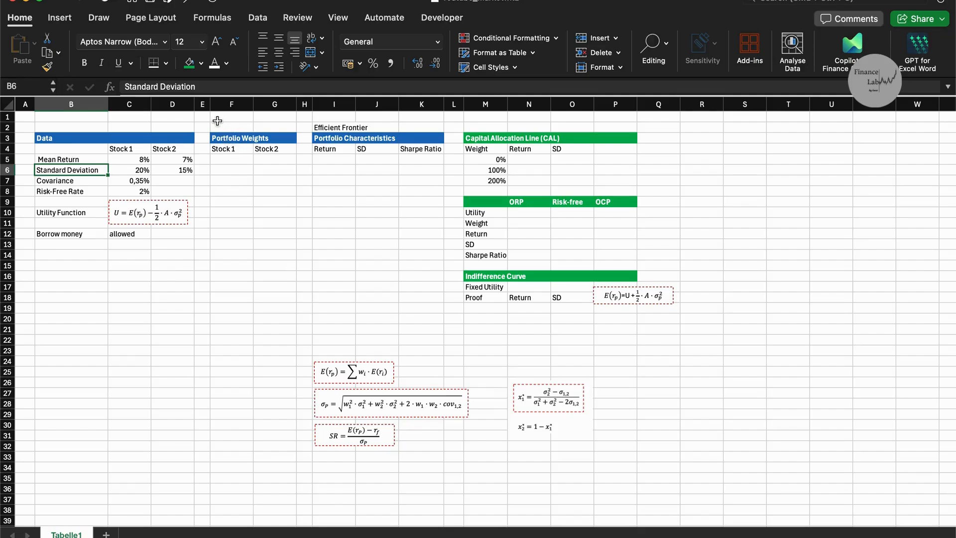
- Enter 130% as the first Stock 1 portfolio weight in F5 and the formula =F5-10% in F6
{"action": "left_click", "coordinate": [222, 158]}
{"action": "type", "text": "130"}
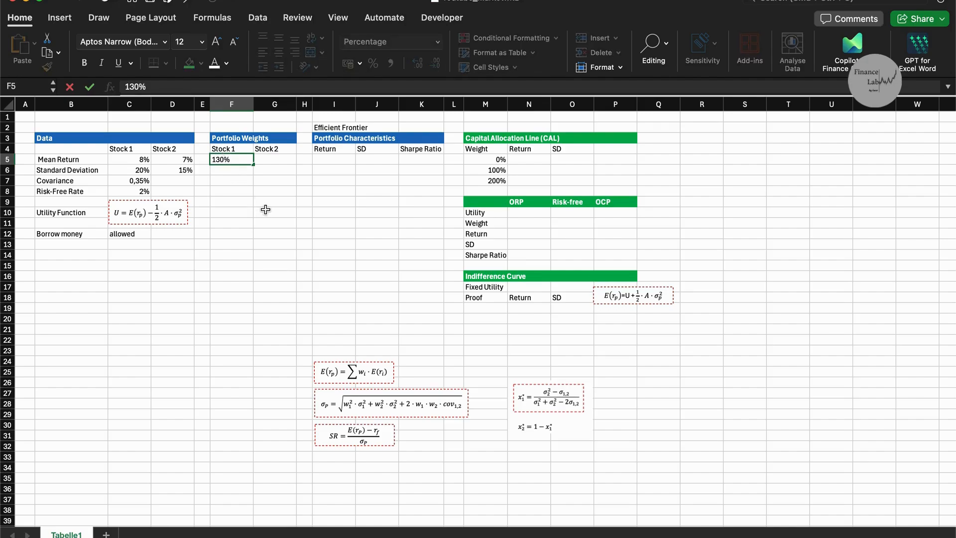
{"action": "left_click", "coordinate": [233, 172]}
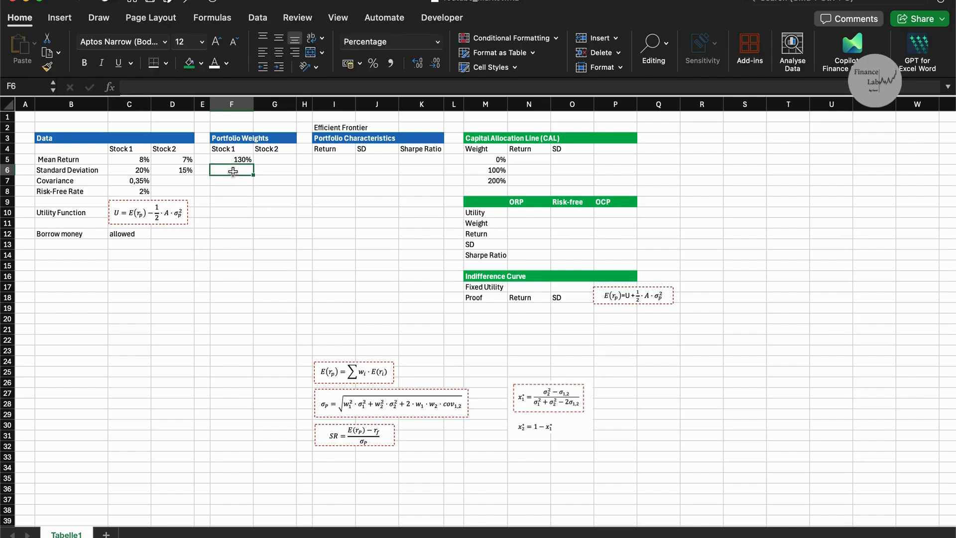
{"action": "type", "text": "="}
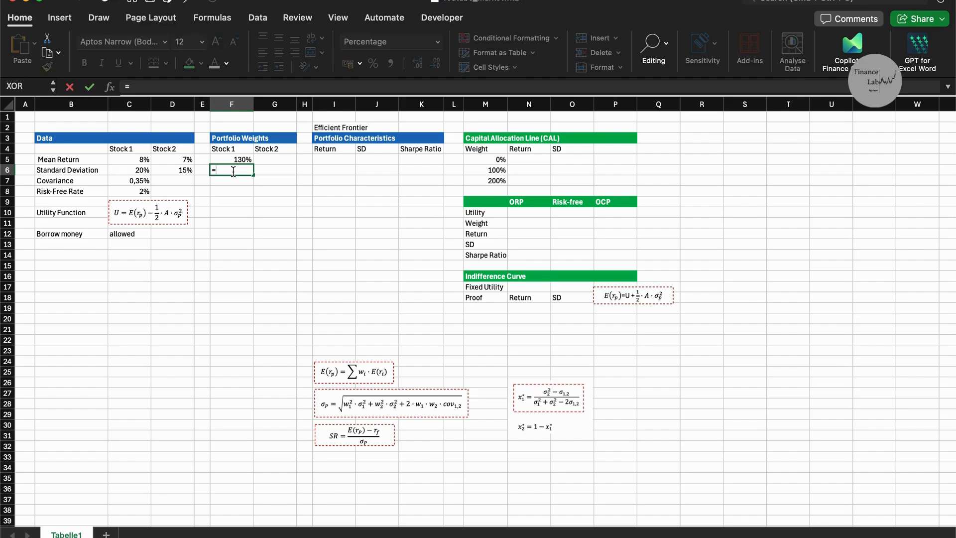
{"action": "left_click", "coordinate": [236, 160]}
{"action": "type", "text": "-10%"}
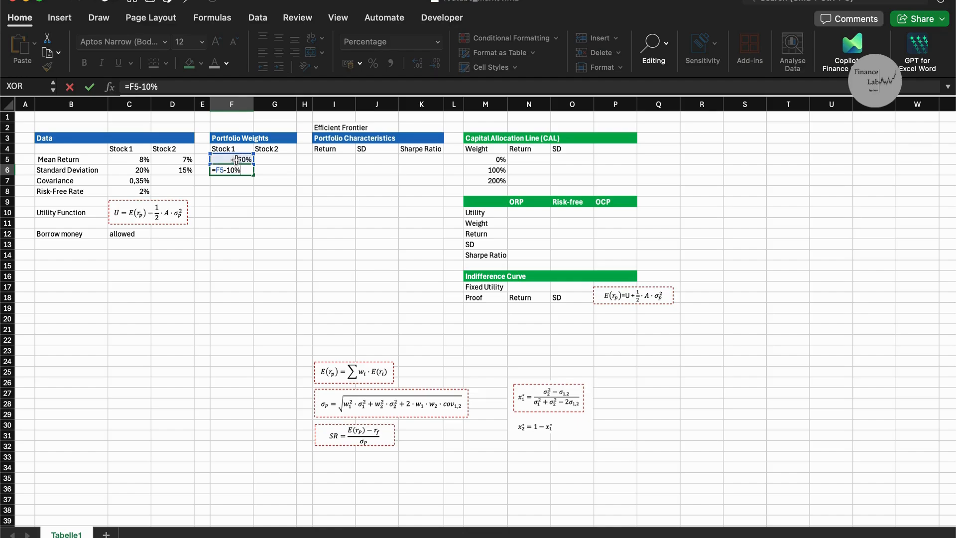
{"action": "key", "text": "Return"}
- Fill the F6 formula down the Stock 1 weights to F22, and clear the surplus weight in F22
{"action": "left_click", "coordinate": [253, 176]}
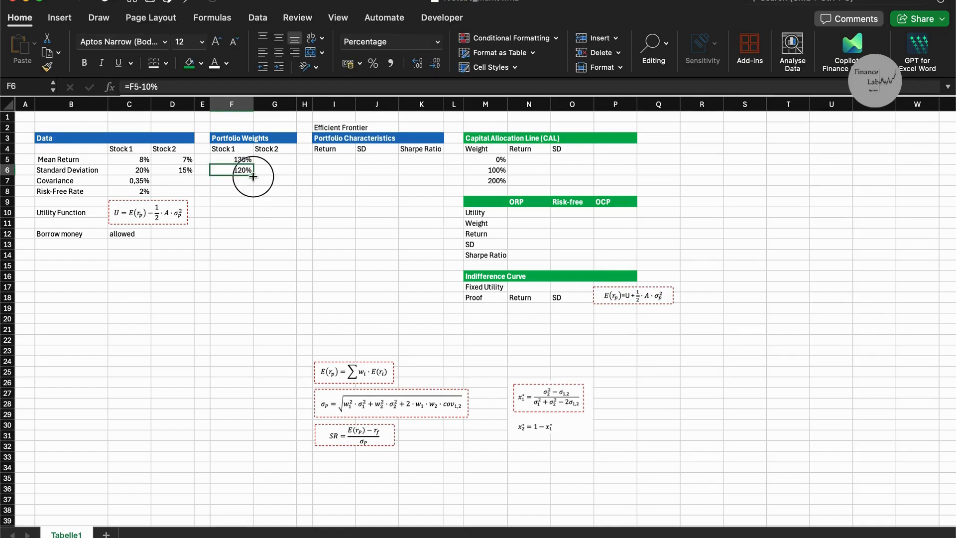
{"action": "left_click_drag", "start_coordinate": [253, 176], "coordinate": [253, 348]}
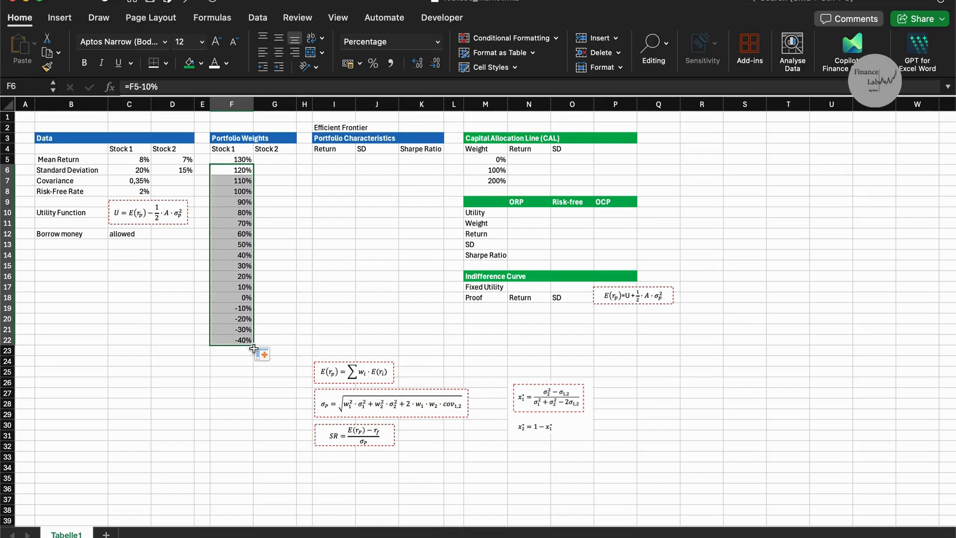
{"action": "left_click", "coordinate": [251, 342]}
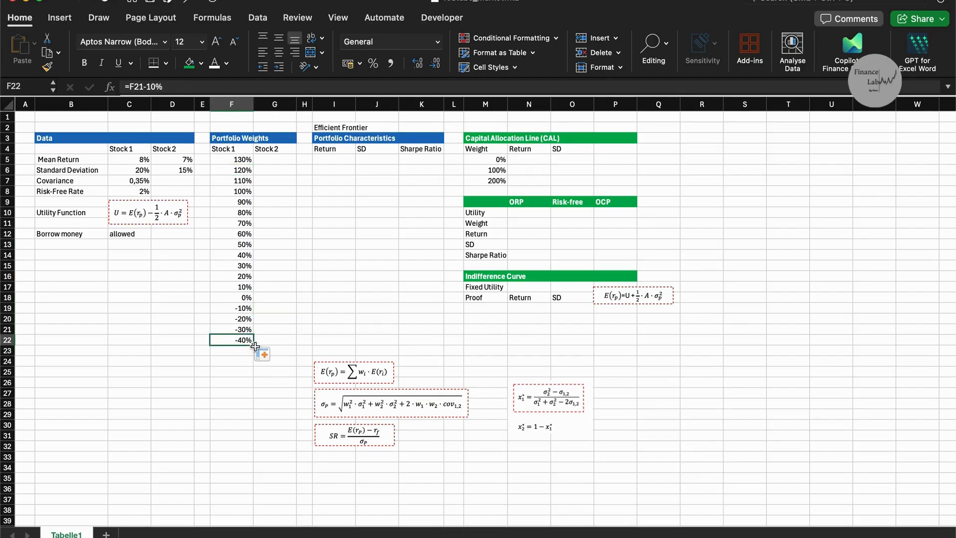
{"action": "left_click", "coordinate": [253, 346]}
{"action": "key", "text": "Delete"}
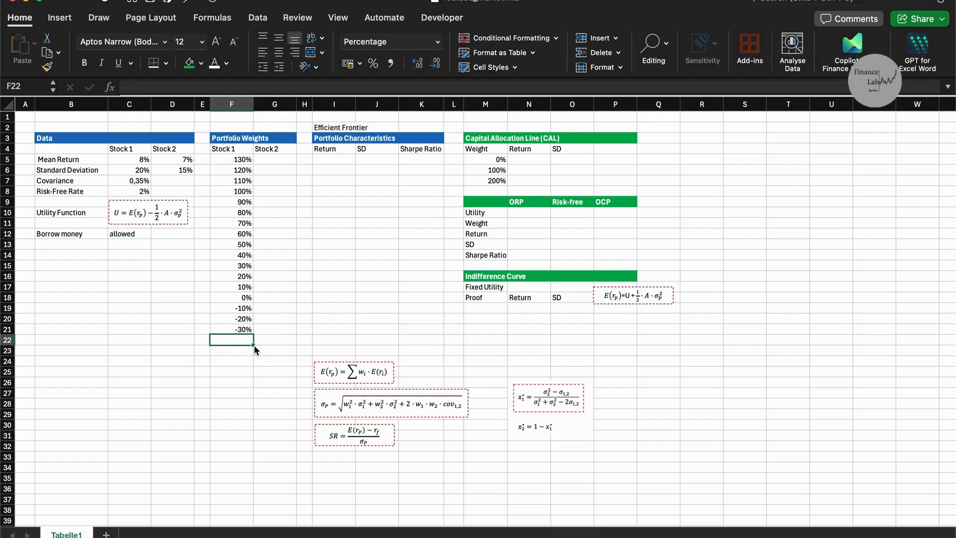
- Calculate the Stock 2 weight in G5 with =1-F5 and copy the formula down to G21
{"action": "left_click", "coordinate": [275, 212]}
{"action": "left_click", "coordinate": [272, 160]}
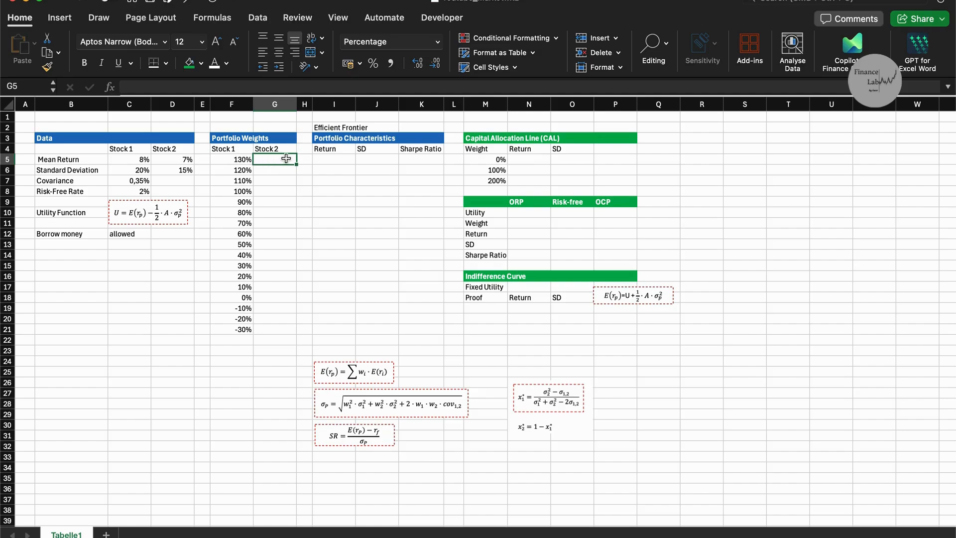
{"action": "type", "text": "="}
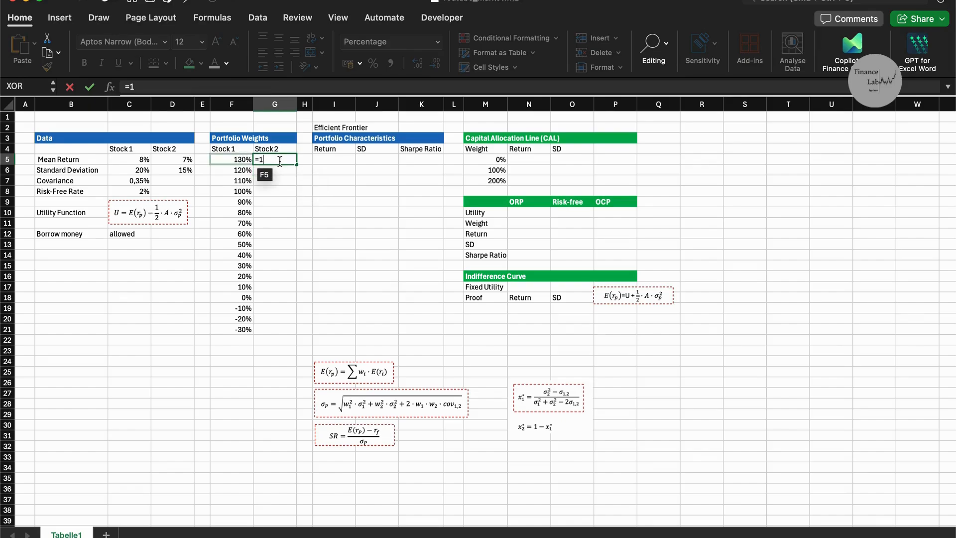
{"action": "type", "text": "1-"}
{"action": "left_click", "coordinate": [240, 160]}
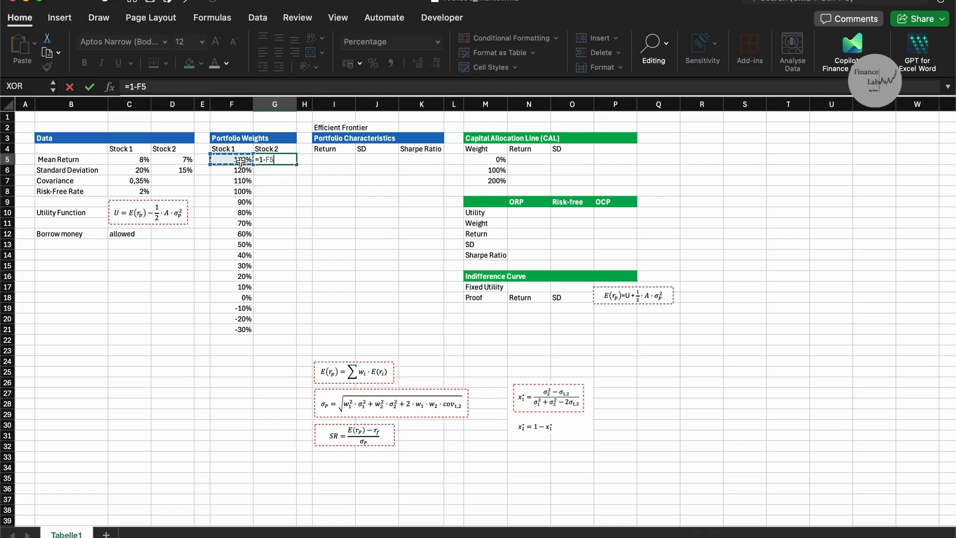
{"action": "key", "text": "Return"}
{"action": "left_click", "coordinate": [291, 151]}
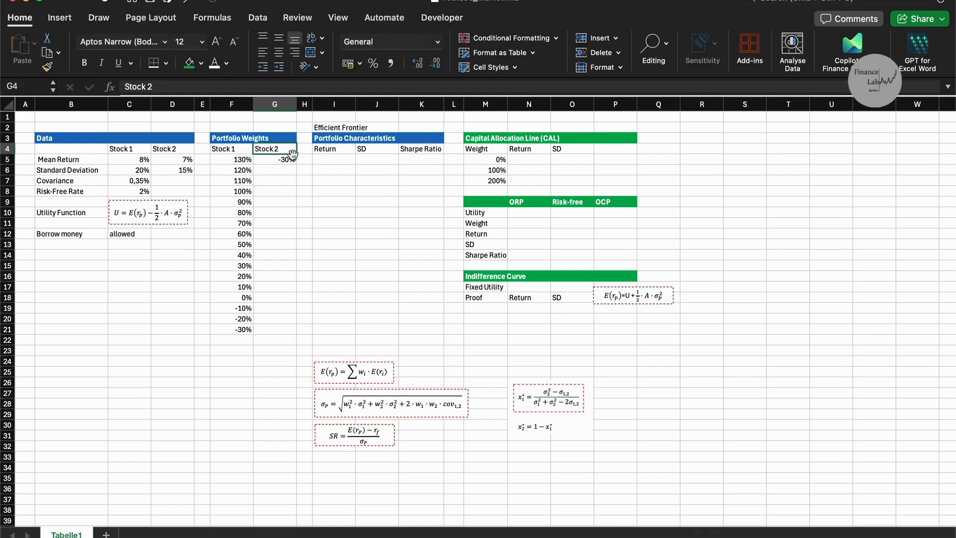
{"action": "left_click", "coordinate": [289, 162]}
{"action": "double_click", "coordinate": [296, 164]}
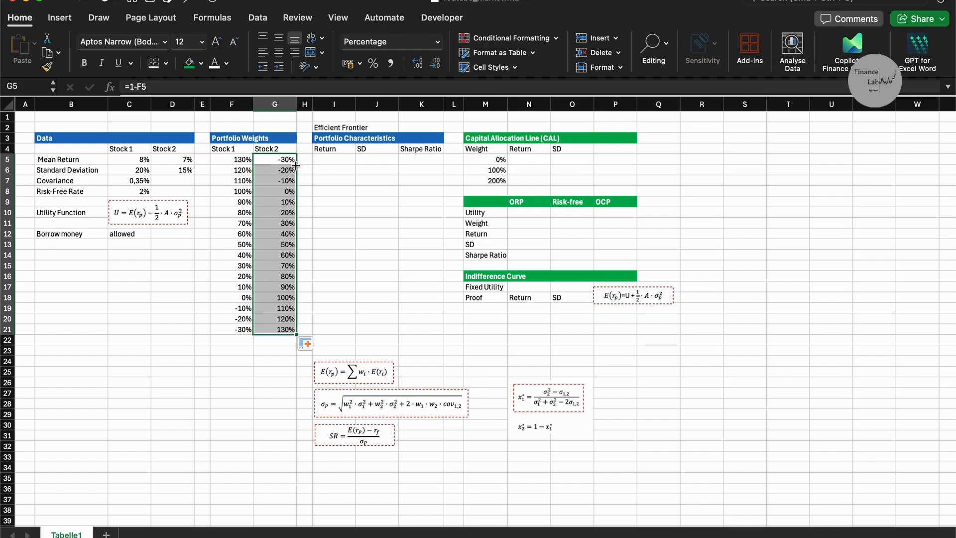
- Examine the portfolio weight combinations and the expected return formula, together with the Stock 1 weight and mean return it uses
{"action": "left_click", "coordinate": [326, 179]}
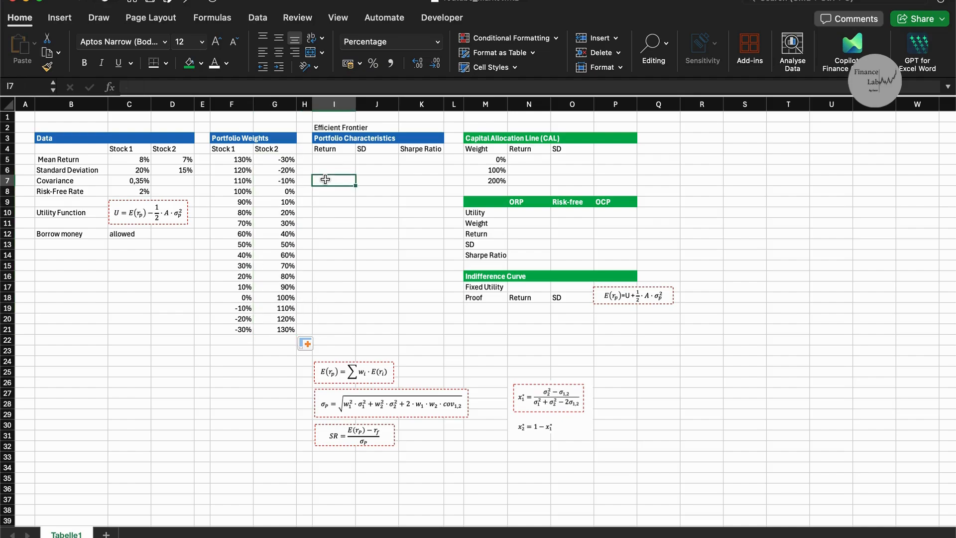
{"action": "left_click_drag", "start_coordinate": [229, 161], "coordinate": [262, 326]}
{"action": "left_click", "coordinate": [263, 359]}
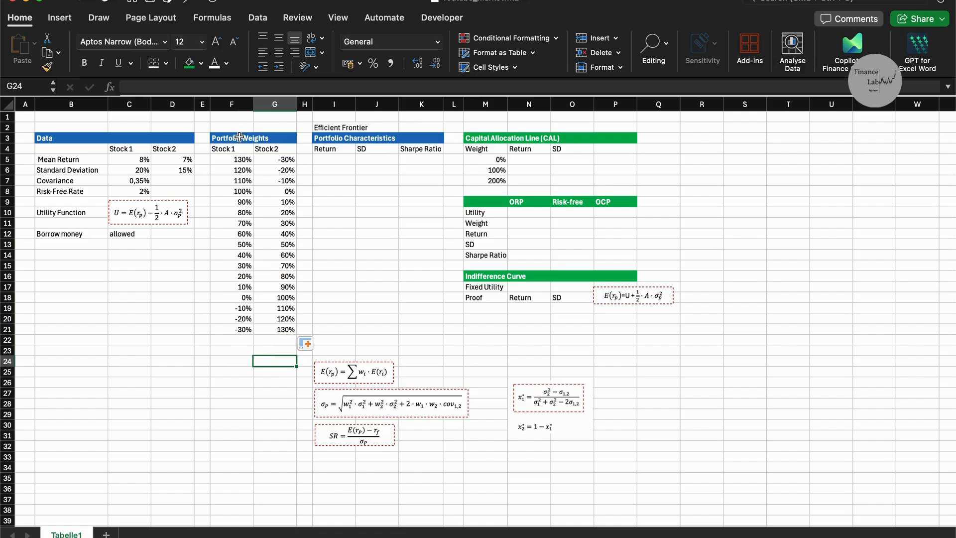
{"action": "left_click_drag", "start_coordinate": [231, 159], "coordinate": [273, 187]}
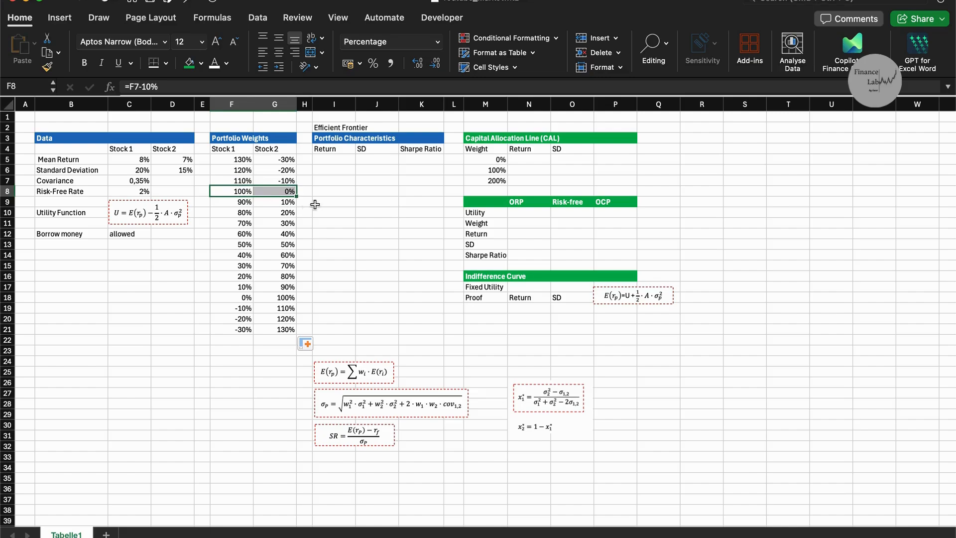
{"action": "left_click", "coordinate": [334, 160]}
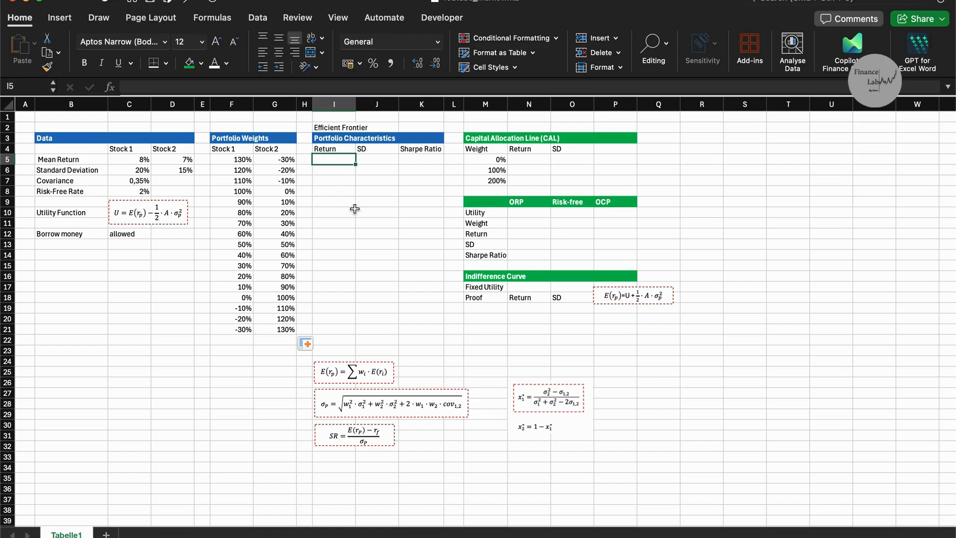
{"action": "left_click", "coordinate": [308, 372]}
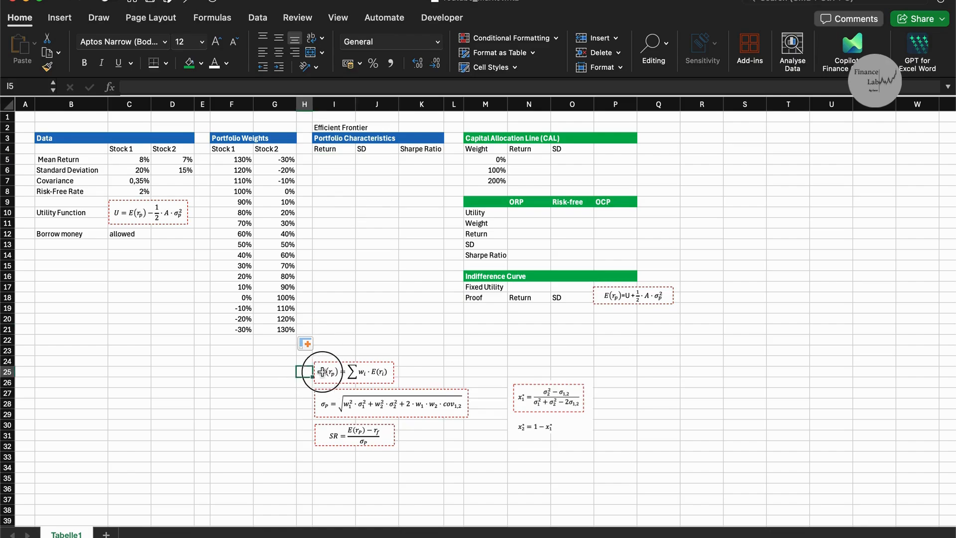
{"action": "left_click_drag", "start_coordinate": [323, 372], "coordinate": [406, 371]}
{"action": "left_click", "coordinate": [338, 351]}
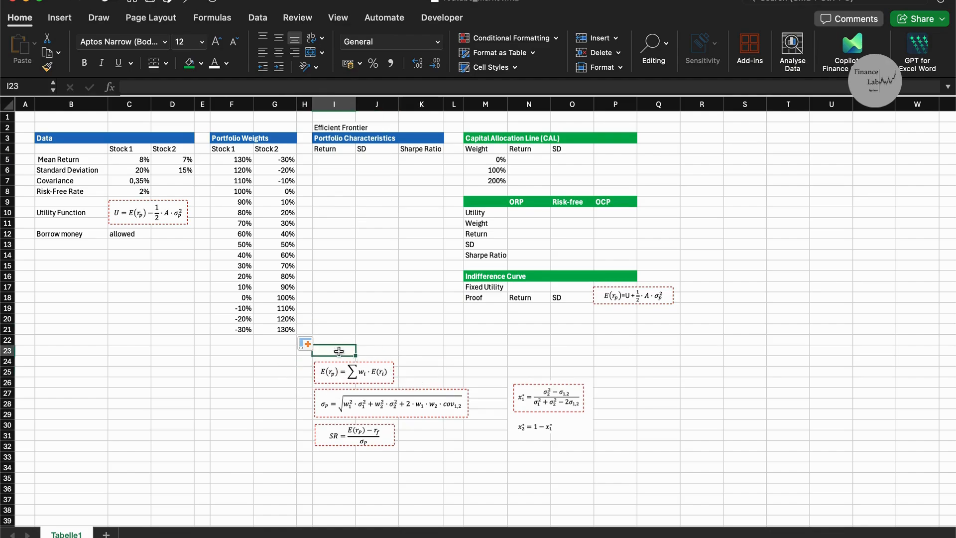
{"action": "left_click", "coordinate": [333, 373]}
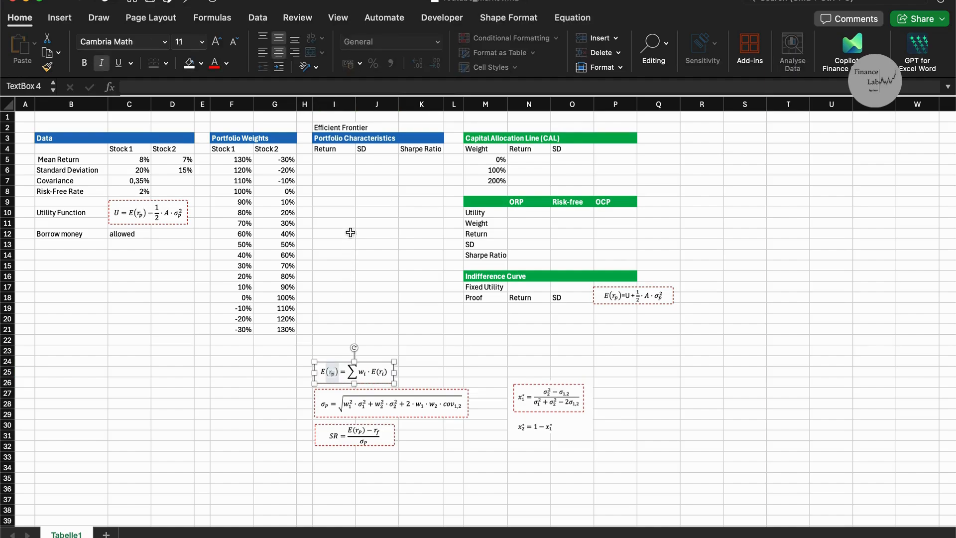
{"action": "left_click", "coordinate": [333, 159]}
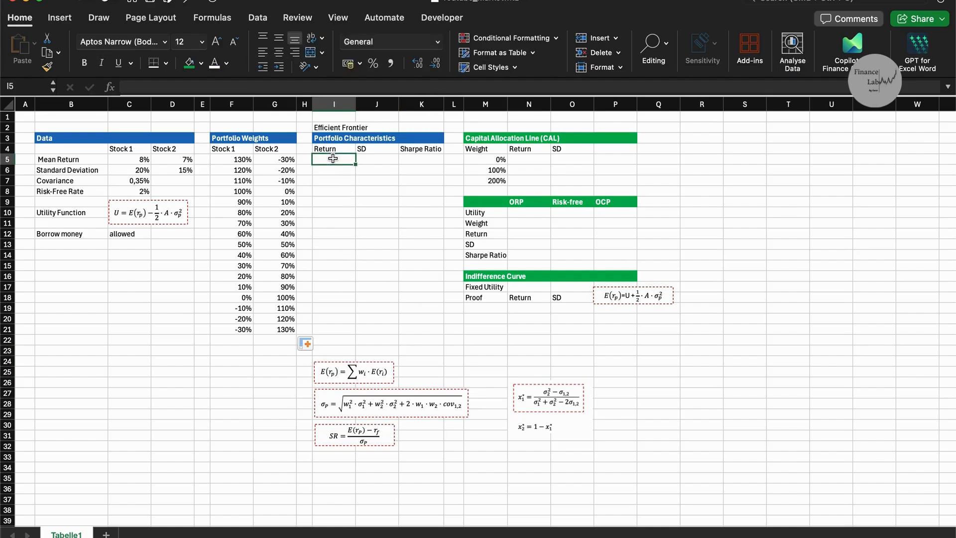
{"action": "left_click", "coordinate": [230, 158]}
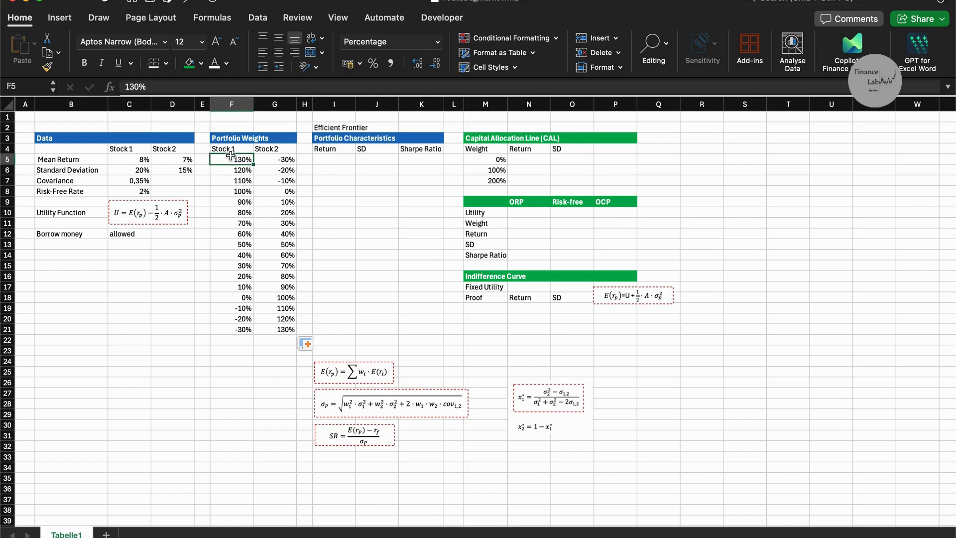
{"action": "left_click", "coordinate": [138, 160]}
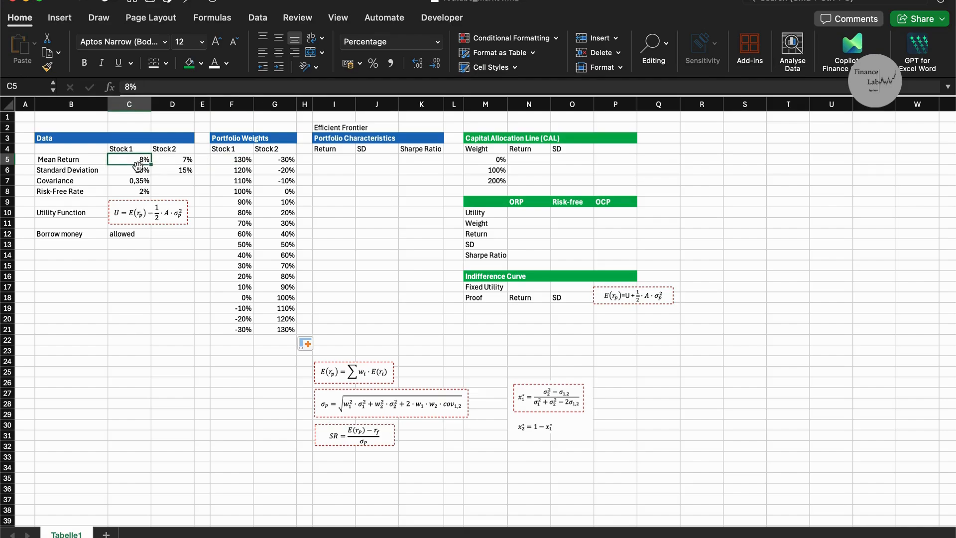
- Calculate the first portfolio return in I5 with =$C$5*F5+$D$5*G5, keeping both mean return references absolute
{"action": "left_click", "coordinate": [328, 161]}
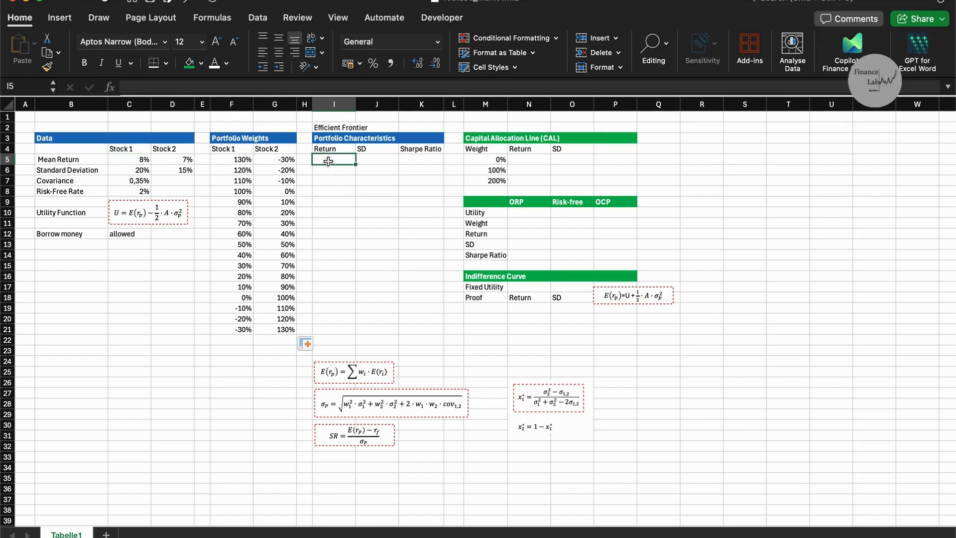
{"action": "type", "text": "="}
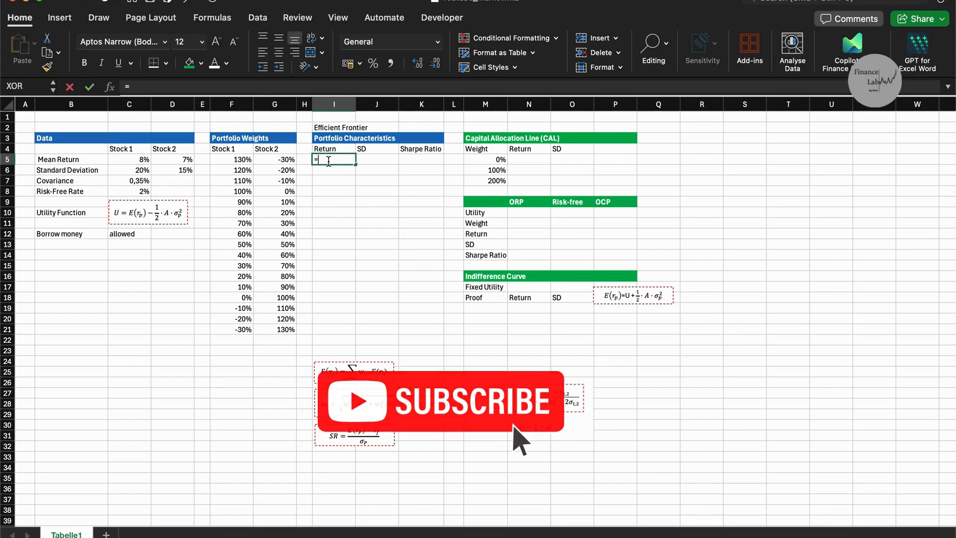
{"action": "left_click", "coordinate": [142, 159]}
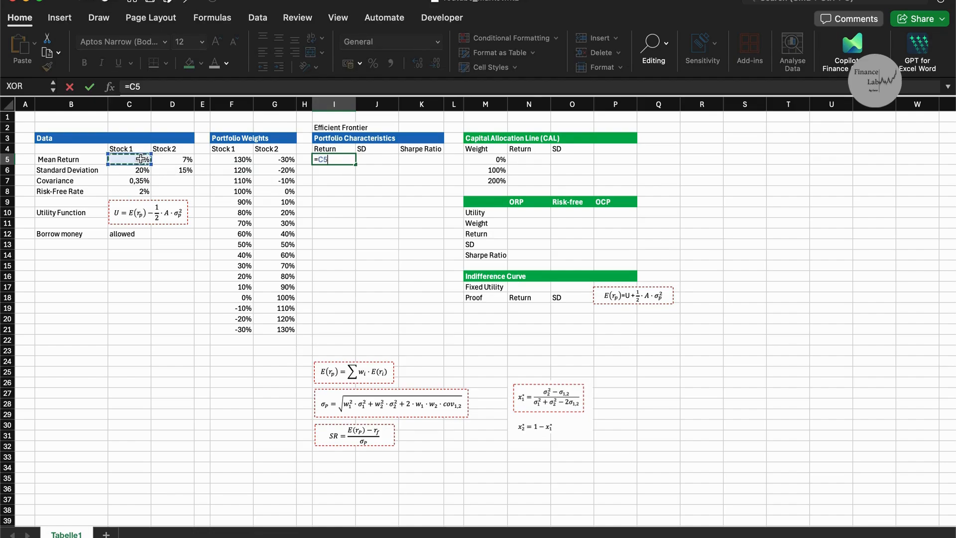
{"action": "key", "text": "F4"}
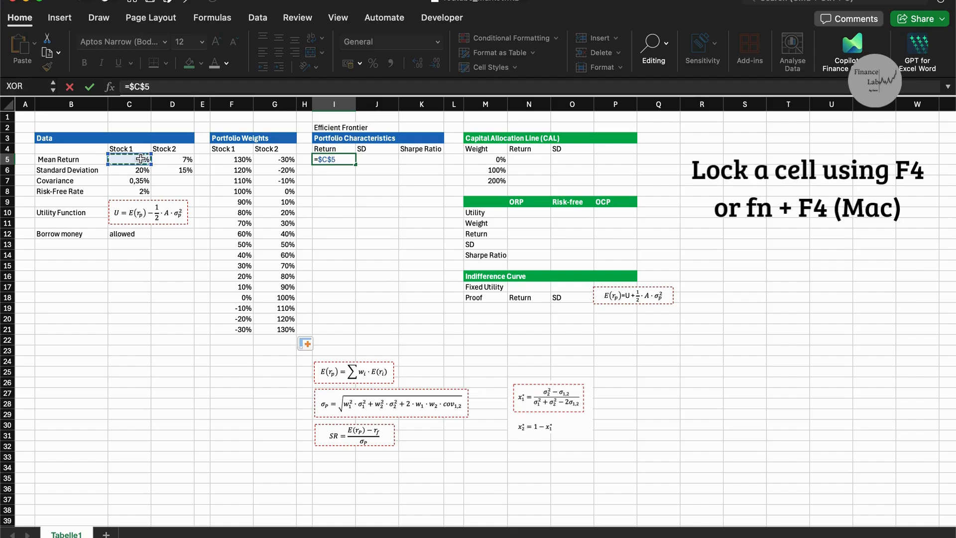
{"action": "type", "text": "*"}
{"action": "left_click", "coordinate": [222, 161]}
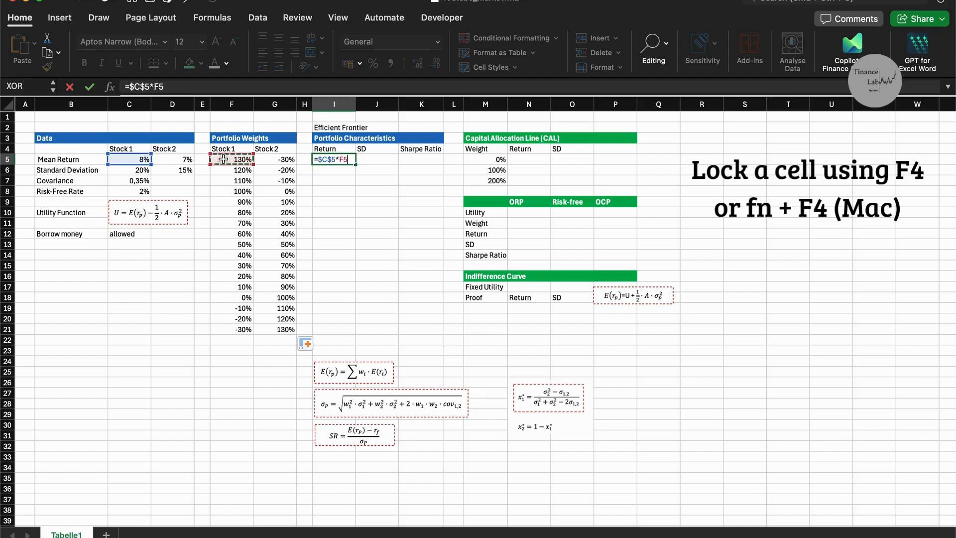
{"action": "type", "text": "+"}
{"action": "left_click", "coordinate": [179, 159]}
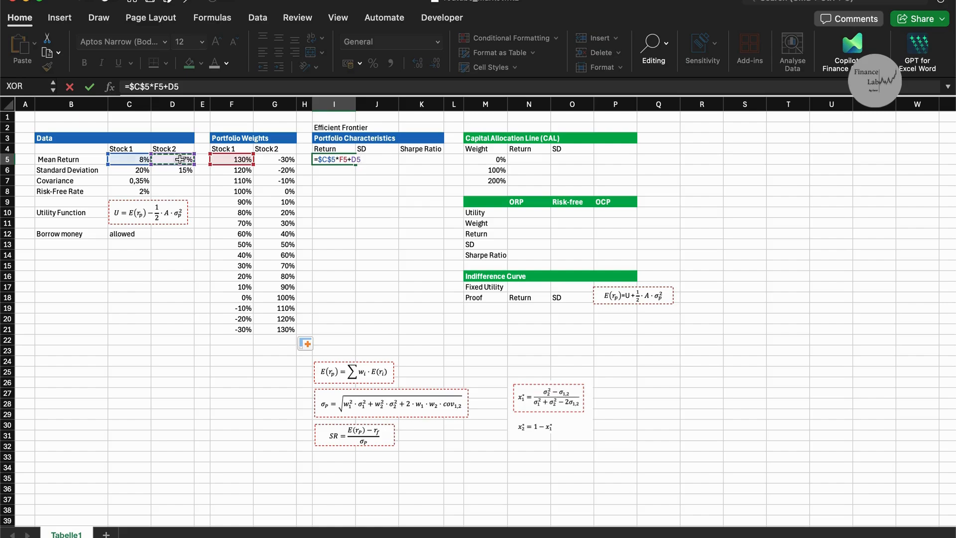
{"action": "key", "text": "F4"}
{"action": "type", "text": "*"}
{"action": "left_click", "coordinate": [277, 159]}
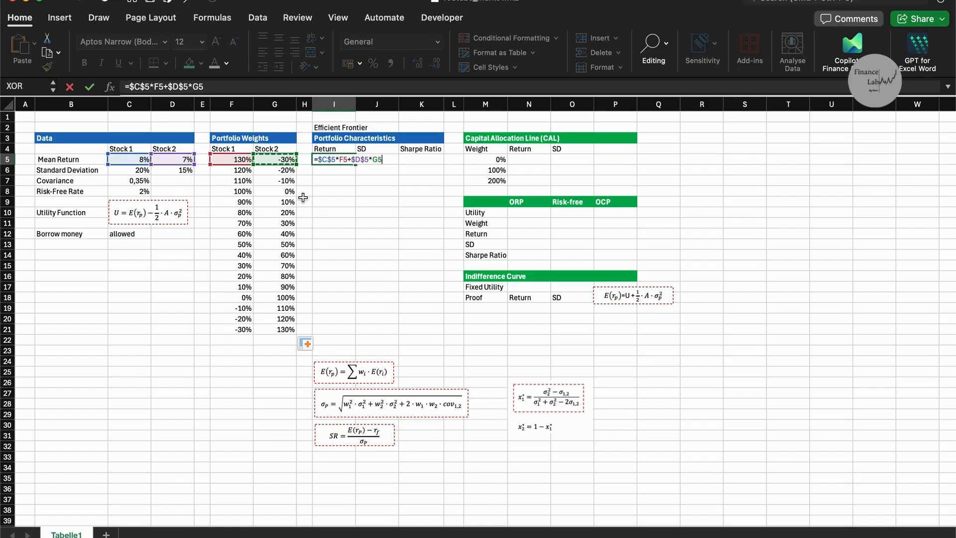
{"action": "key", "text": "ctrl+Return"}
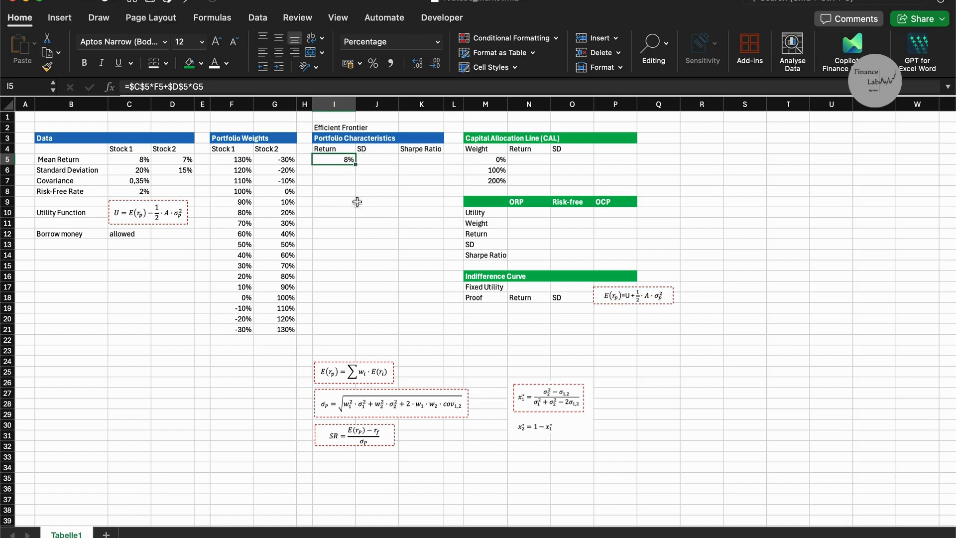
- Copy the I5 portfolio return formula down to I21 and check the cell references used in I12
{"action": "left_click_drag", "start_coordinate": [357, 165], "coordinate": [356, 334]}
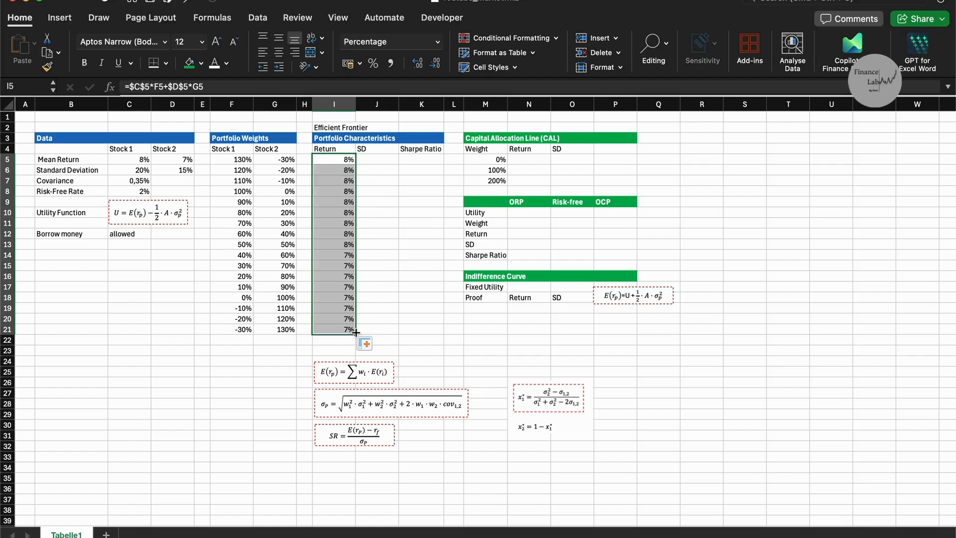
{"action": "left_click", "coordinate": [392, 223]}
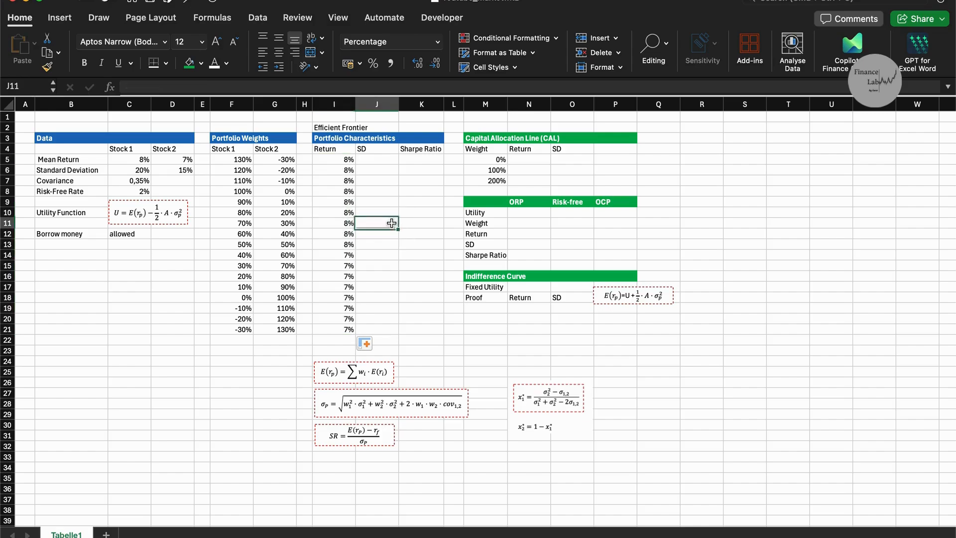
{"action": "left_click", "coordinate": [328, 230]}
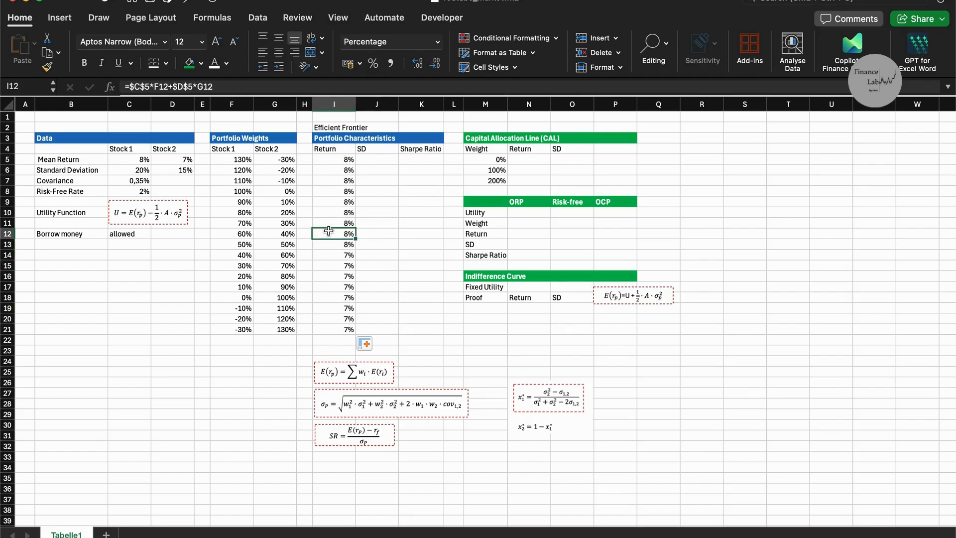
{"action": "left_click", "coordinate": [275, 87]}
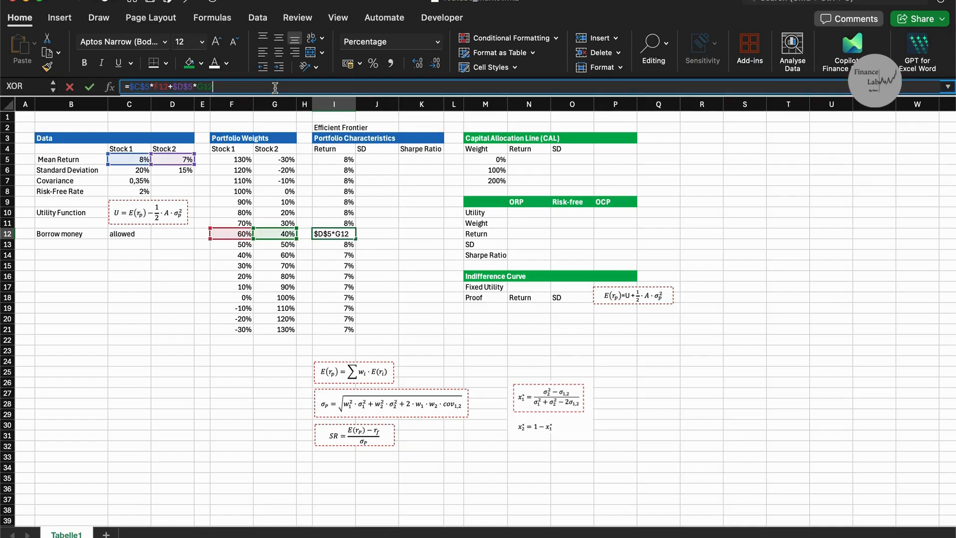
{"action": "key", "text": "Return"}
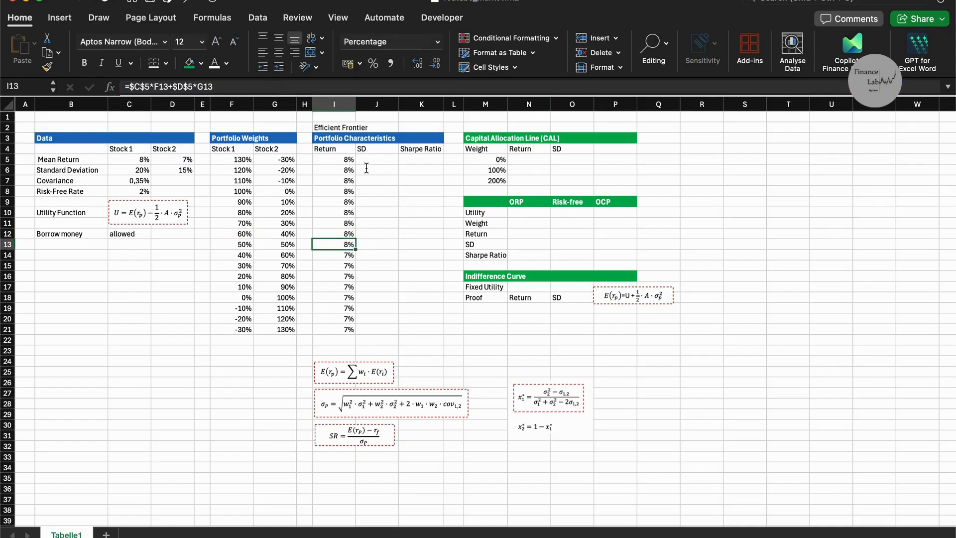
- Start the portfolio standard deviation formula in J5 with the Stock 1 variance term, =SQRT(F5^2*$C$6^2+, keeping C6 absolute
{"action": "left_click", "coordinate": [370, 157]}
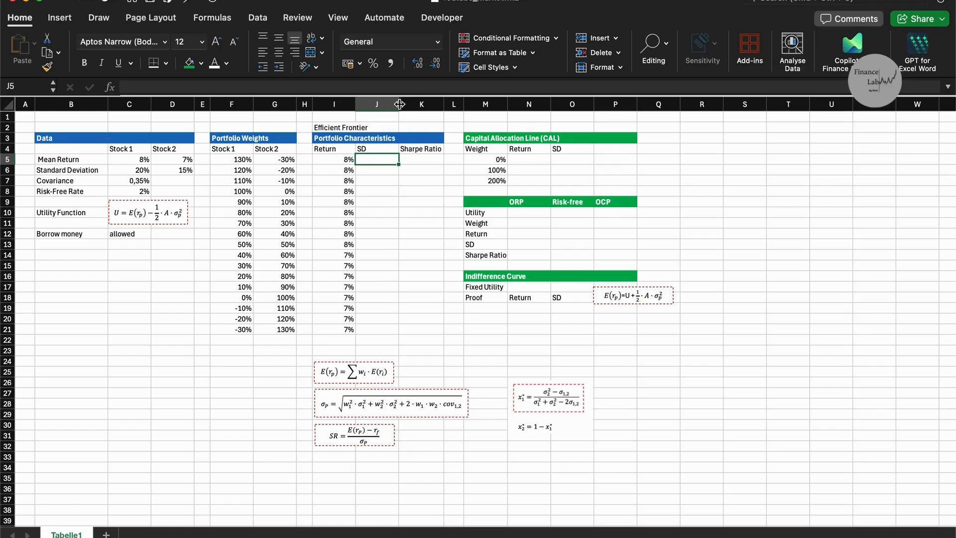
{"action": "type", "text": "=sq"}
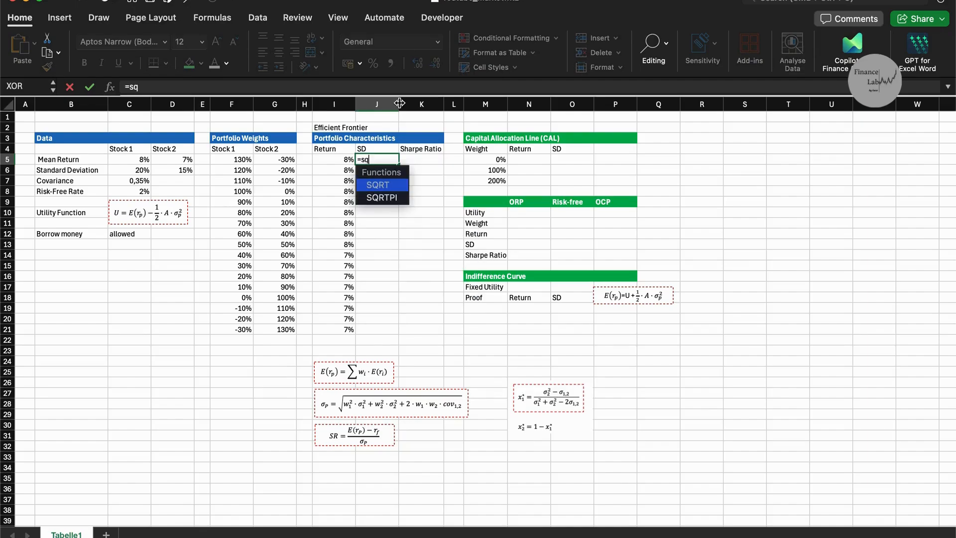
{"action": "double_click", "coordinate": [376, 185]}
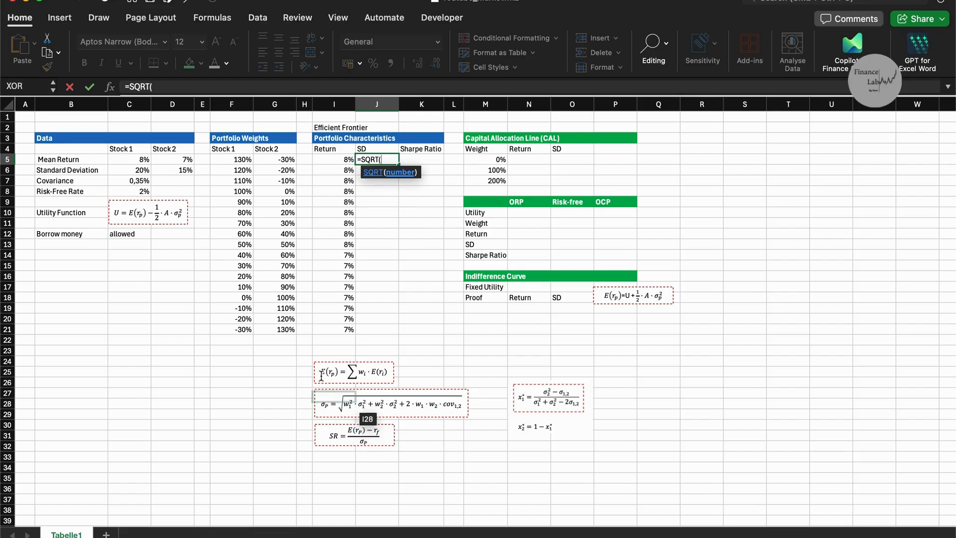
{"action": "left_click", "coordinate": [224, 159]}
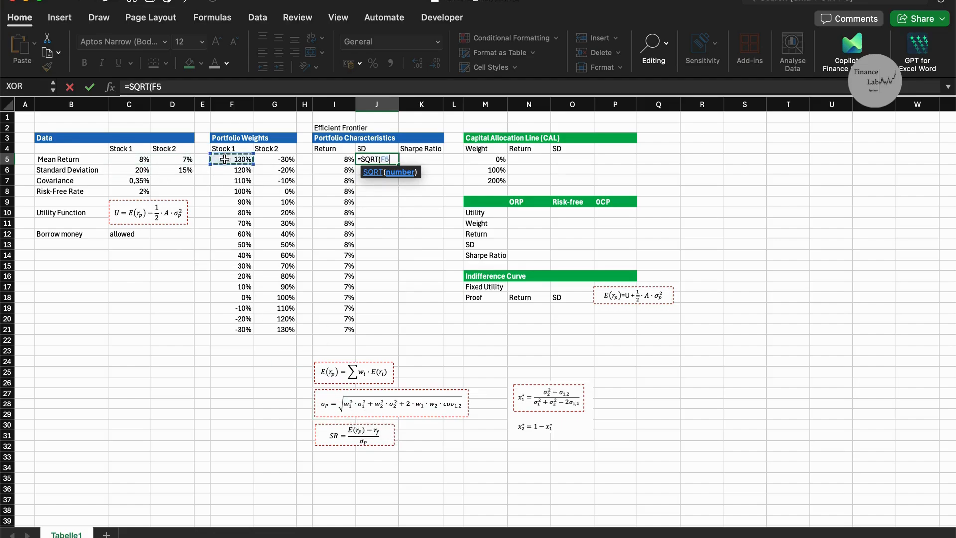
{"action": "left_click", "coordinate": [185, 86]}
{"action": "type", "text": "^2*"}
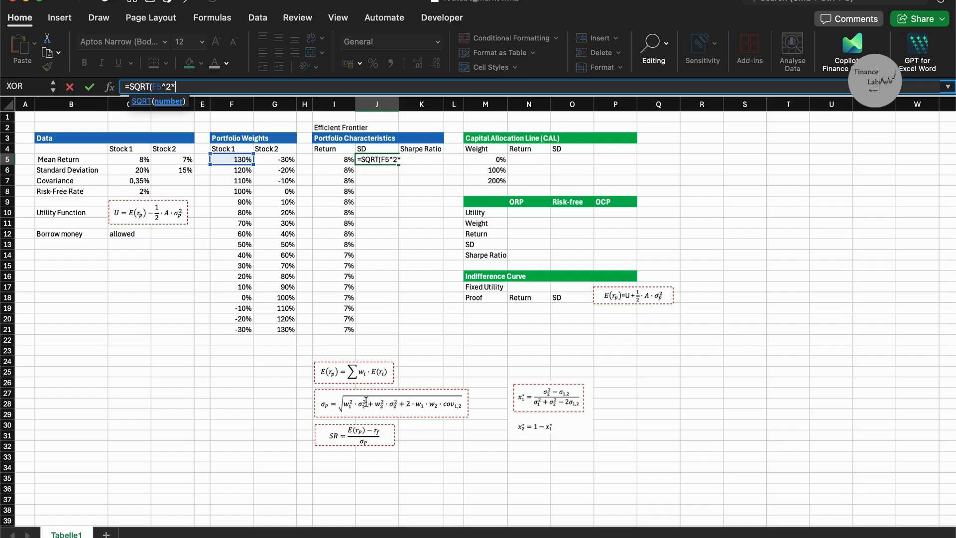
{"action": "left_click", "coordinate": [132, 170]}
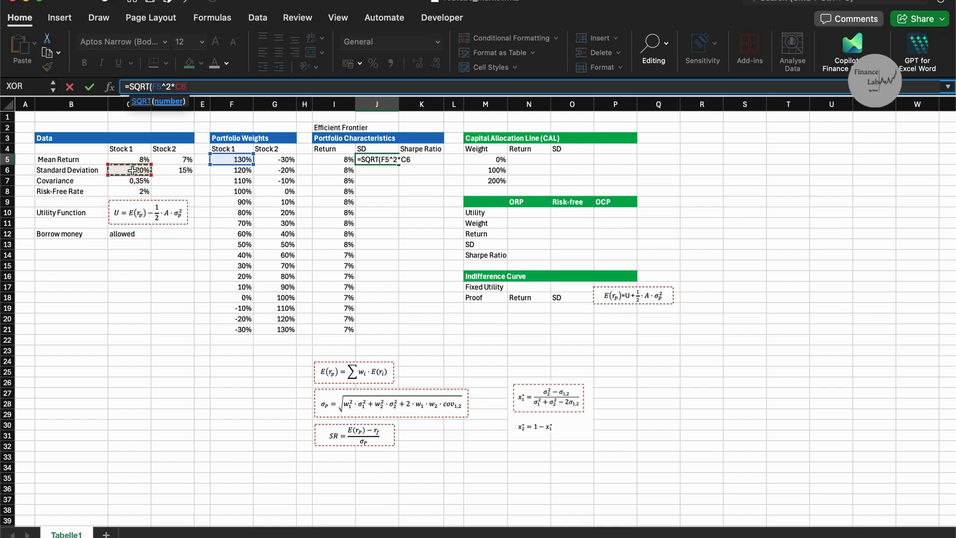
{"action": "key", "text": "F4"}
{"action": "type", "text": "^2+"}
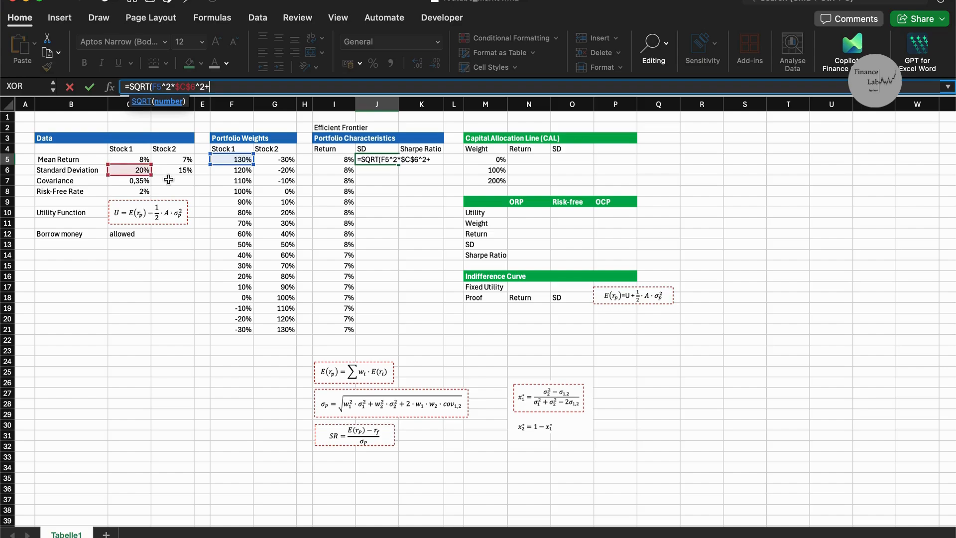
- Add the Stock 2 variance term G5^2*$D$6^2 to the J5 formula, keeping D6 absolute, followed by +2*
{"action": "left_click", "coordinate": [278, 160]}
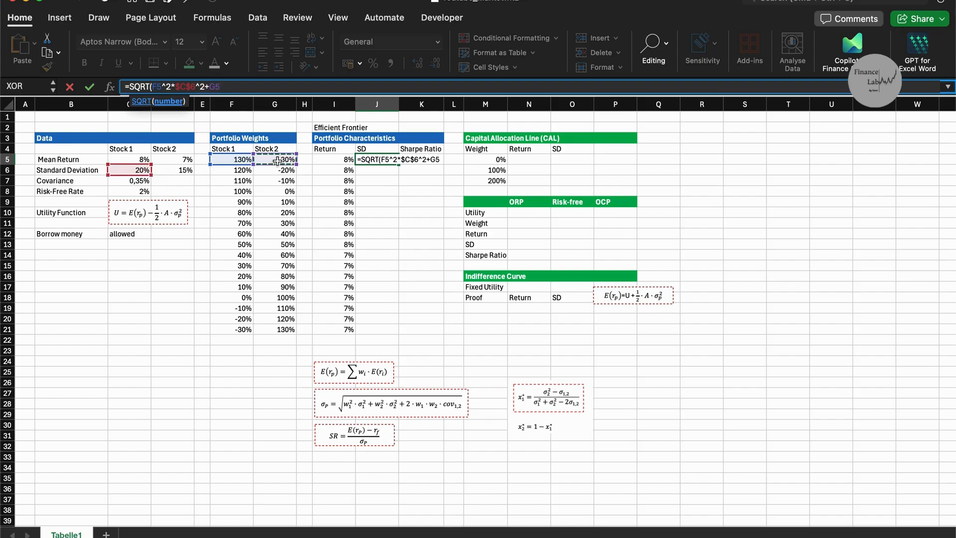
{"action": "type", "text": "^2"}
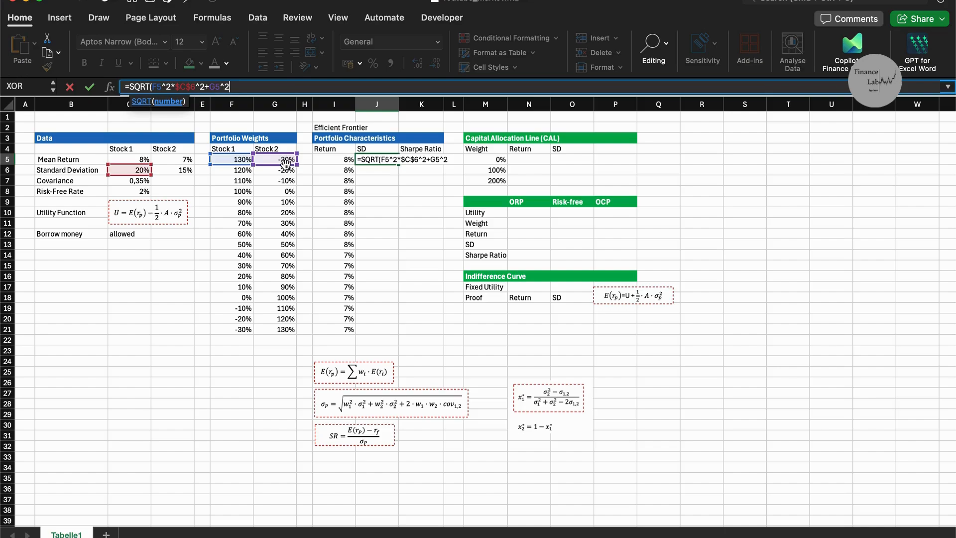
{"action": "type", "text": "*"}
{"action": "left_click", "coordinate": [185, 169]}
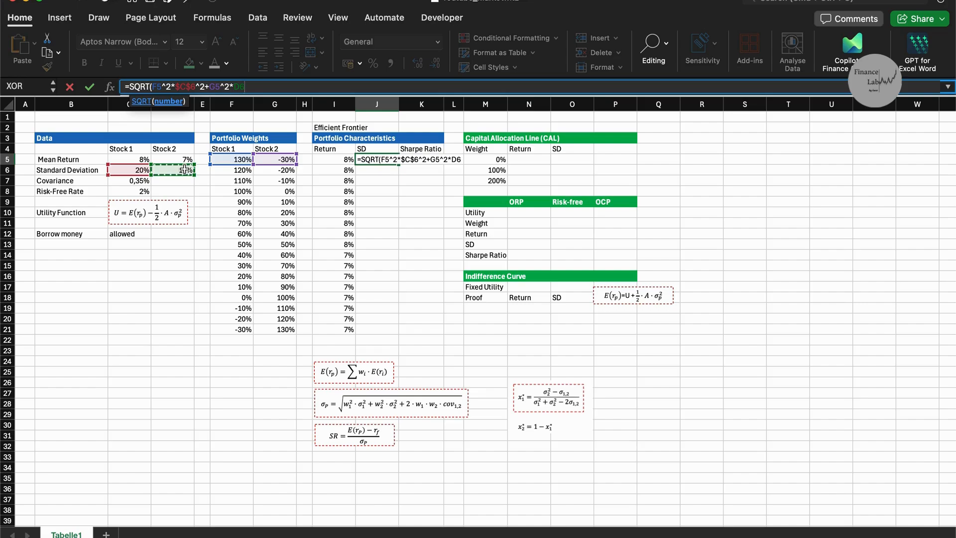
{"action": "key", "text": "F4"}
{"action": "type", "text": "^2+2*"}
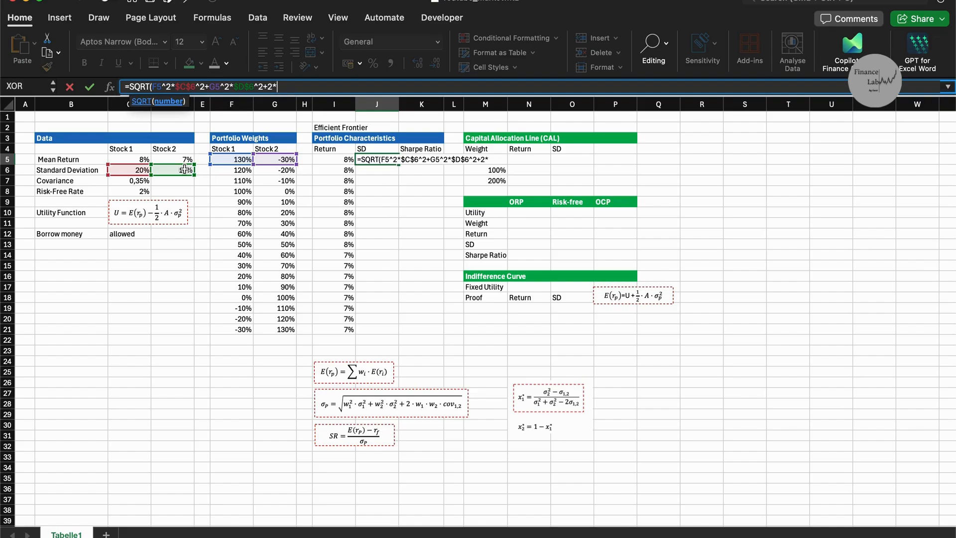
- Complete the J5 formula with the covariance term F5*G5*$C$7, keeping C7 absolute, and enter it
{"action": "left_click", "coordinate": [236, 159]}
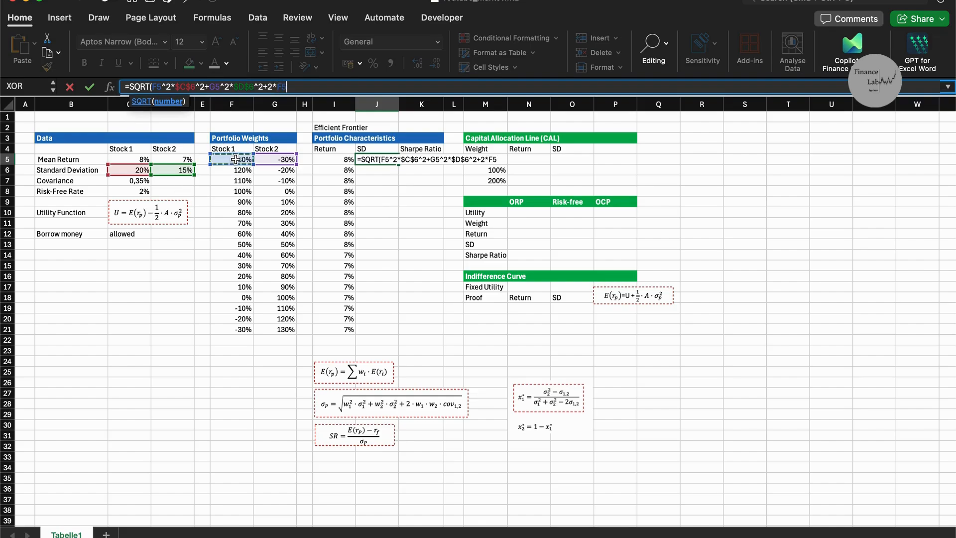
{"action": "type", "text": "*"}
{"action": "left_click", "coordinate": [273, 160]}
{"action": "type", "text": "*"}
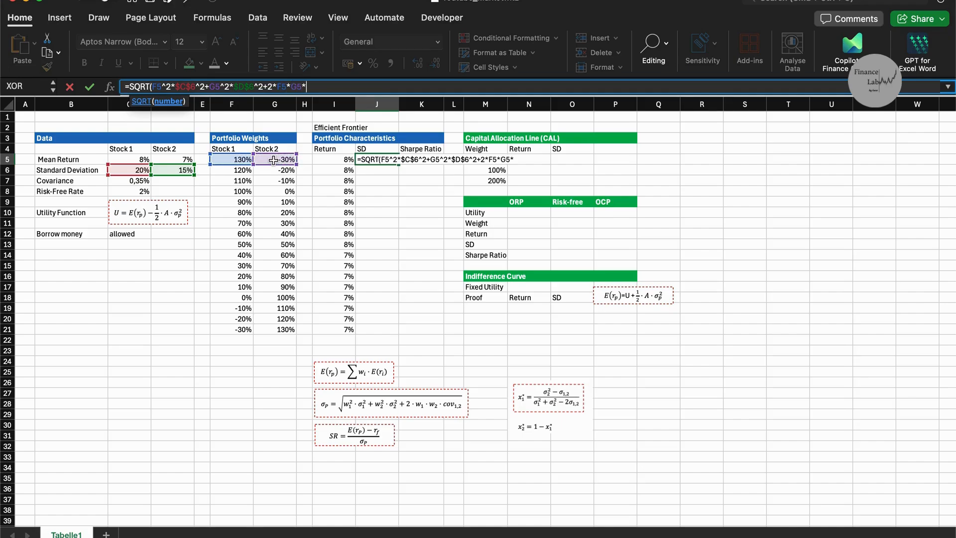
{"action": "left_click", "coordinate": [138, 180]}
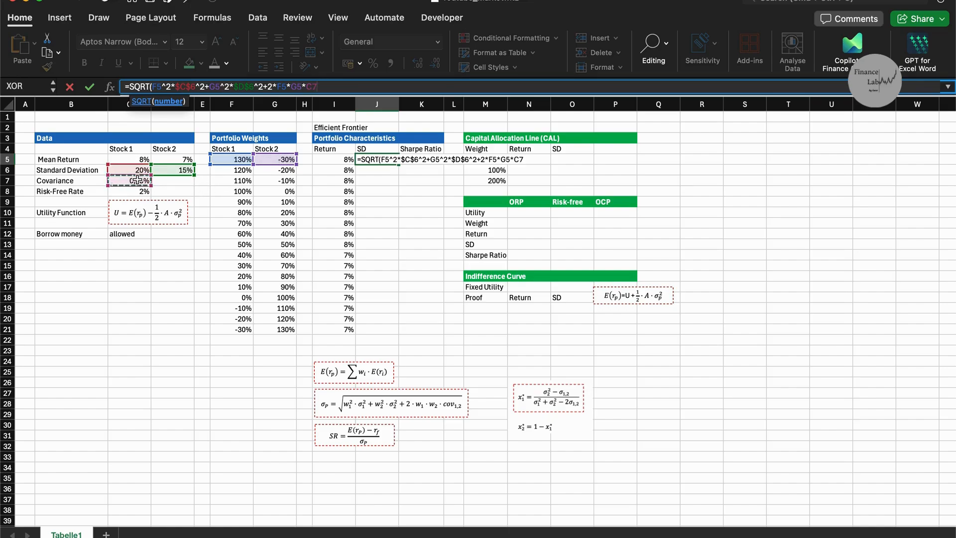
{"action": "key", "text": "F4"}
{"action": "key", "text": "Return"}
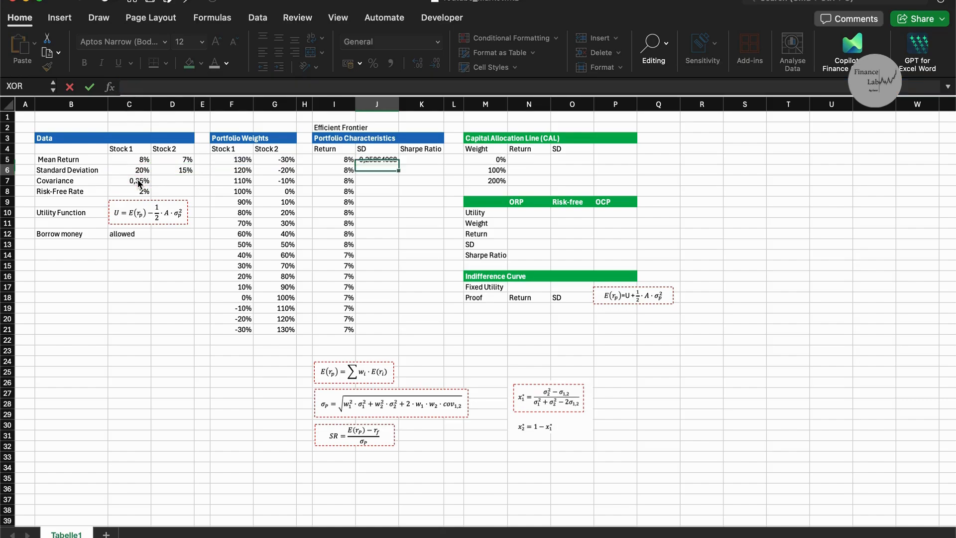
- Copy the J5 standard deviation formula down to J21 and format the results as percentages with two decimals
{"action": "left_click", "coordinate": [384, 159]}
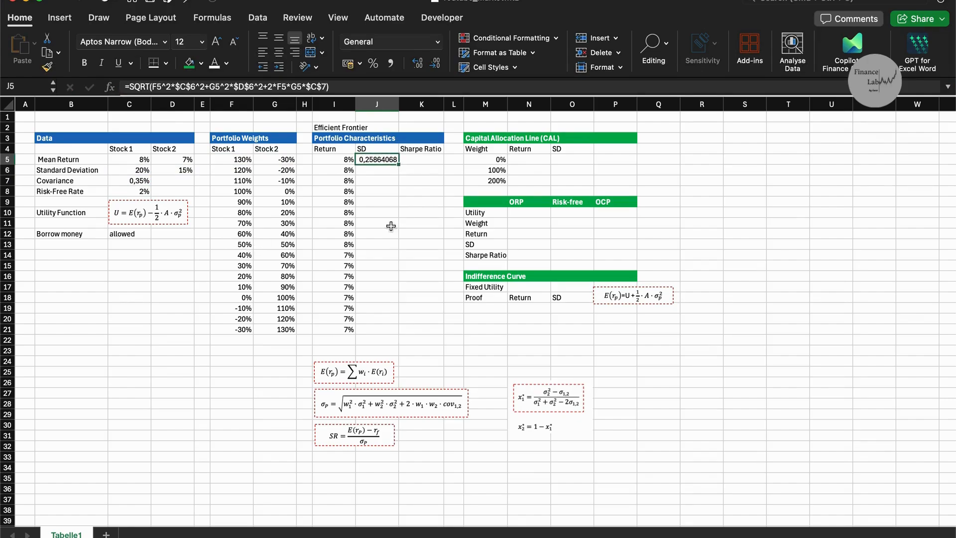
{"action": "double_click", "coordinate": [400, 164]}
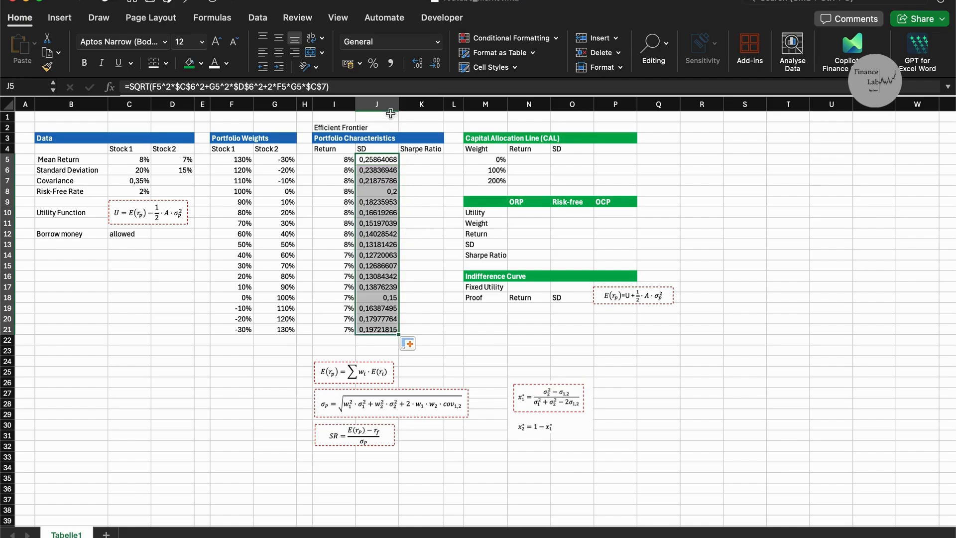
{"action": "left_click", "coordinate": [374, 64]}
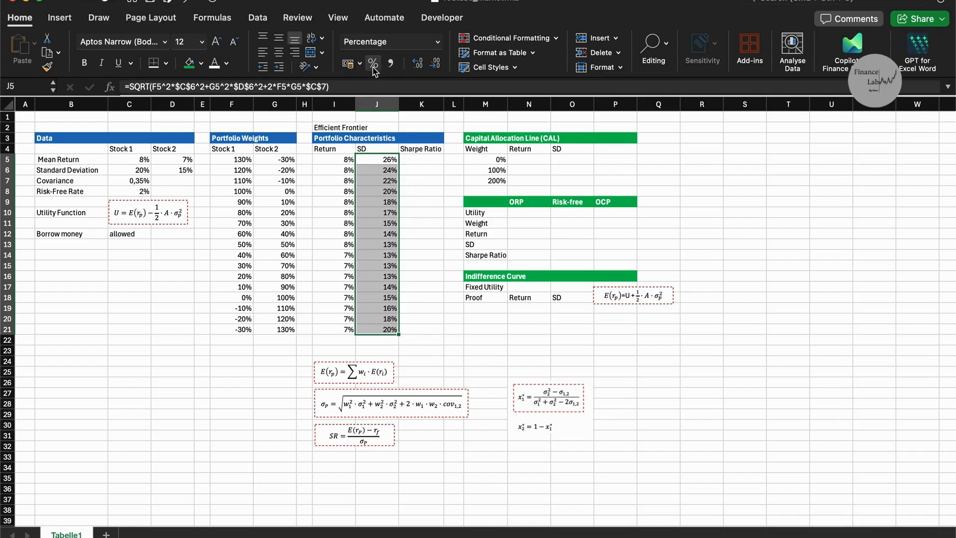
{"action": "left_click", "coordinate": [417, 63]}
{"action": "left_click", "coordinate": [417, 64]}
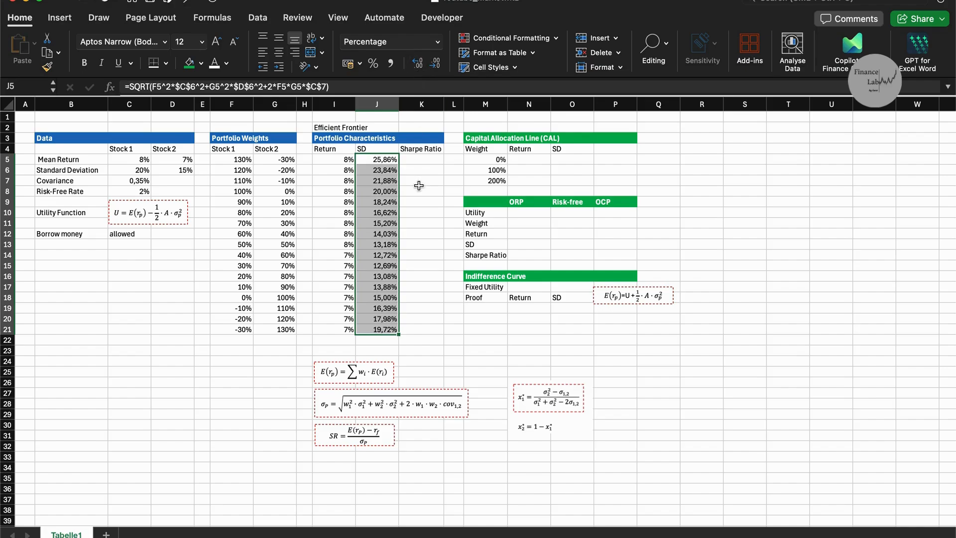
- Show the portfolio returns in I5:I21 with two decimal places
{"action": "left_click", "coordinate": [419, 182]}
{"action": "left_click", "coordinate": [418, 160]}
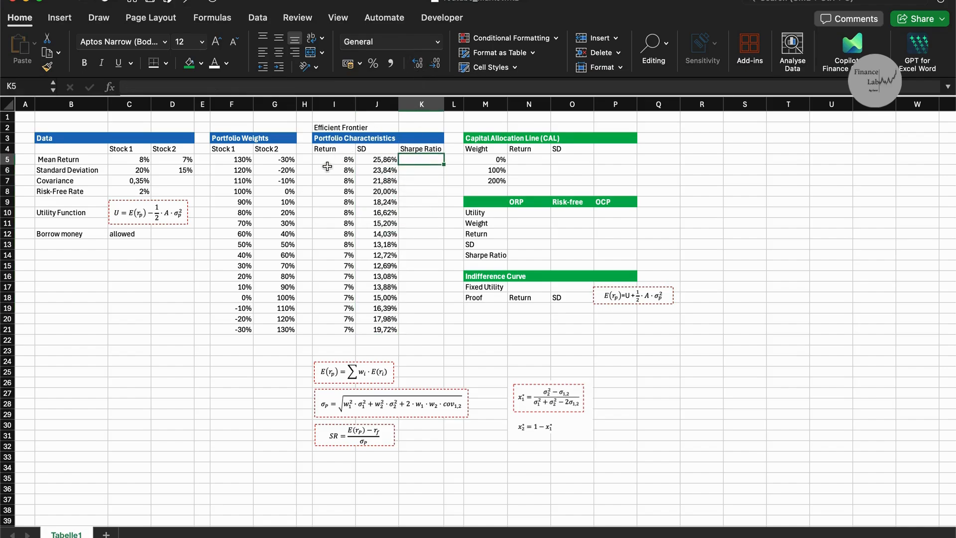
{"action": "left_click_drag", "start_coordinate": [327, 161], "coordinate": [328, 329]}
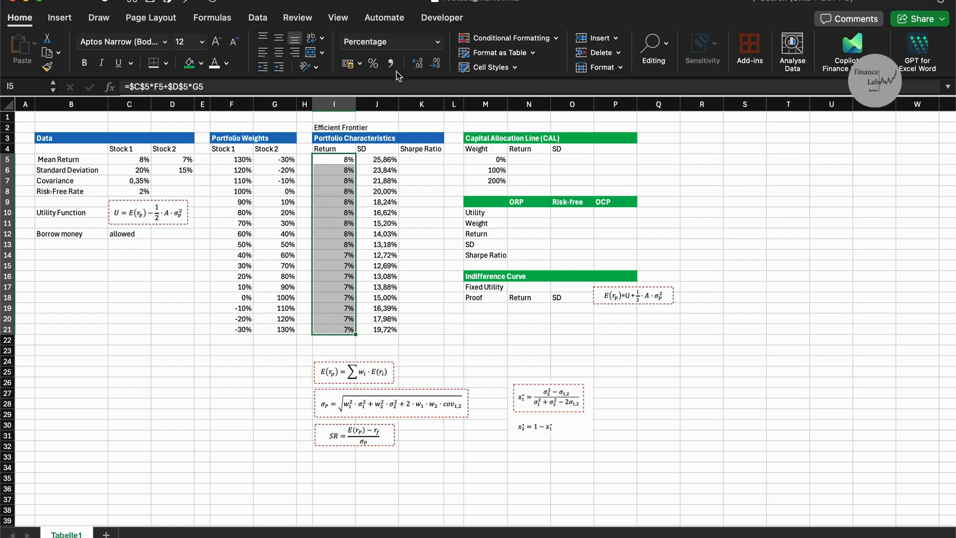
{"action": "left_click", "coordinate": [421, 63]}
{"action": "left_click", "coordinate": [420, 63]}
{"action": "left_click", "coordinate": [415, 170]}
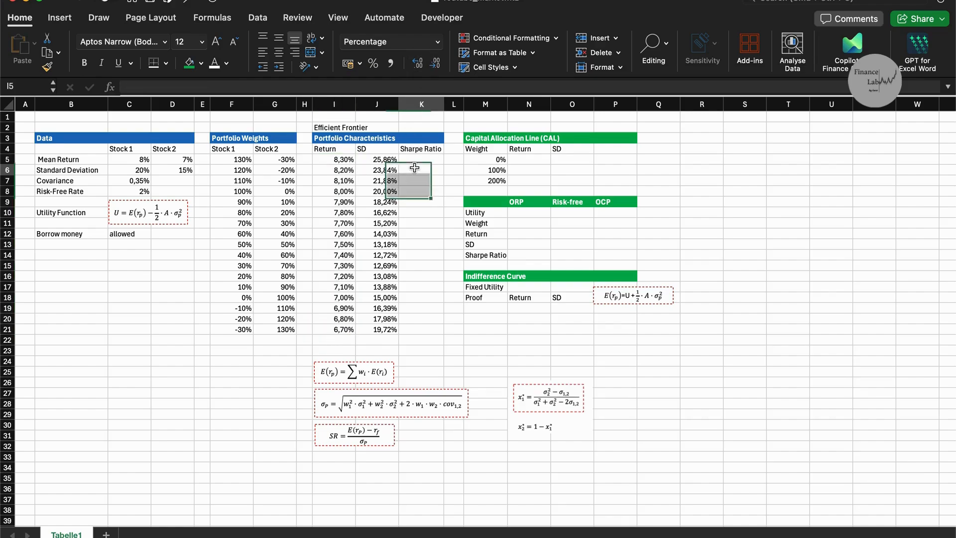
{"action": "left_click", "coordinate": [414, 160]}
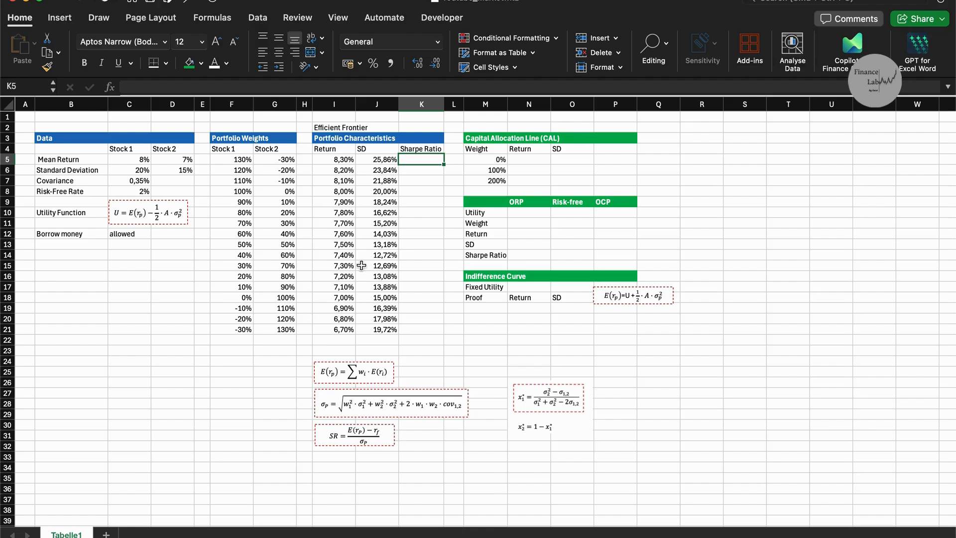
{"action": "left_click", "coordinate": [346, 157]}
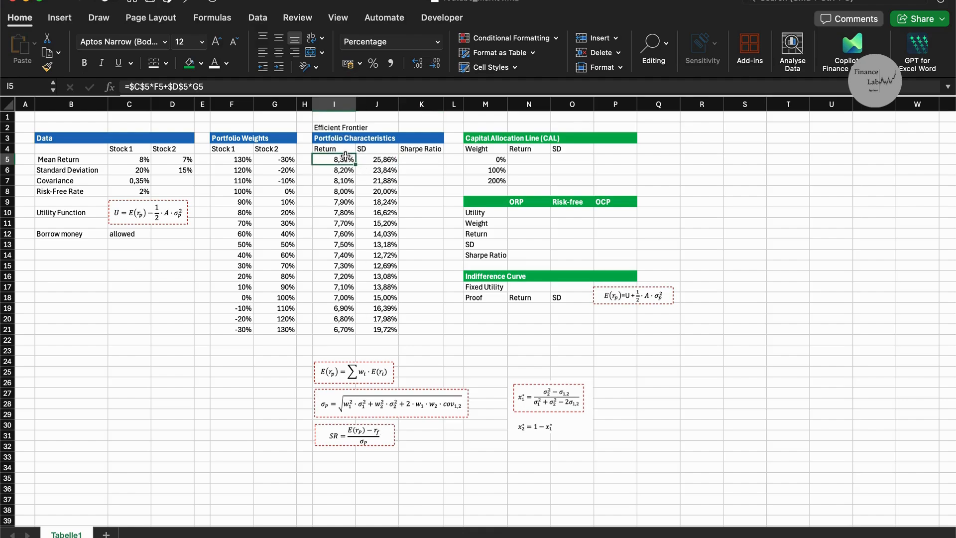
{"action": "left_click", "coordinate": [133, 191]}
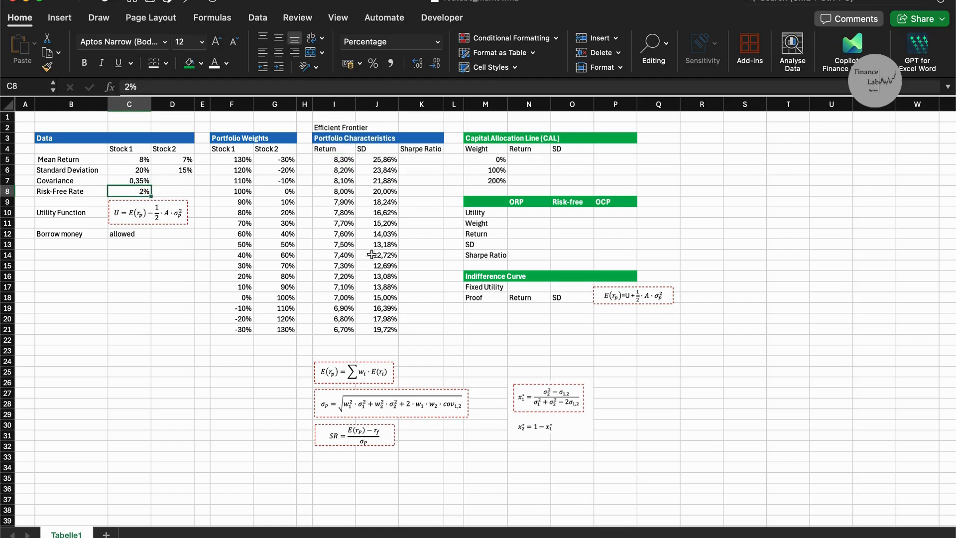
{"action": "left_click", "coordinate": [378, 160]}
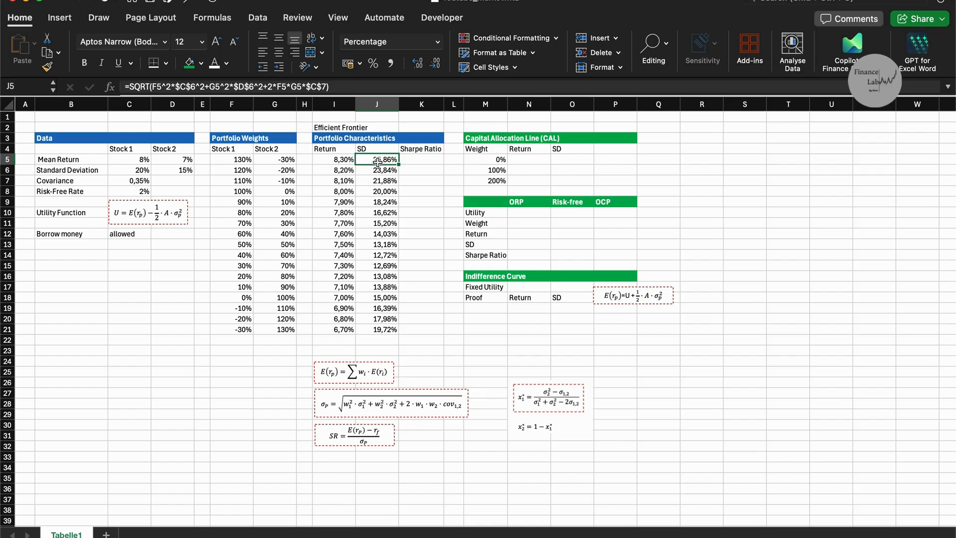
- Enter the Sharpe ratio formula =(I5-$C$8)/J5 in K5 and copy it down to K21
{"action": "left_click", "coordinate": [417, 157]}
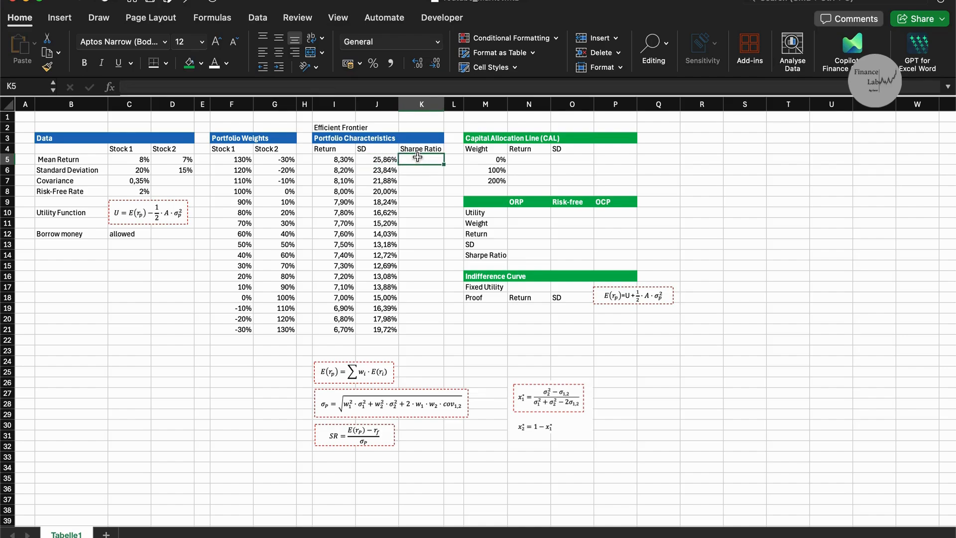
{"action": "type", "text": "="}
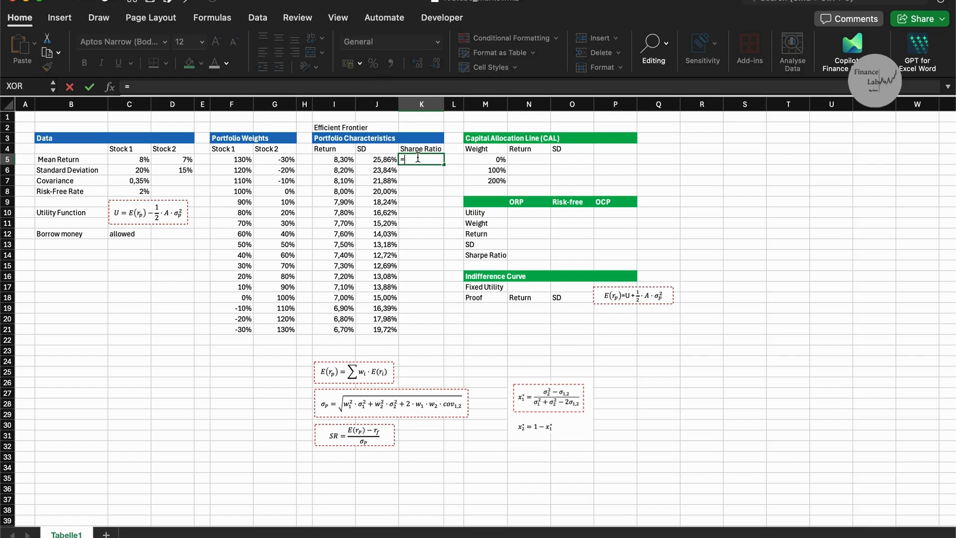
{"action": "type", "text": "("}
{"action": "left_click", "coordinate": [345, 160]}
{"action": "type", "text": "-"}
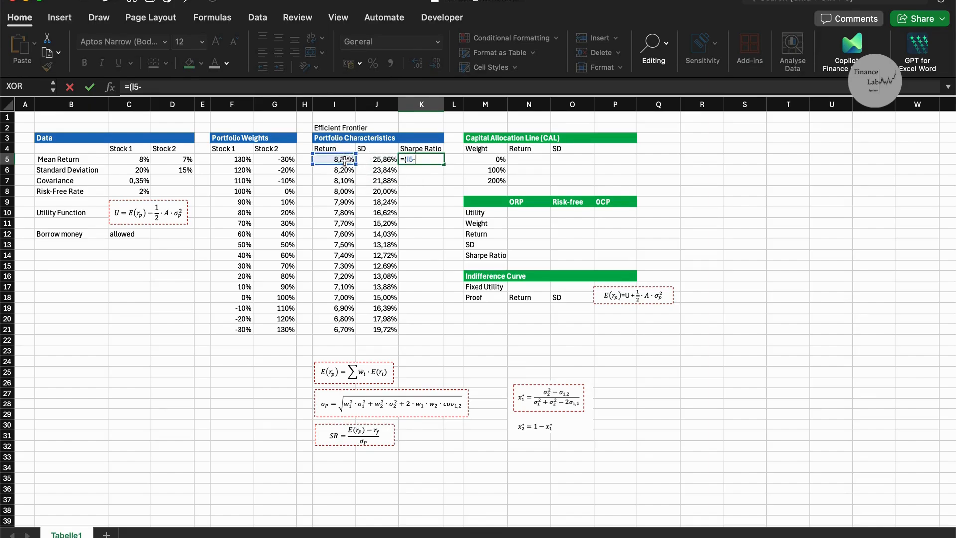
{"action": "left_click", "coordinate": [141, 191]}
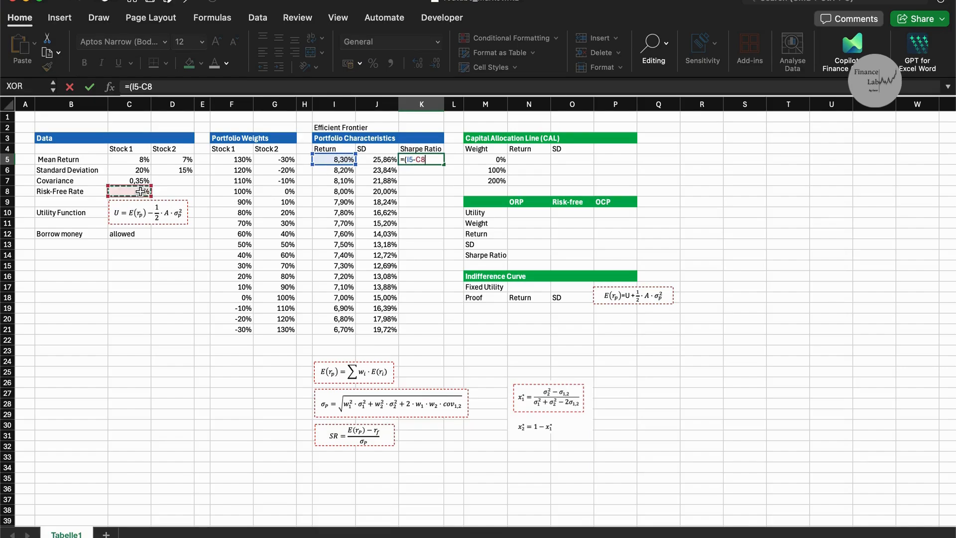
{"action": "key", "text": "F4"}
{"action": "type", "text": ")/"}
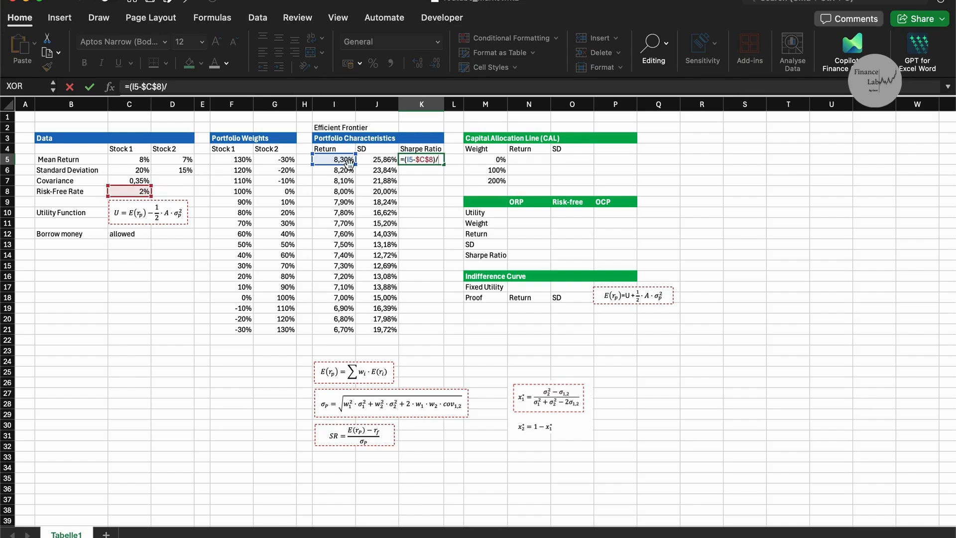
{"action": "left_click", "coordinate": [374, 159]}
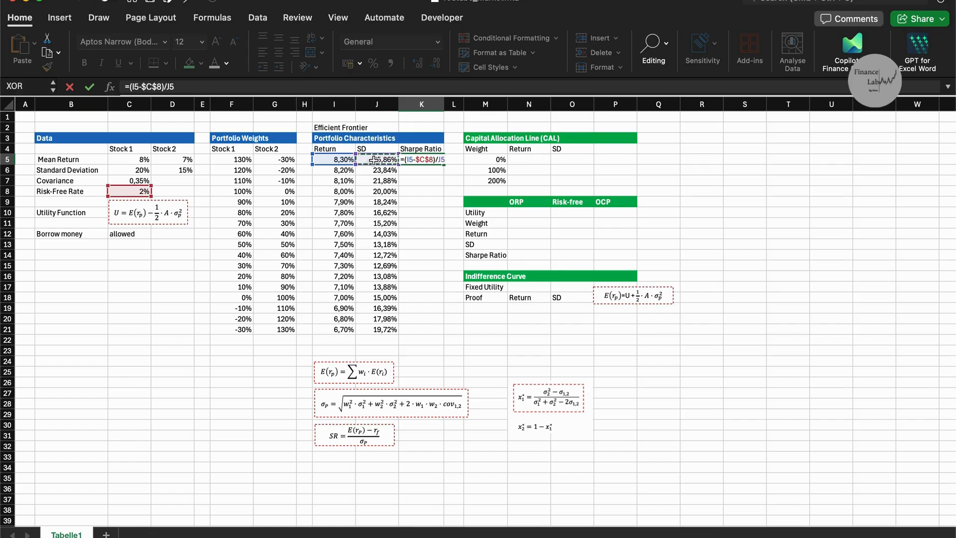
{"action": "key", "text": "Return"}
{"action": "left_click", "coordinate": [435, 159]}
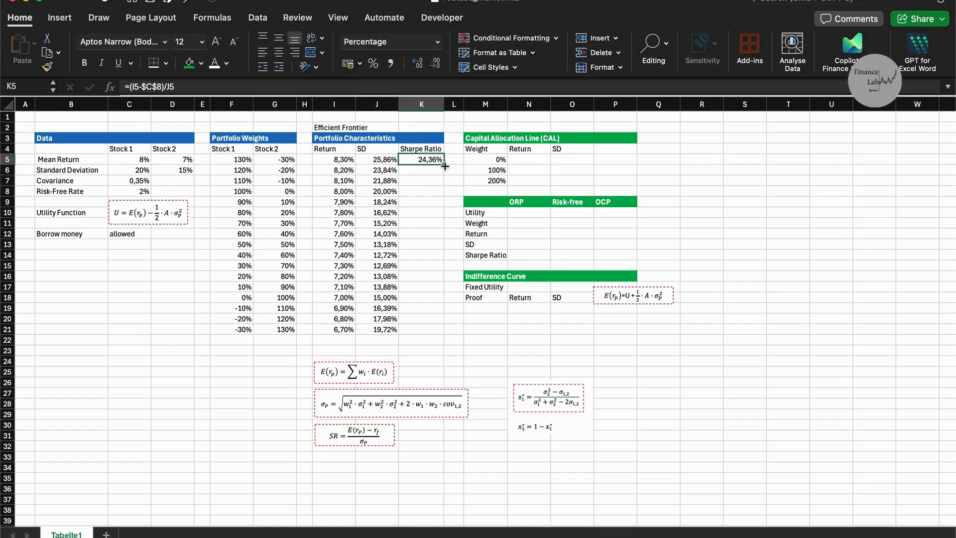
{"action": "double_click", "coordinate": [443, 164]}
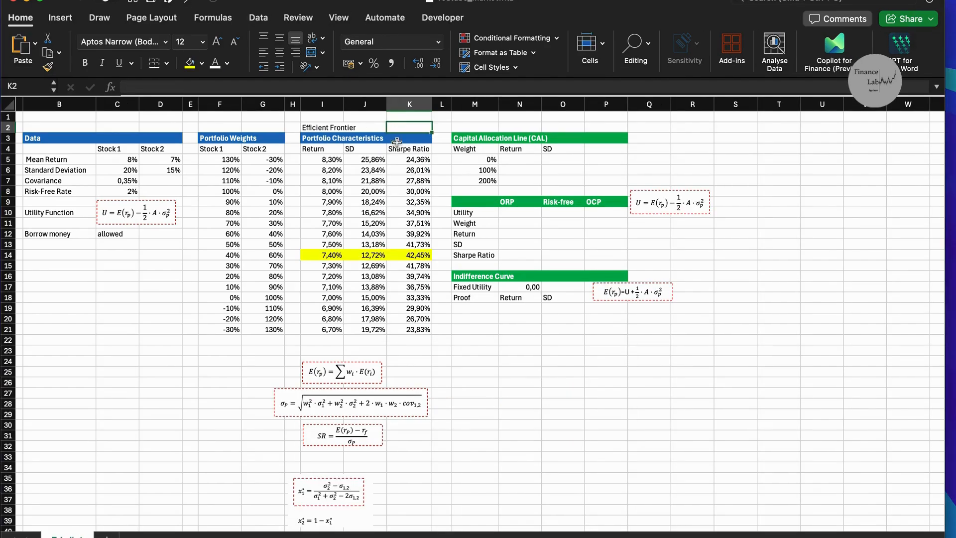
{"action": "left_click_drag", "start_coordinate": [317, 255], "coordinate": [402, 258]}
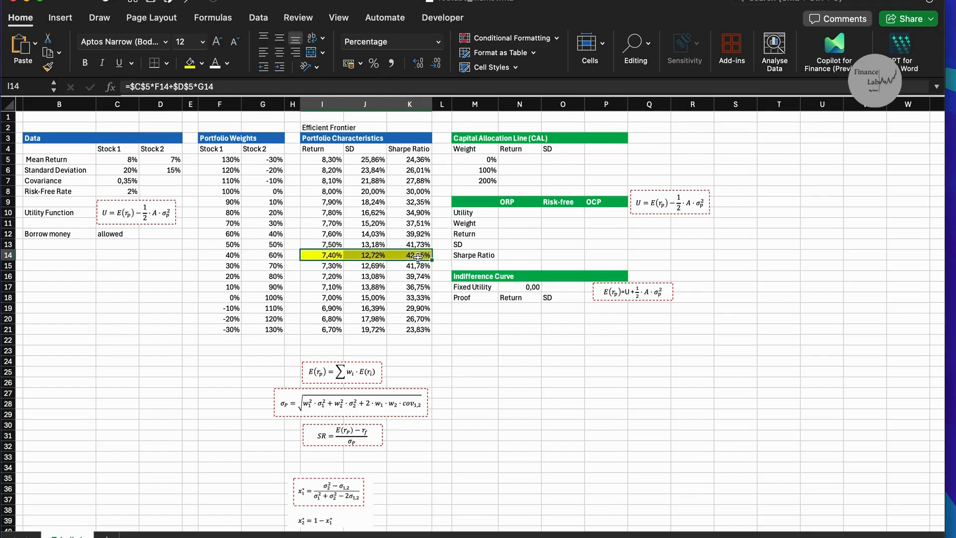
{"action": "left_click", "coordinate": [441, 329]}
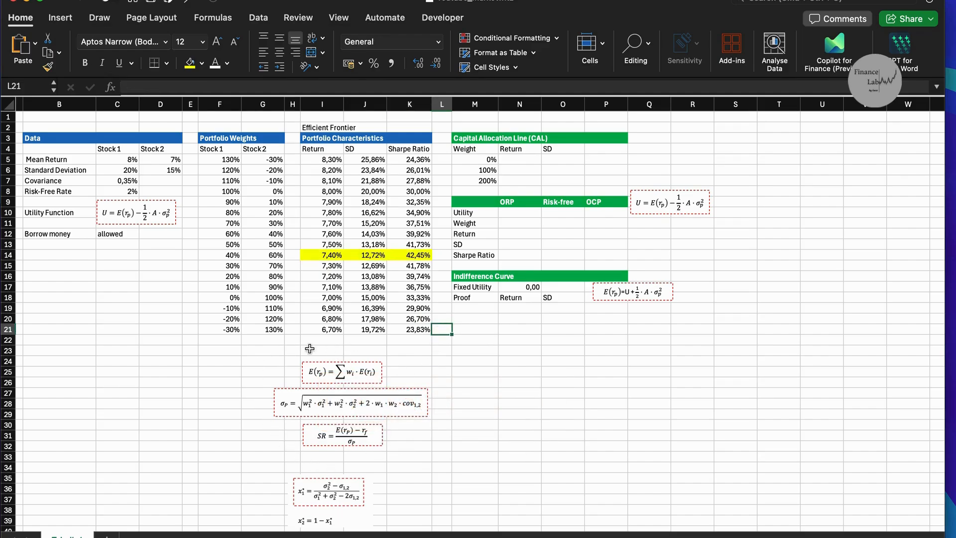
{"action": "scroll", "coordinate": [498, 373], "scroll_direction": "right", "scroll_amount": 5}
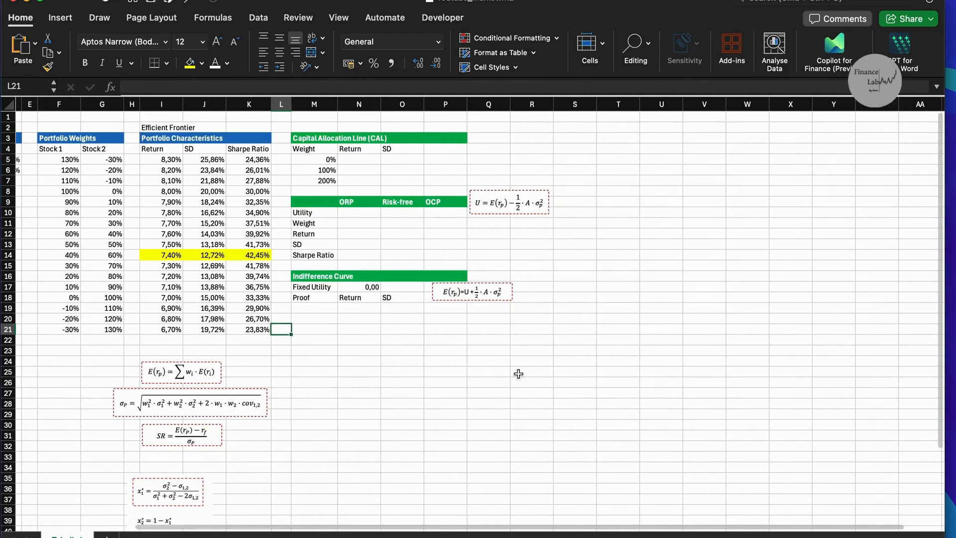
{"action": "left_click", "coordinate": [599, 364]}
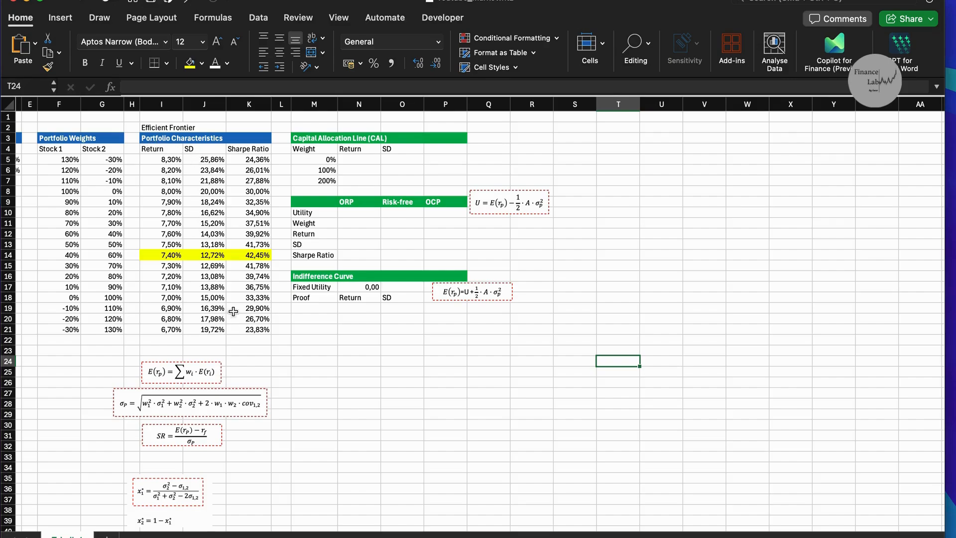
- Insert an empty markers-only scatter chart and place it beside the tables, enlarged to span about S2 to Z22
{"action": "left_click", "coordinate": [570, 138]}
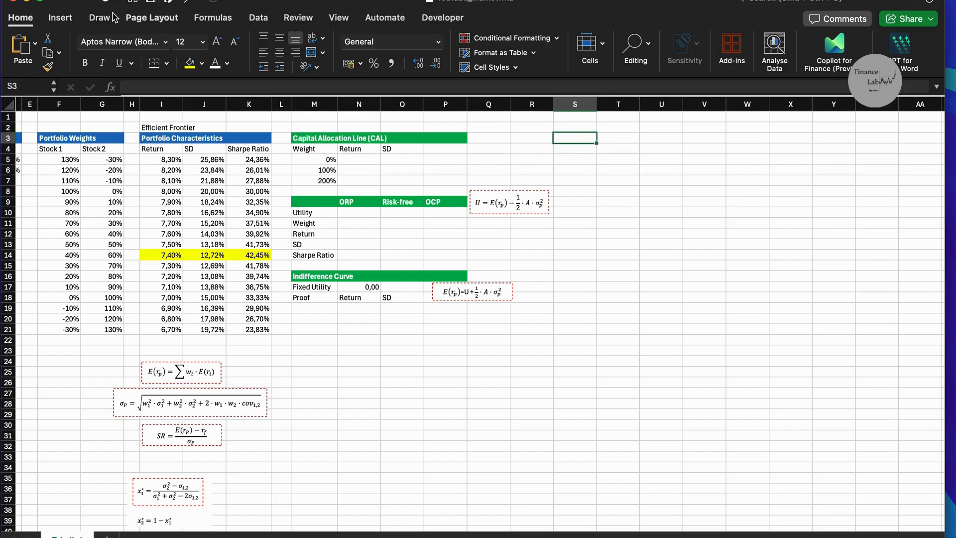
{"action": "left_click", "coordinate": [69, 20]}
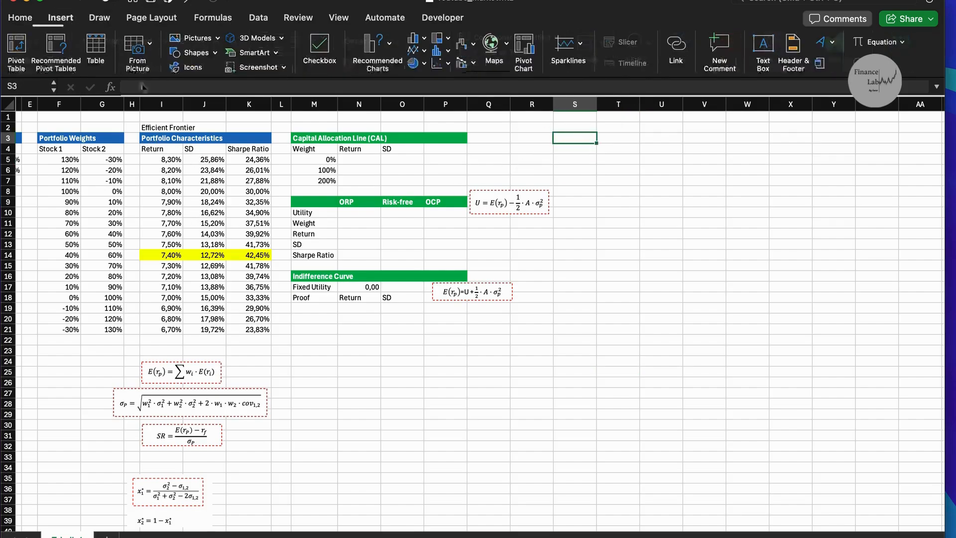
{"action": "left_click", "coordinate": [452, 66]}
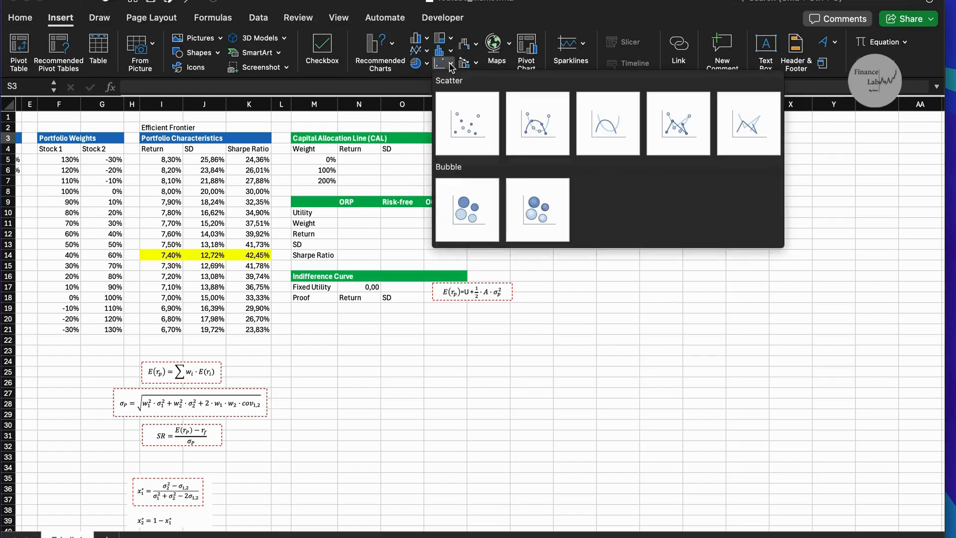
{"action": "left_click", "coordinate": [465, 115]}
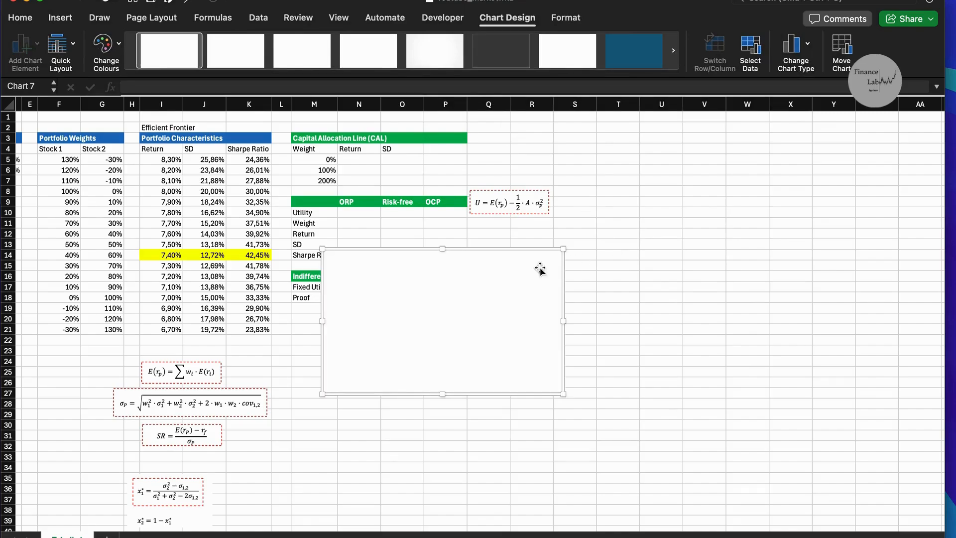
{"action": "left_click_drag", "start_coordinate": [540, 268], "coordinate": [798, 144]}
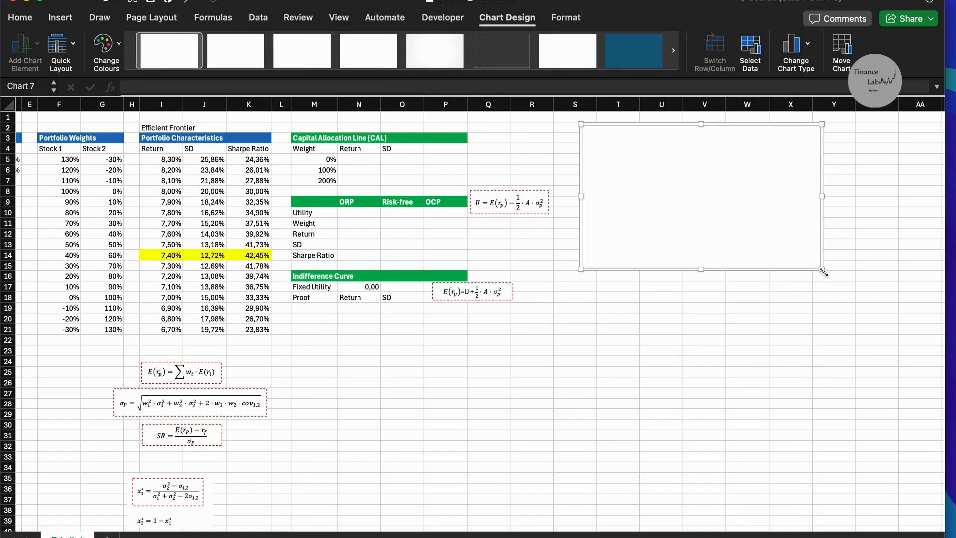
{"action": "left_click_drag", "start_coordinate": [822, 271], "coordinate": [875, 342]}
- Add a data series named Efficient Frontier to the empty scatter chart
{"action": "right_click", "coordinate": [690, 218]}
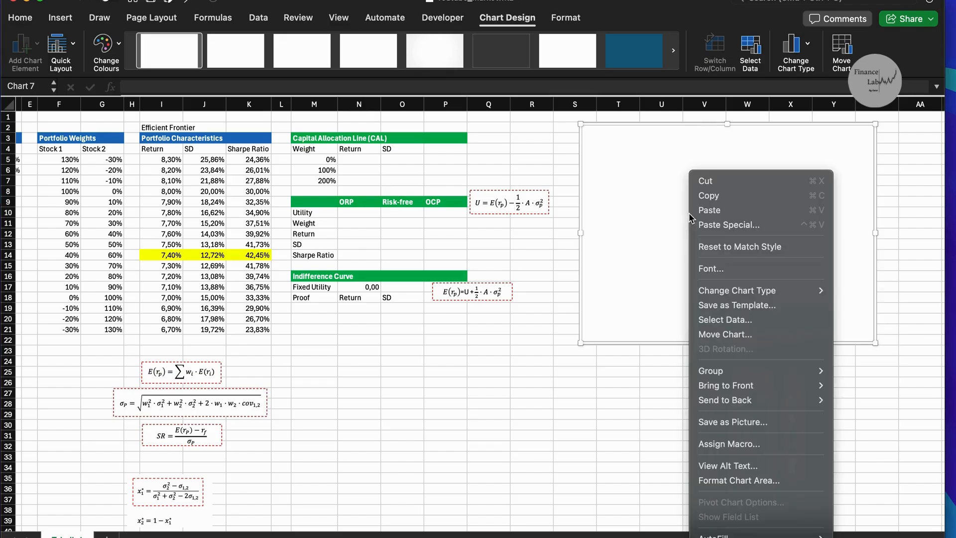
{"action": "left_click", "coordinate": [745, 321]}
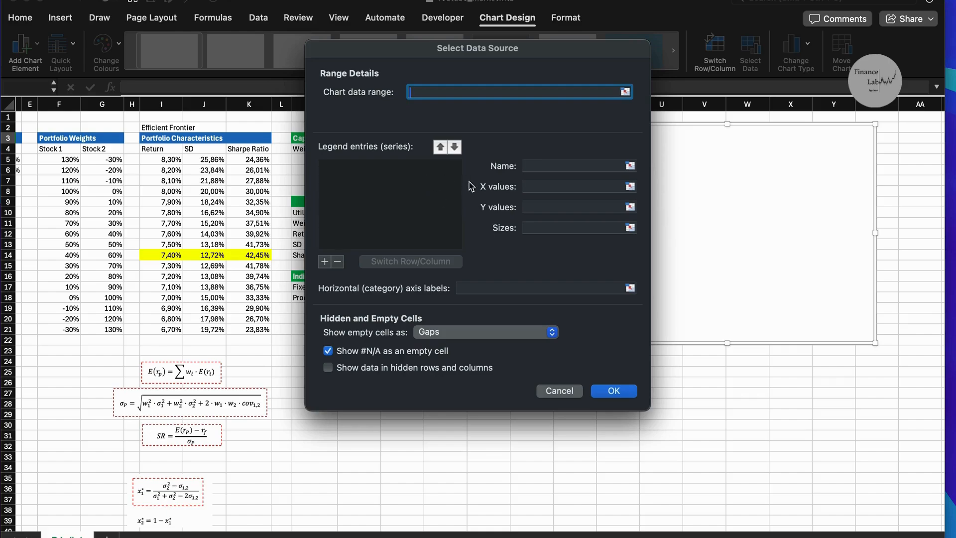
{"action": "left_click", "coordinate": [324, 261]}
{"action": "left_click", "coordinate": [540, 167]}
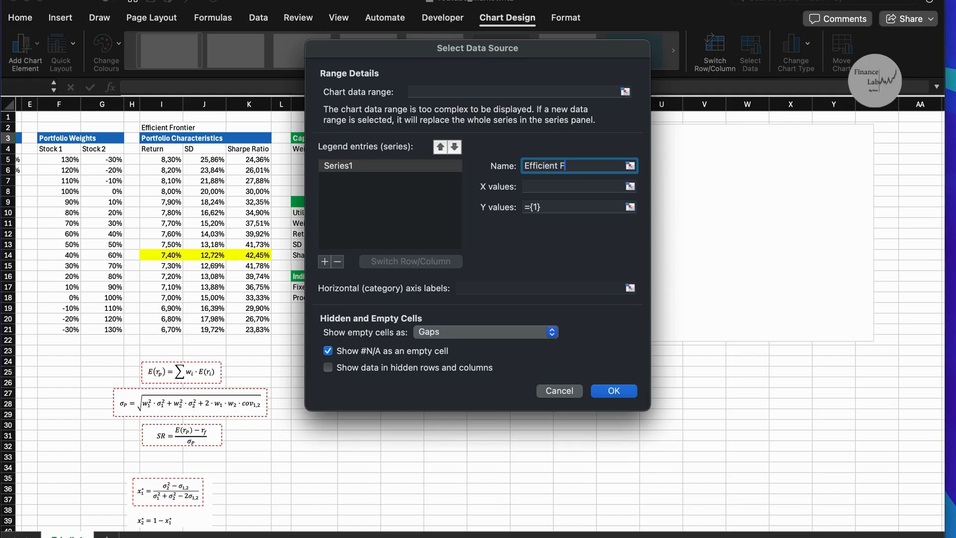
- Set the Efficient Frontier series' X values to J5:J21 and Y values to I5:I21, and apply the data source
{"action": "left_click", "coordinate": [553, 187]}
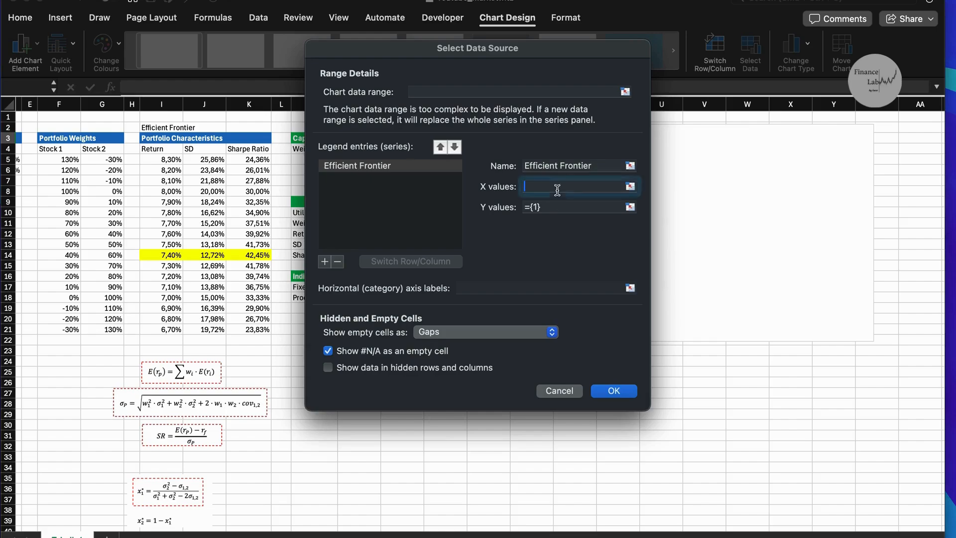
{"action": "left_click", "coordinate": [630, 187]}
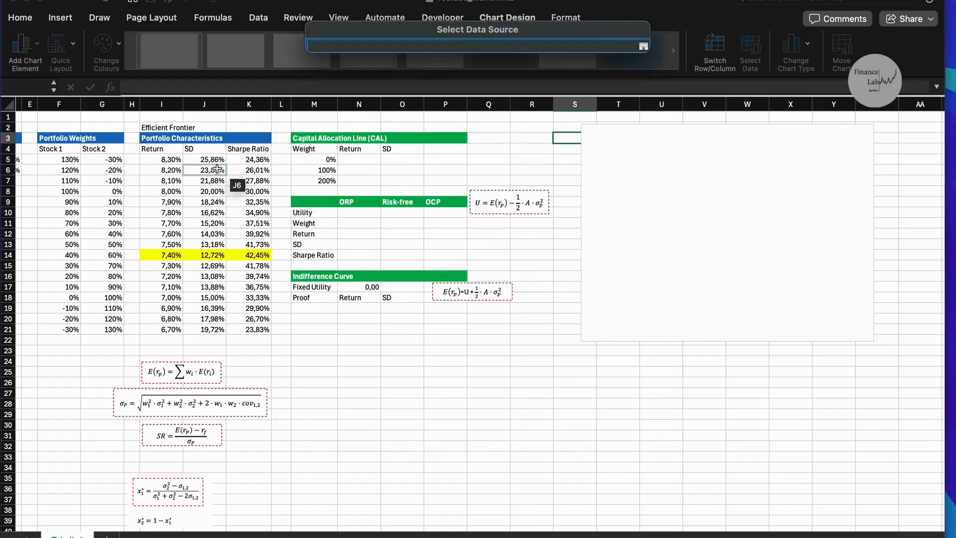
{"action": "left_click_drag", "start_coordinate": [204, 159], "coordinate": [207, 330]}
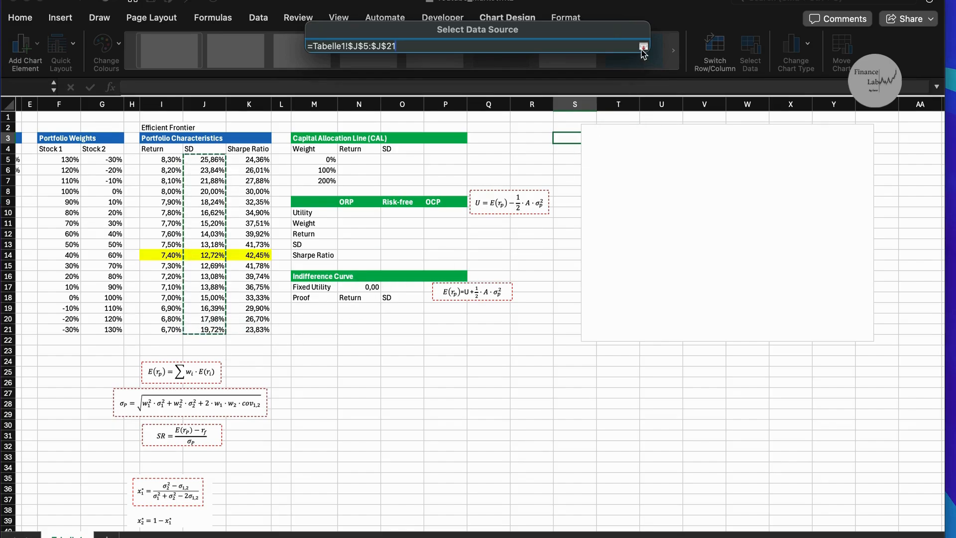
{"action": "left_click", "coordinate": [643, 47]}
{"action": "left_click", "coordinate": [551, 206]}
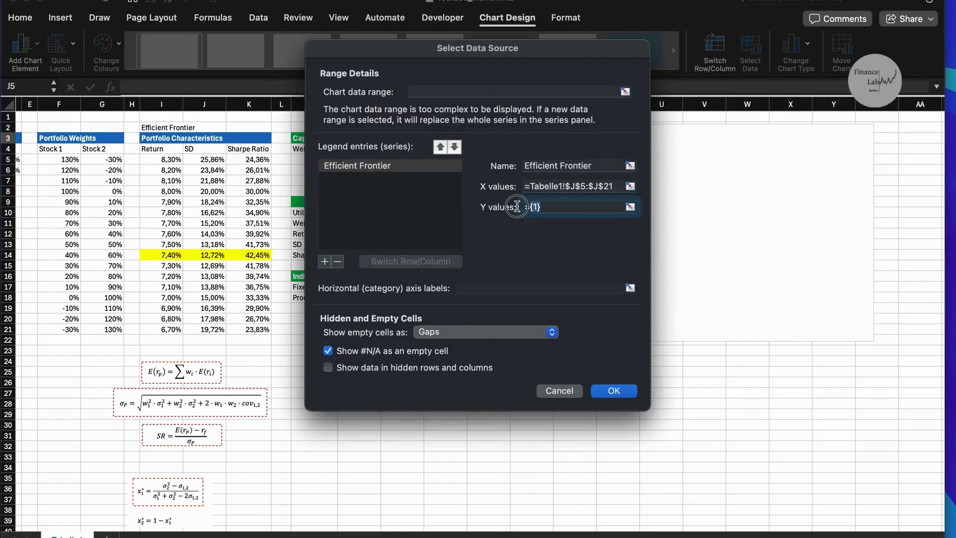
{"action": "left_click_drag", "start_coordinate": [169, 160], "coordinate": [173, 332]}
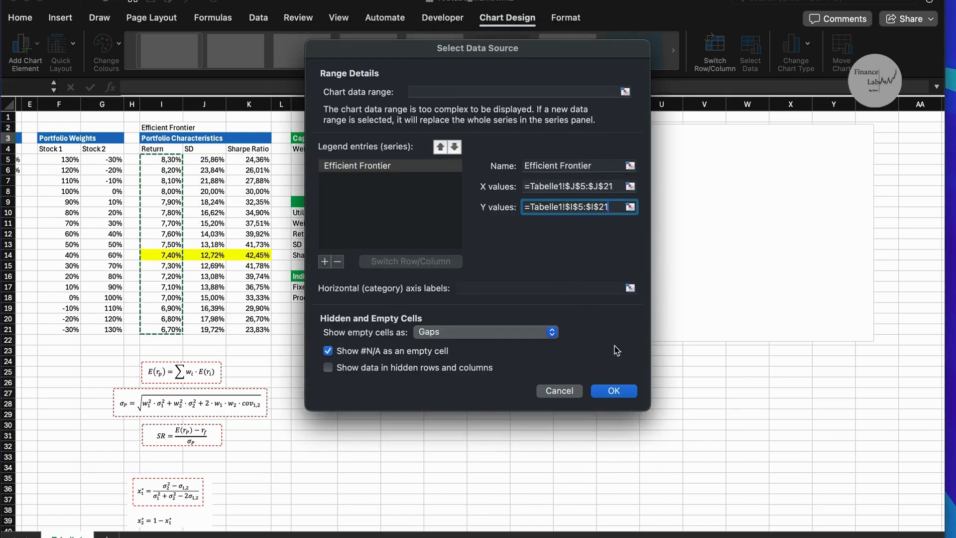
{"action": "left_click", "coordinate": [621, 393]}
{"action": "left_click", "coordinate": [704, 383]}
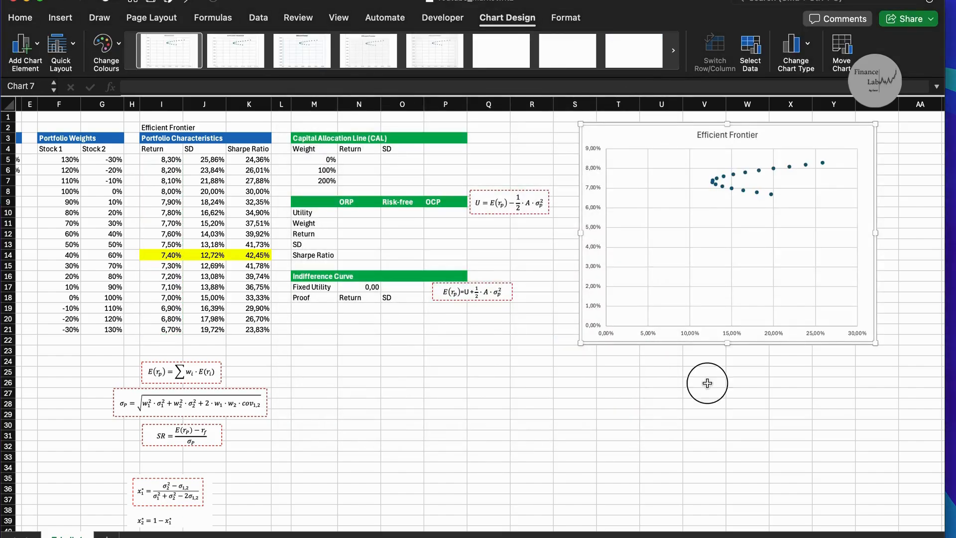
- Format the Efficient Frontier series with a solid connecting line and close the series formatting options
{"action": "left_click", "coordinate": [630, 392]}
{"action": "scroll", "coordinate": [632, 391], "scroll_direction": "right", "scroll_amount": 2}
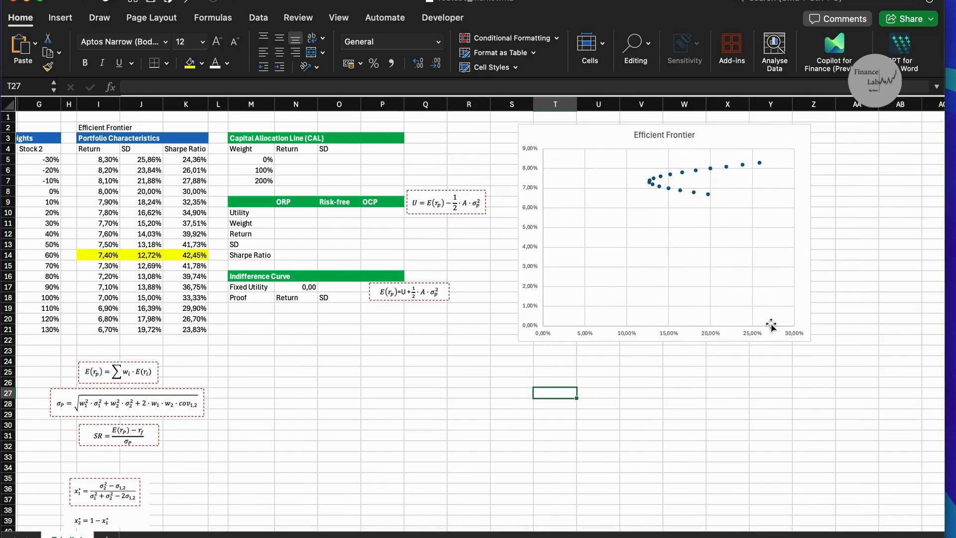
{"action": "left_click", "coordinate": [675, 178]}
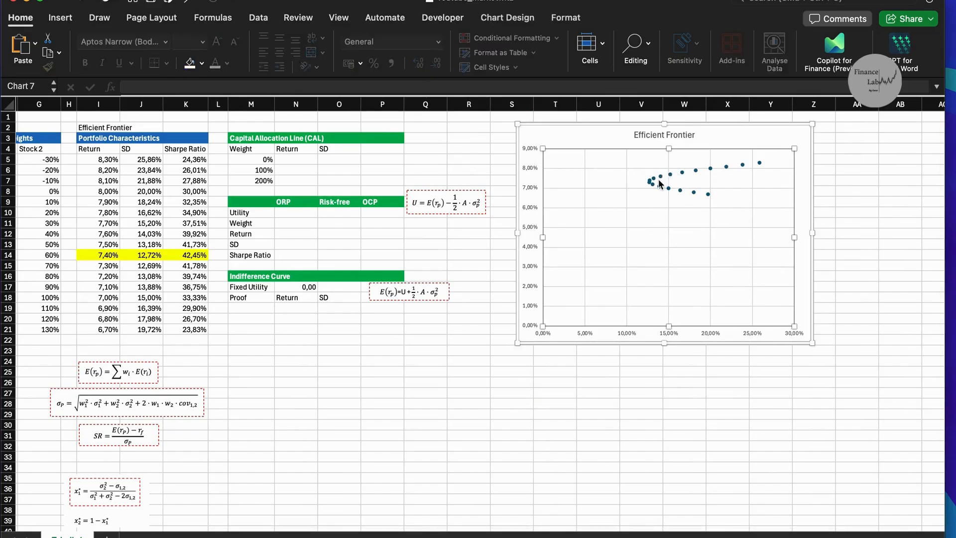
{"action": "left_click", "coordinate": [658, 183]}
{"action": "right_click", "coordinate": [658, 183]}
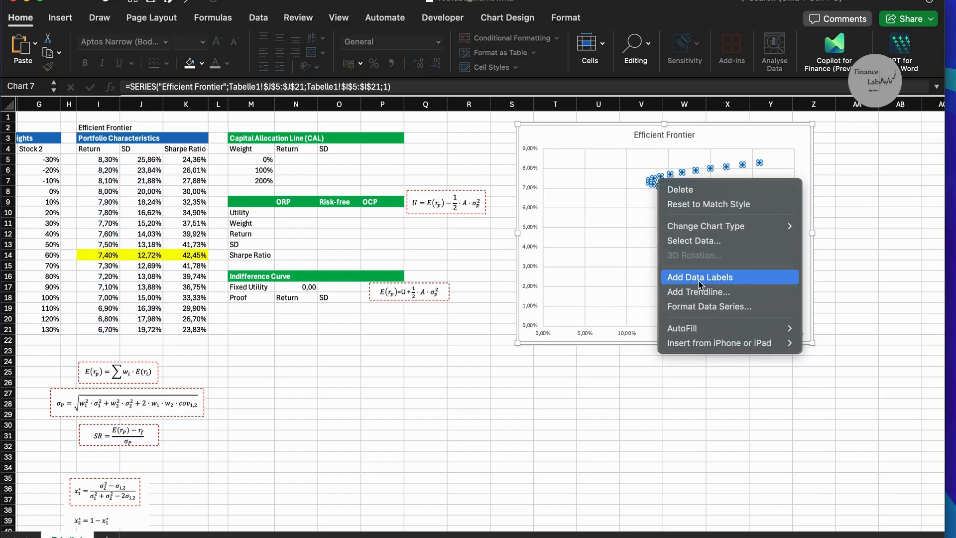
{"action": "left_click", "coordinate": [697, 307]}
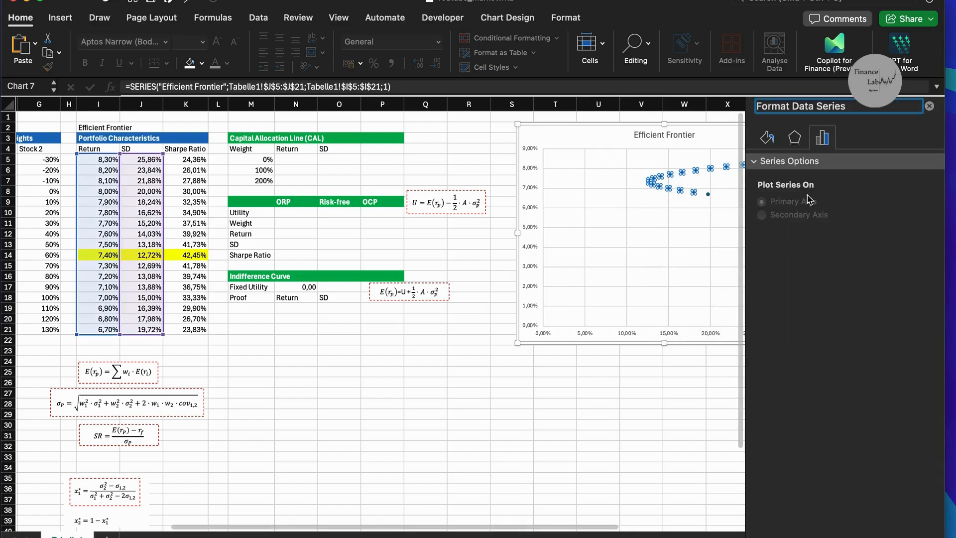
{"action": "left_click", "coordinate": [767, 137]}
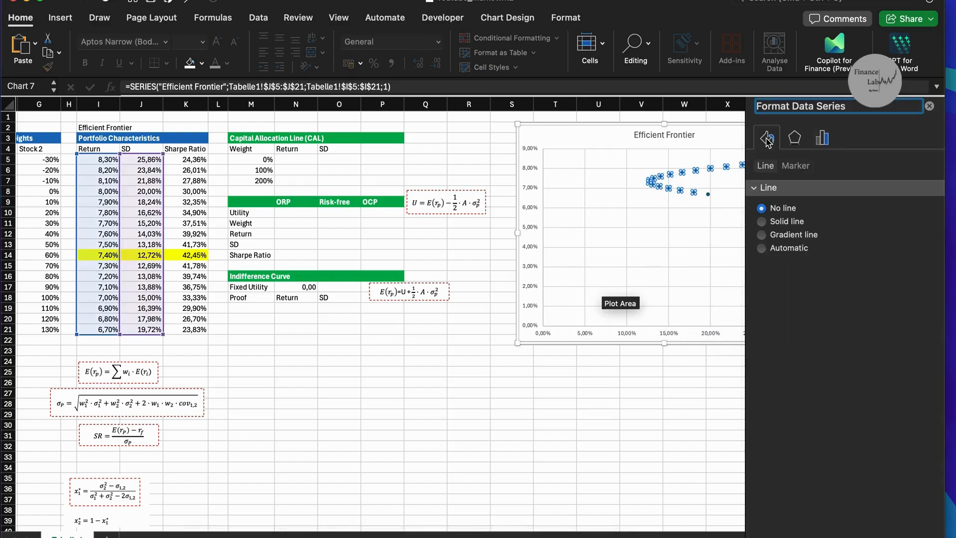
{"action": "left_click", "coordinate": [762, 221]}
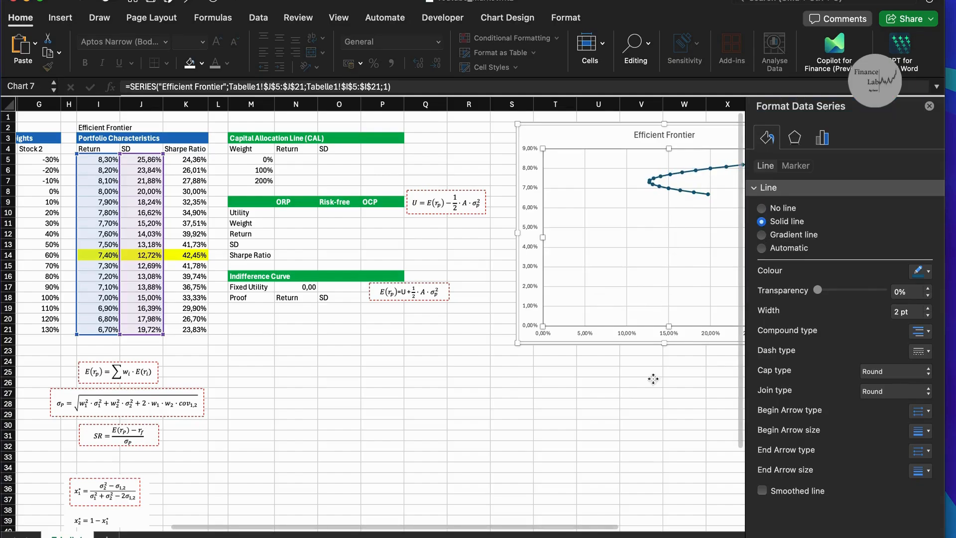
{"action": "left_click", "coordinate": [644, 397]}
{"action": "scroll", "coordinate": [538, 393], "scroll_direction": "right", "scroll_amount": 3}
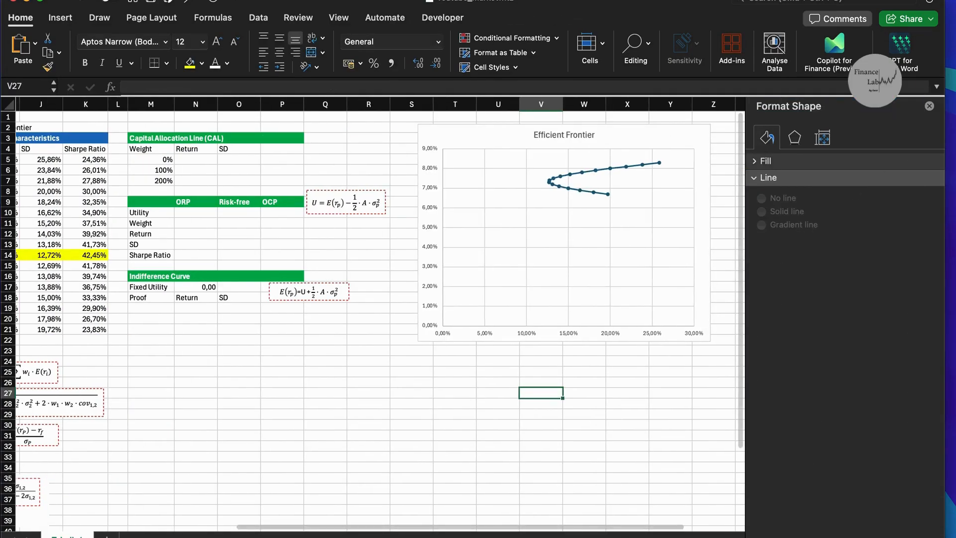
{"action": "left_click", "coordinate": [930, 109]}
{"action": "scroll", "coordinate": [423, 342], "scroll_direction": "left", "scroll_amount": 3}
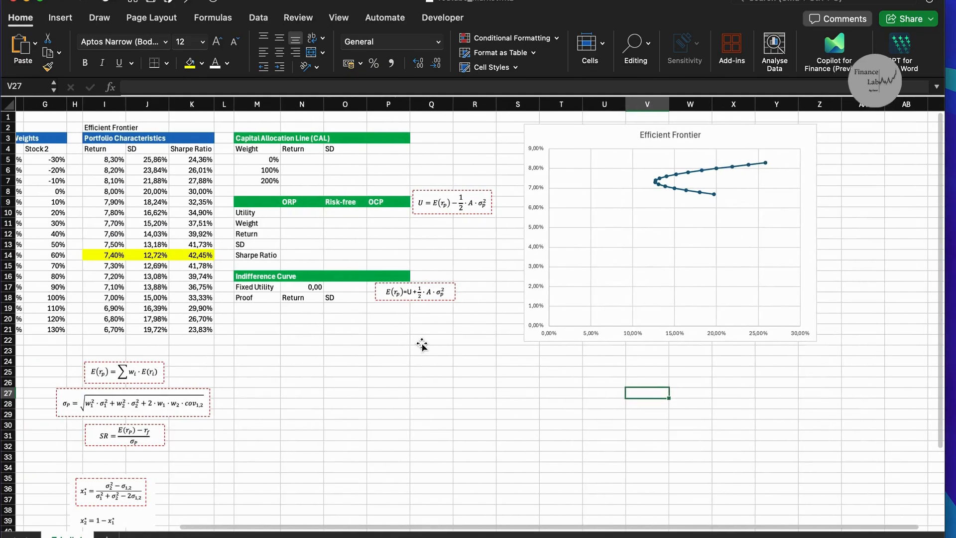
{"action": "left_click", "coordinate": [387, 410]}
{"action": "scroll", "coordinate": [387, 410], "scroll_direction": "left", "scroll_amount": 2}
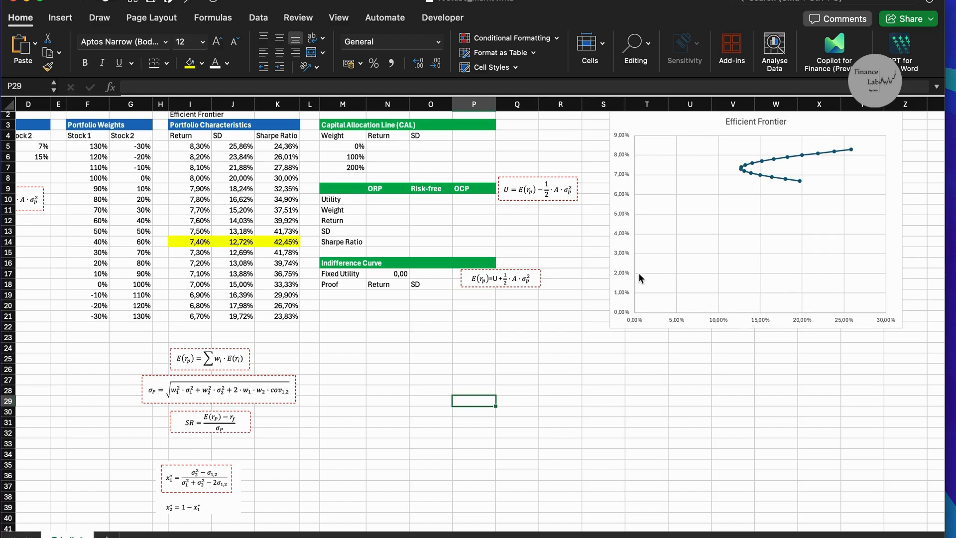
{"action": "scroll", "coordinate": [635, 270], "scroll_direction": "up", "scroll_amount": 1}
{"action": "scroll", "coordinate": [635, 270], "scroll_direction": "right", "scroll_amount": 1}
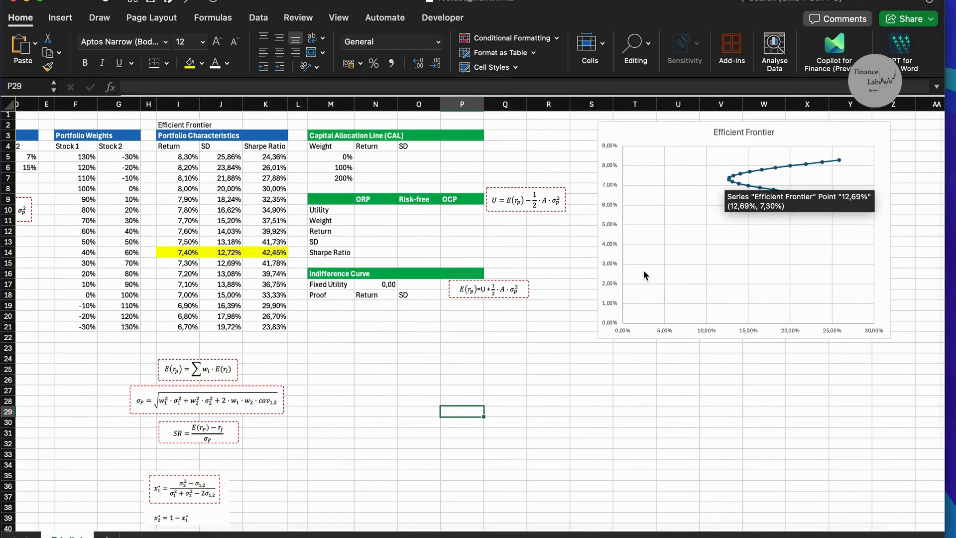
{"action": "mouse_move", "coordinate": [728, 183]}
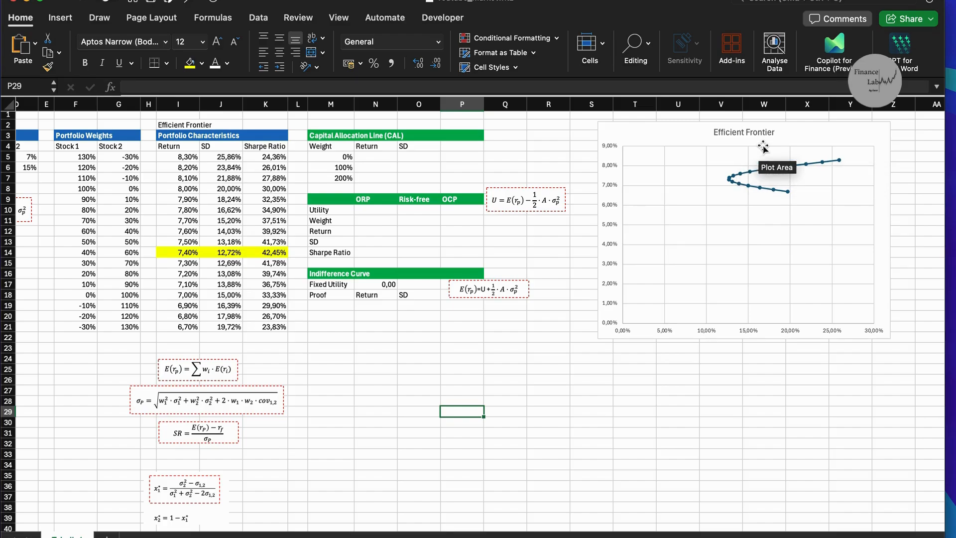
{"action": "left_click", "coordinate": [328, 179]}
{"action": "left_click", "coordinate": [370, 179]}
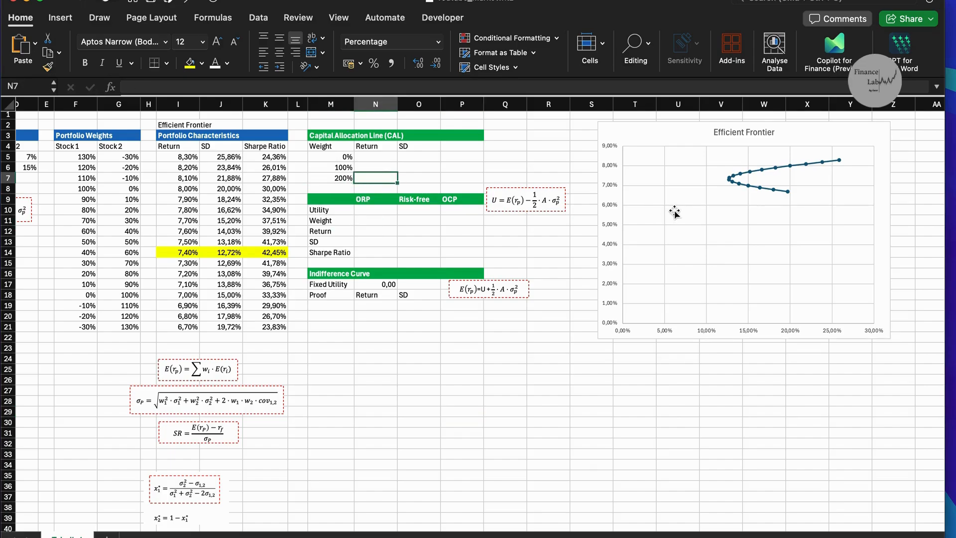
- Enter the Capital Allocation Line return formula =M5*$I$14+(1-M5)*$C$8 in N5
{"action": "left_click", "coordinate": [370, 158]}
{"action": "scroll", "coordinate": [370, 158], "scroll_direction": "left", "scroll_amount": 3}
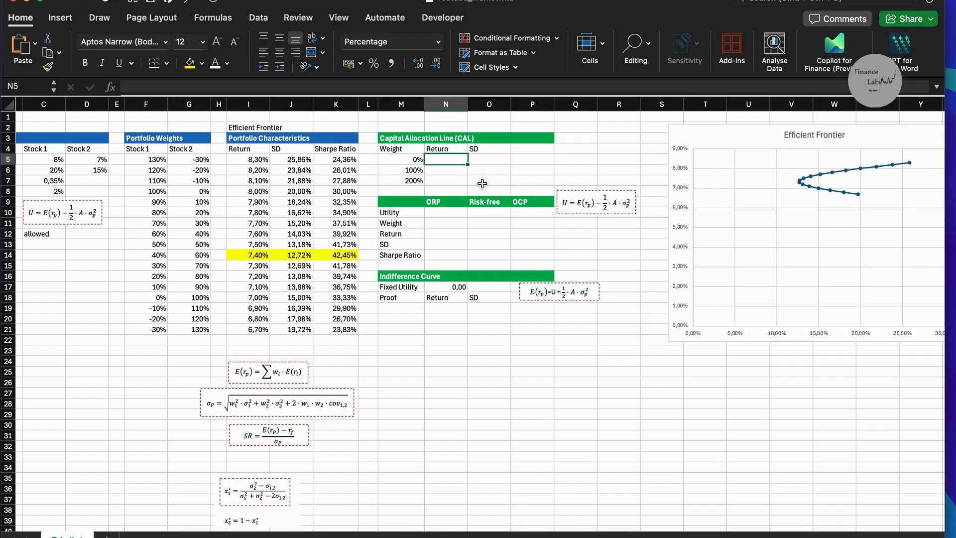
{"action": "type", "text": "="}
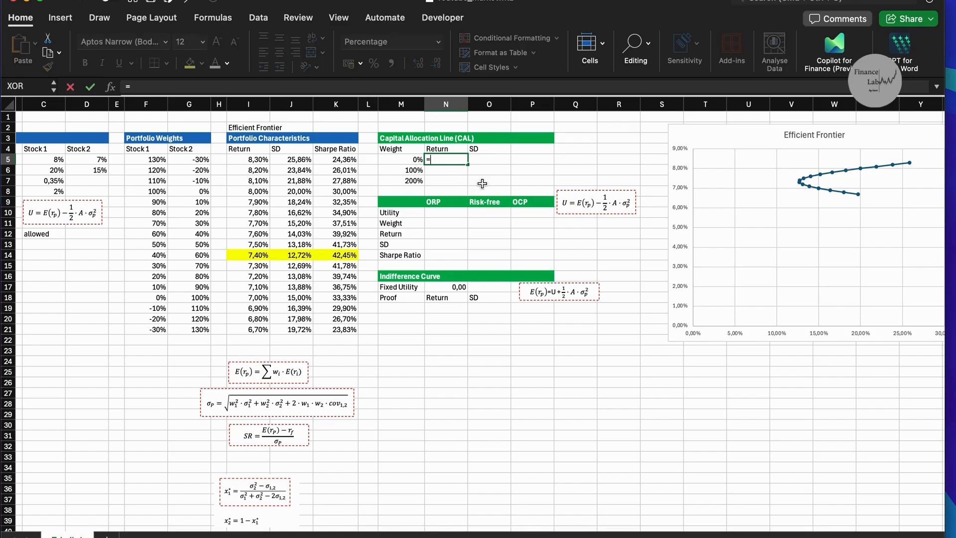
{"action": "left_click", "coordinate": [409, 161]}
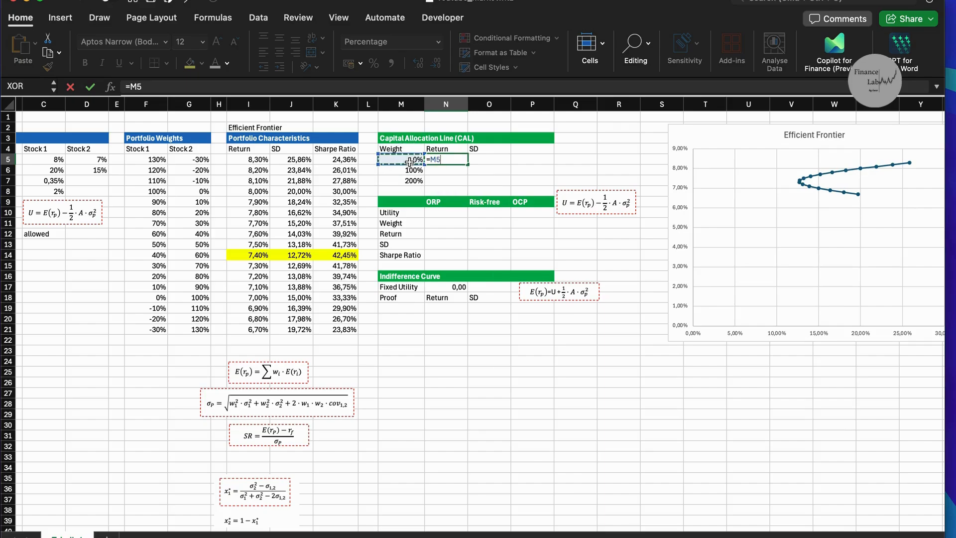
{"action": "type", "text": "*"}
{"action": "left_click", "coordinate": [261, 256]}
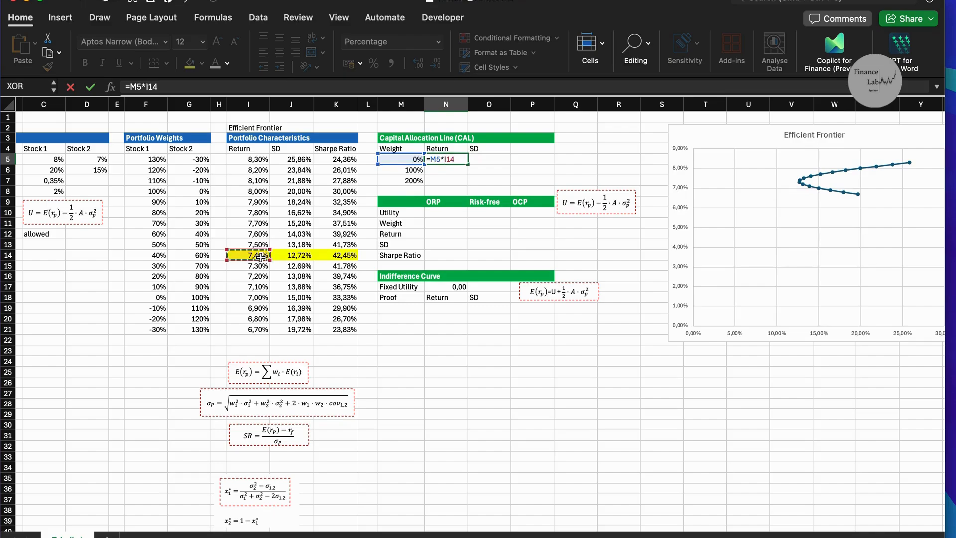
{"action": "key", "text": "F4"}
{"action": "type", "text": "+(1-"}
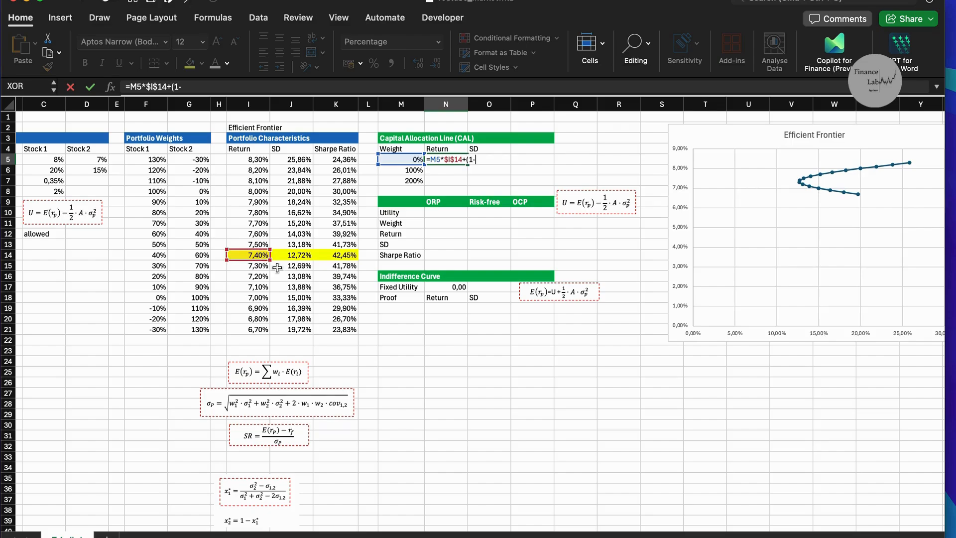
{"action": "left_click", "coordinate": [394, 161]}
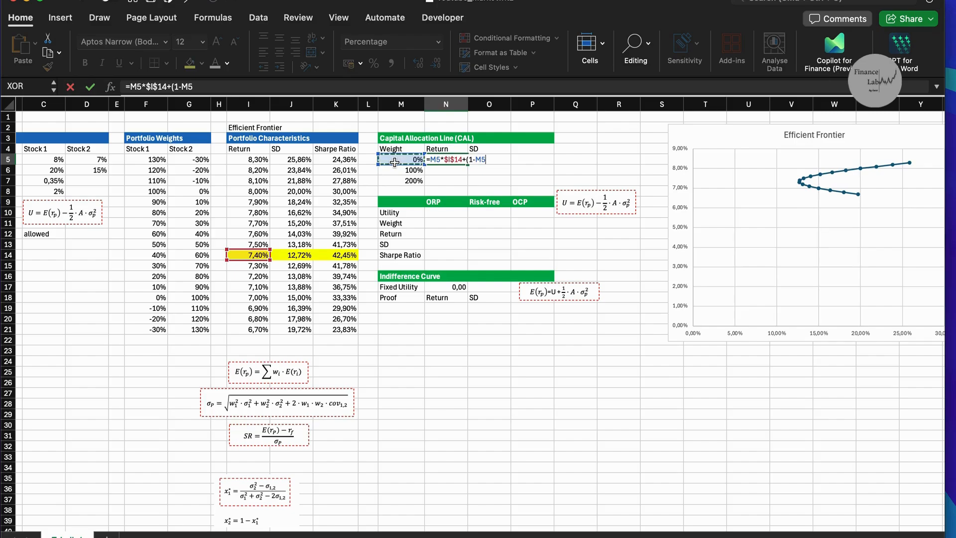
{"action": "type", "text": ")*"}
{"action": "scroll", "coordinate": [203, 234], "scroll_direction": "left", "scroll_amount": 3}
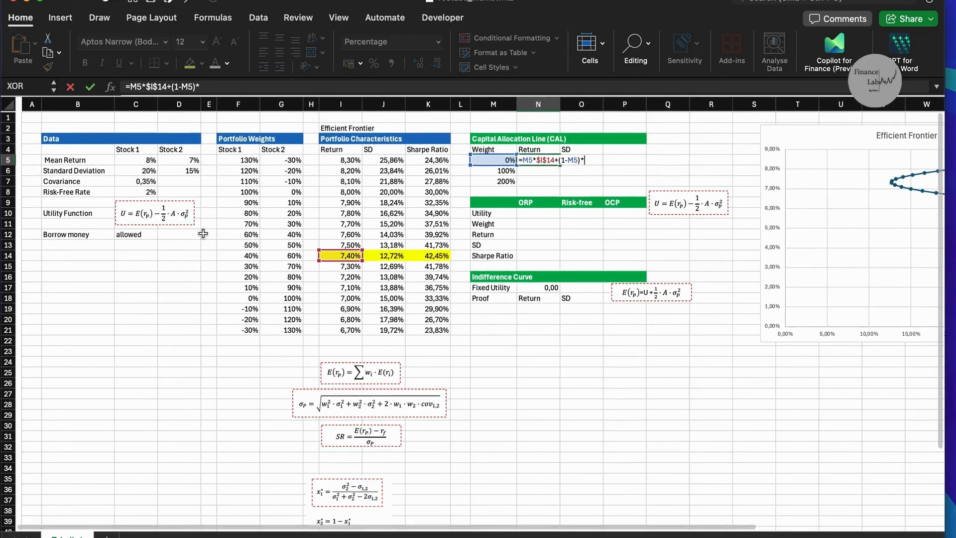
{"action": "left_click", "coordinate": [128, 192]}
{"action": "scroll", "coordinate": [481, 189], "scroll_direction": "right", "scroll_amount": 3}
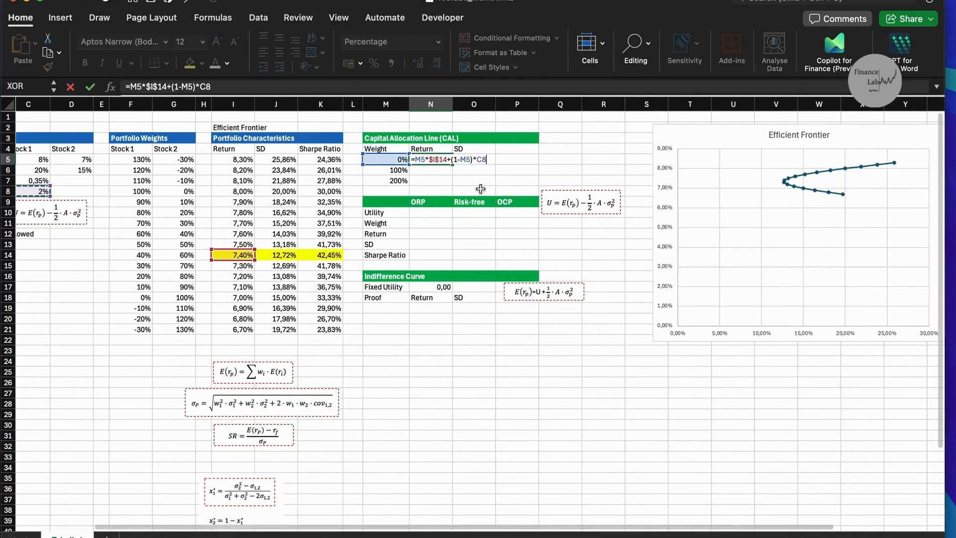
{"action": "key", "text": "F4"}
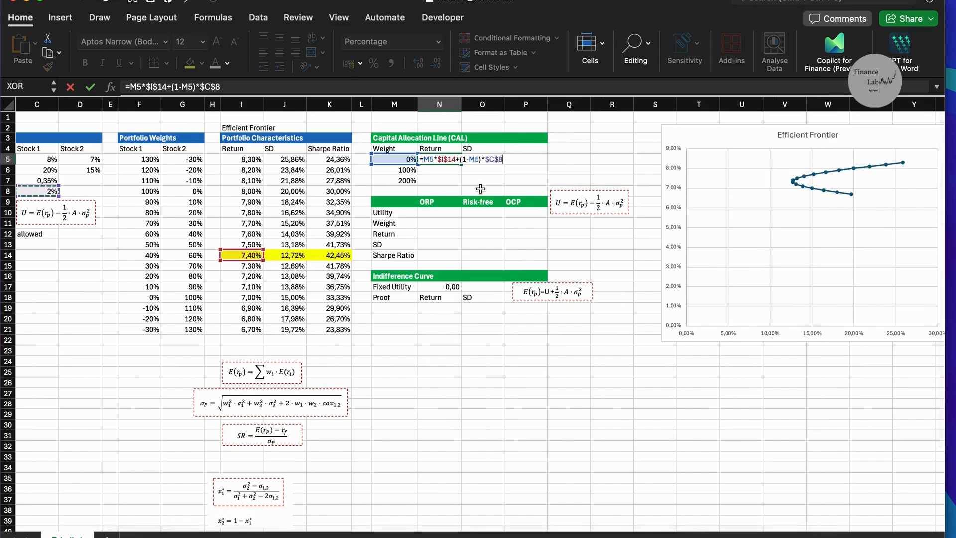
{"action": "key", "text": "Return"}
- Copy the Capital Allocation Line return formula from N5 down to N7
{"action": "left_click", "coordinate": [445, 159]}
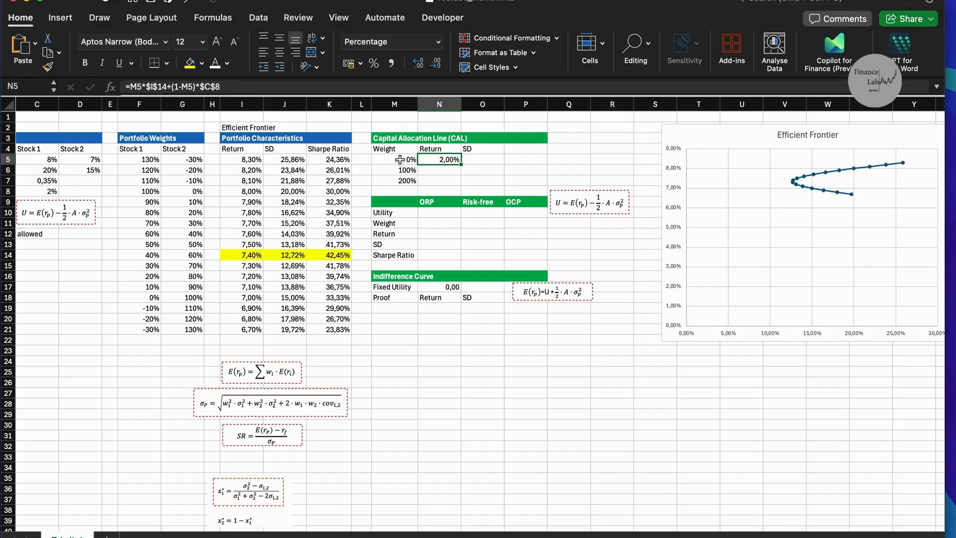
{"action": "double_click", "coordinate": [461, 164]}
{"action": "left_click", "coordinate": [444, 170]}
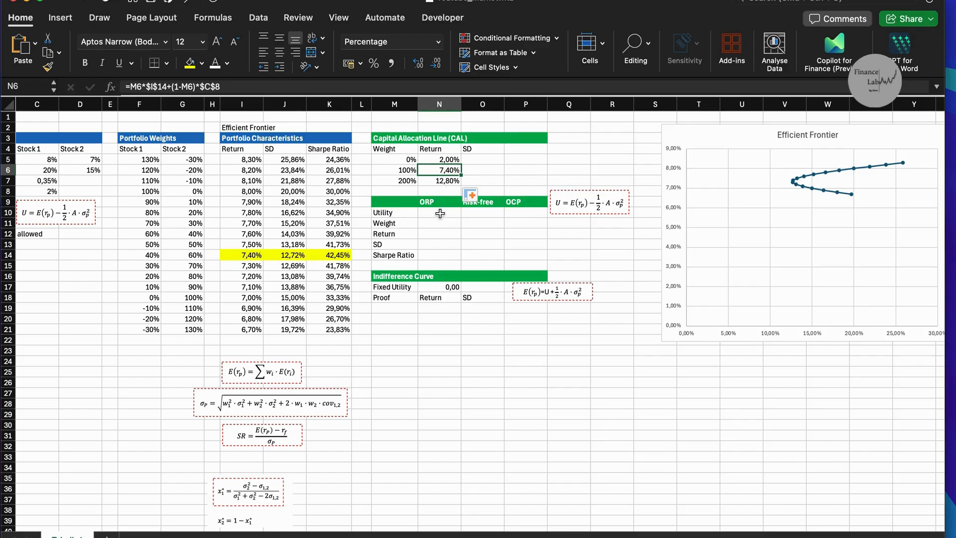
- Enter the Capital Allocation Line standard deviation formula =M5*$J$14 in O5 and copy it down to O7
{"action": "left_click", "coordinate": [490, 160]}
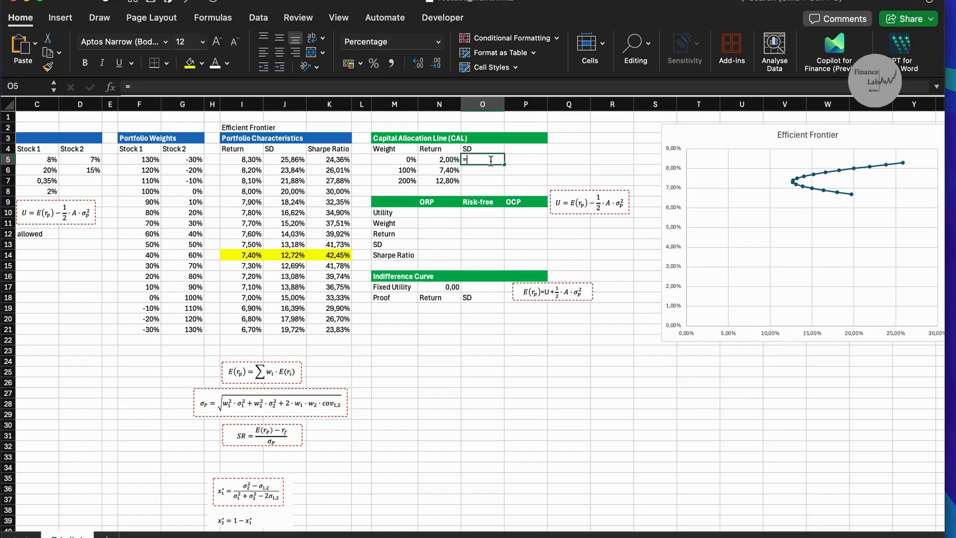
{"action": "type", "text": "="}
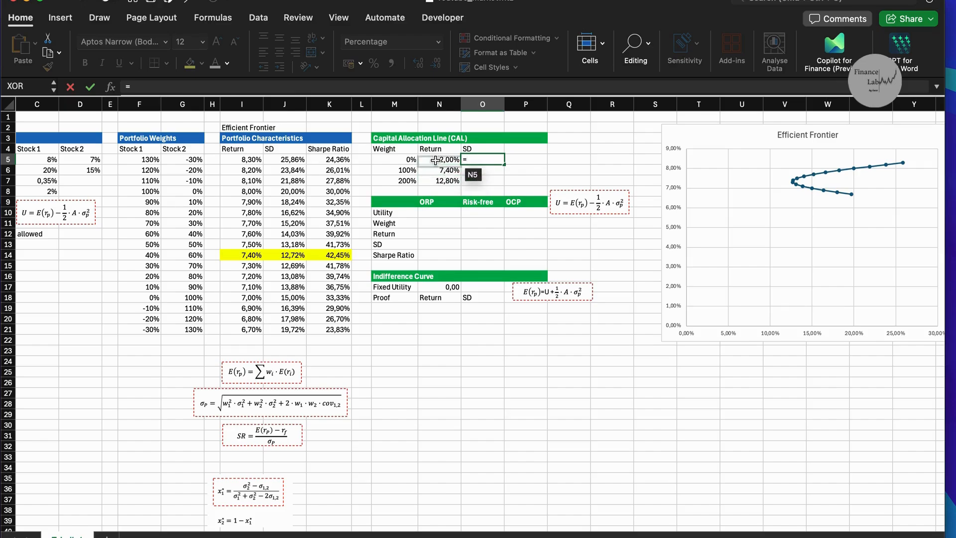
{"action": "left_click", "coordinate": [409, 160]}
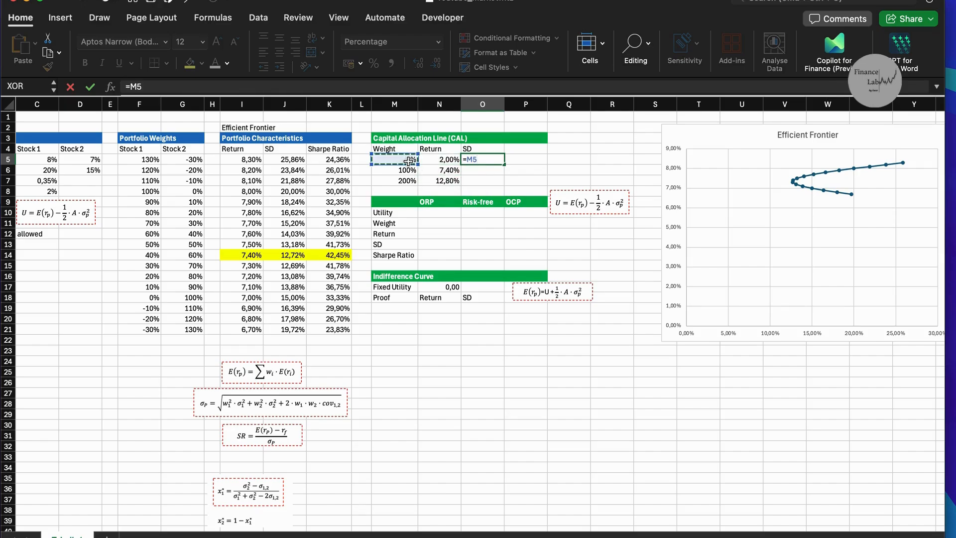
{"action": "type", "text": "*"}
{"action": "left_click", "coordinate": [296, 255]}
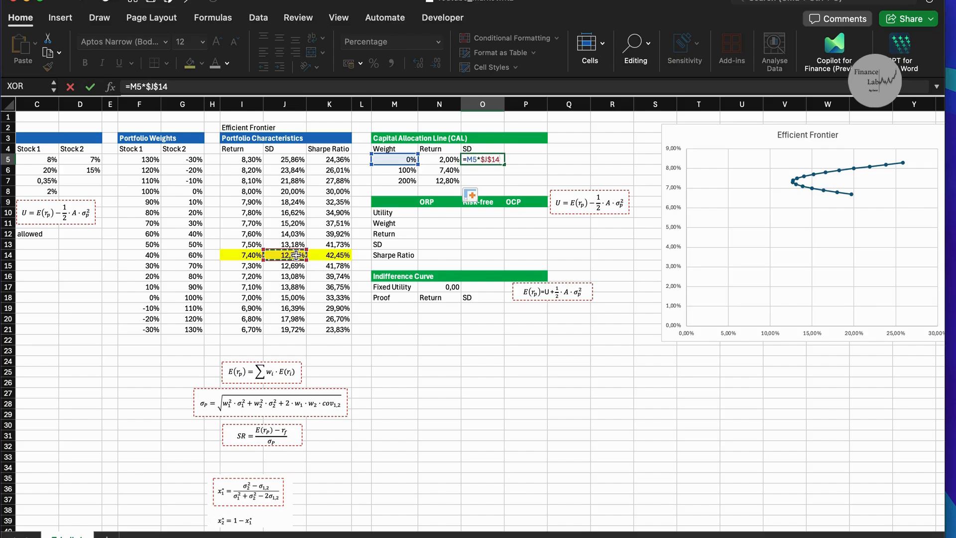
{"action": "key", "text": "Return"}
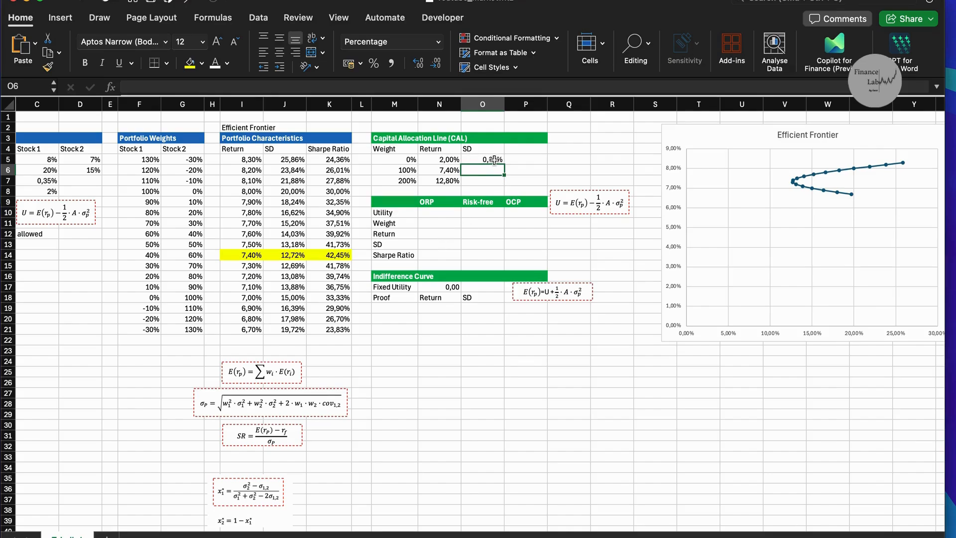
{"action": "left_click", "coordinate": [495, 160]}
{"action": "double_click", "coordinate": [504, 165]}
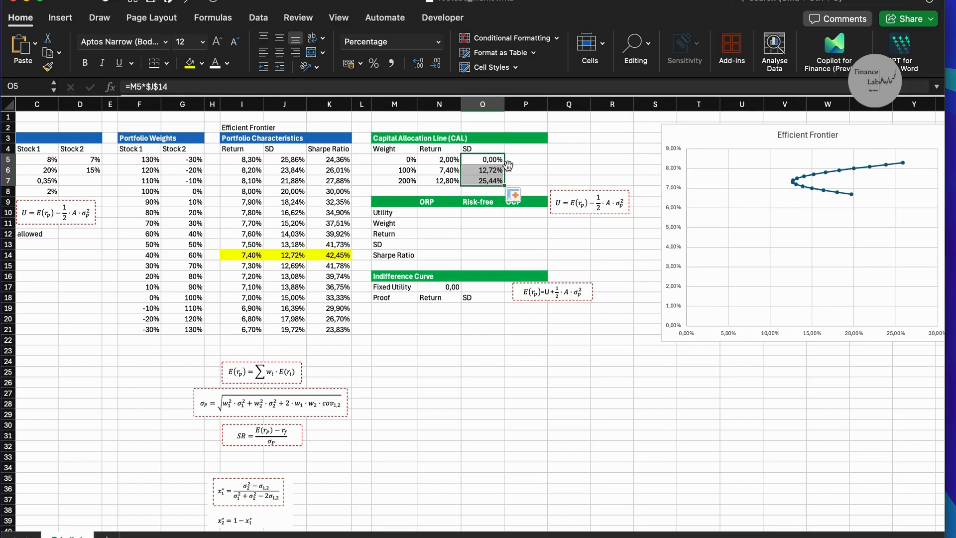
{"action": "left_click", "coordinate": [515, 159]}
{"action": "left_click", "coordinate": [490, 160]}
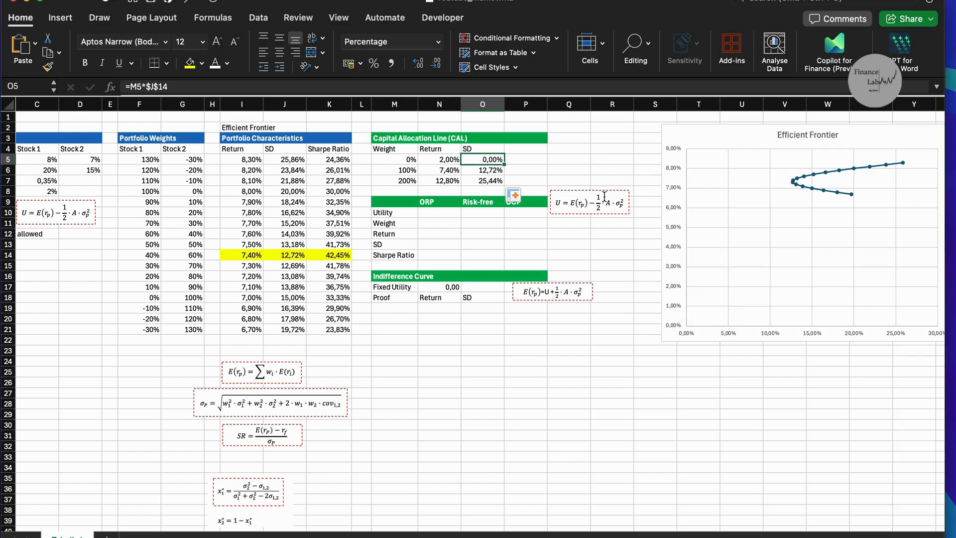
{"action": "left_click", "coordinate": [554, 162]}
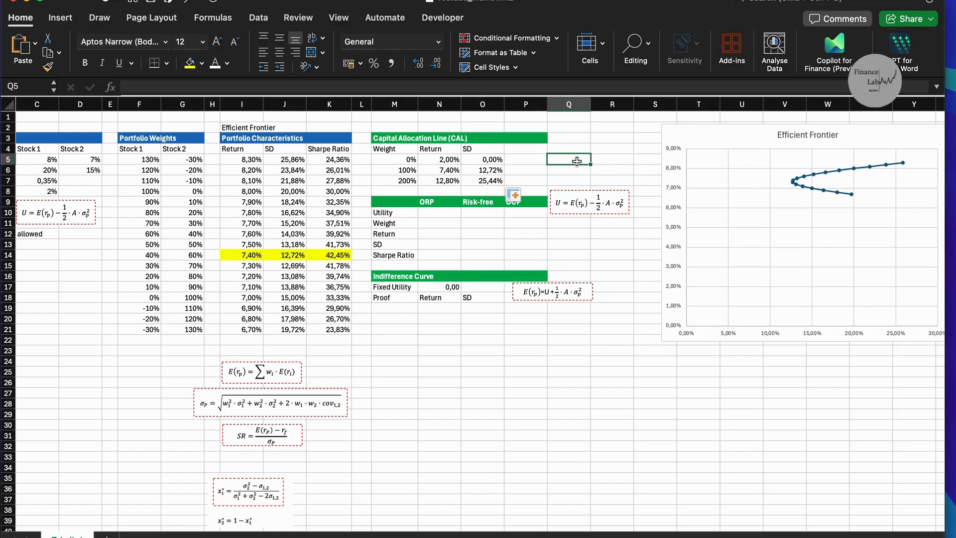
{"action": "scroll", "coordinate": [576, 161], "scroll_direction": "right", "scroll_amount": 3}
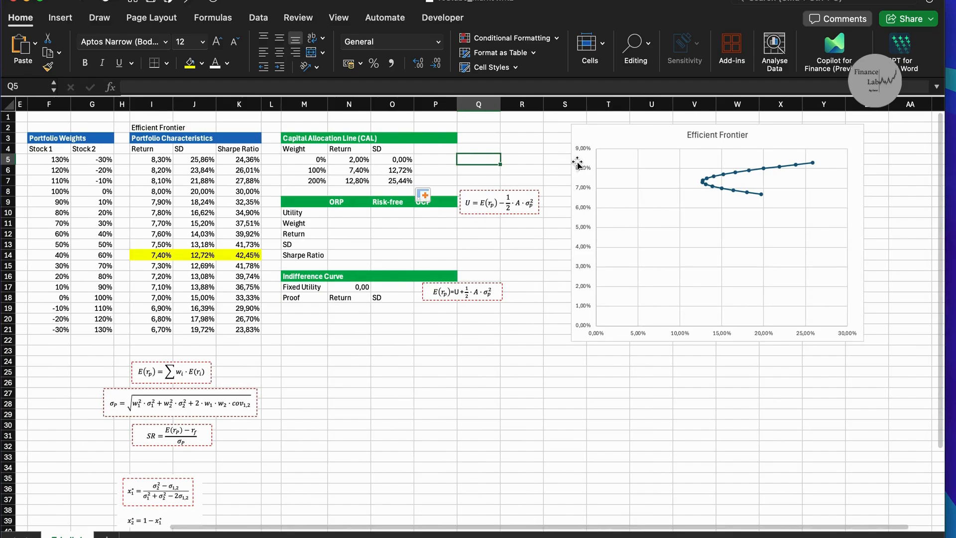
{"action": "left_click", "coordinate": [473, 140]}
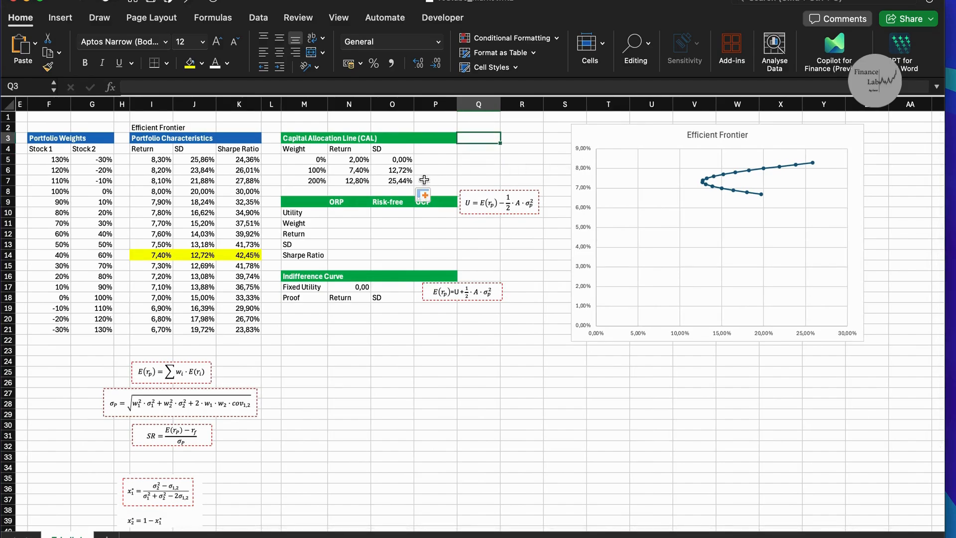
{"action": "left_click", "coordinate": [520, 162]}
{"action": "left_click_drag", "start_coordinate": [345, 163], "coordinate": [392, 180]}
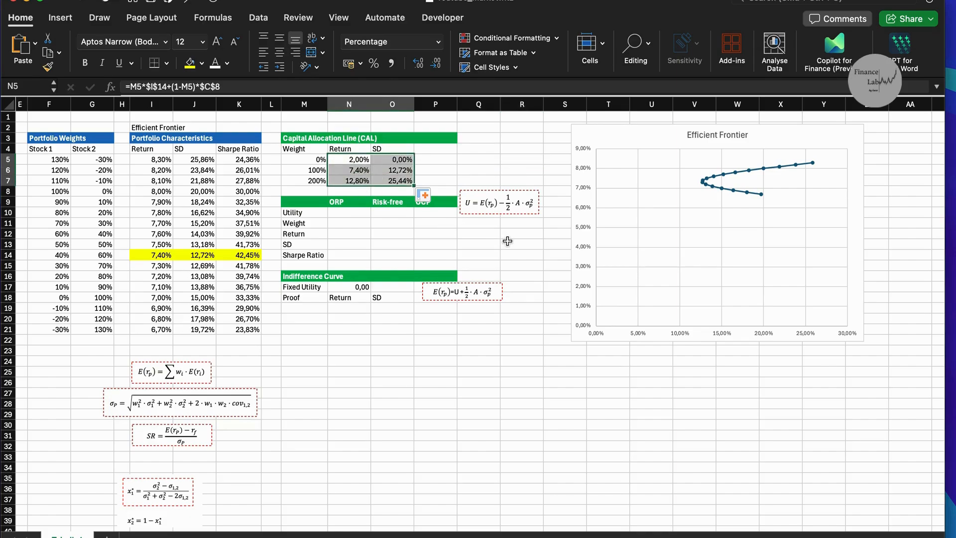
{"action": "left_click", "coordinate": [521, 222]}
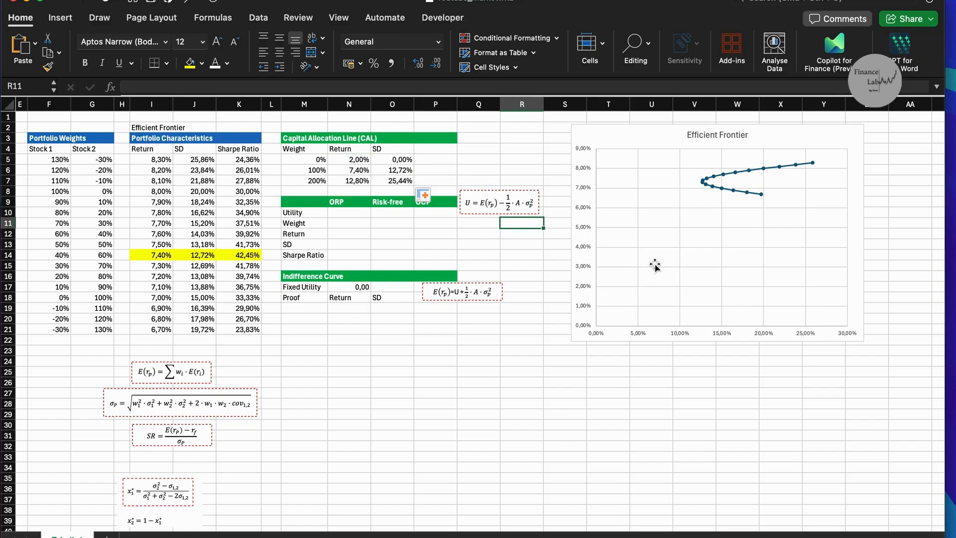
- Add a second data series named CAL to the Efficient Frontier chart
{"action": "right_click", "coordinate": [666, 277]}
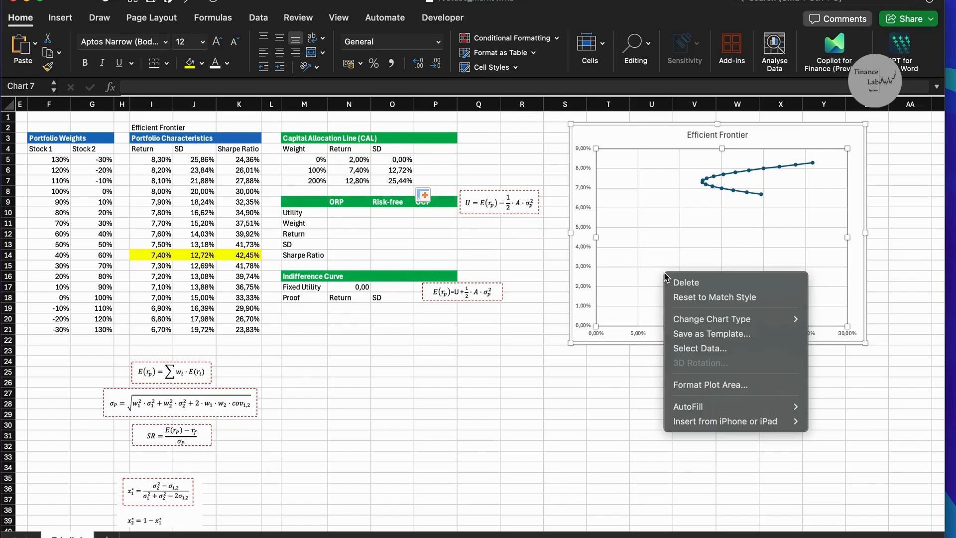
{"action": "left_click", "coordinate": [701, 348]}
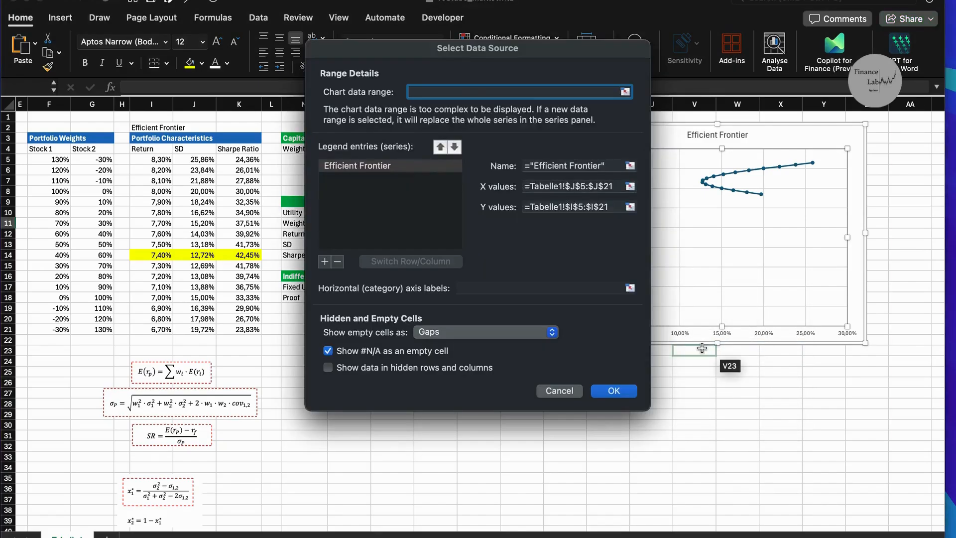
{"action": "left_click_drag", "start_coordinate": [406, 49], "coordinate": [567, 58]}
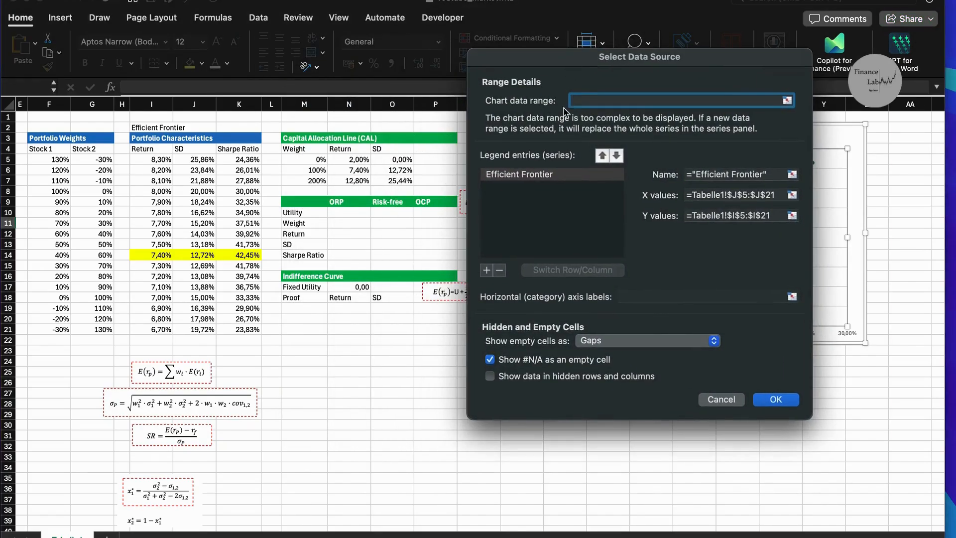
{"action": "left_click", "coordinate": [485, 271]}
{"action": "left_click", "coordinate": [702, 173]}
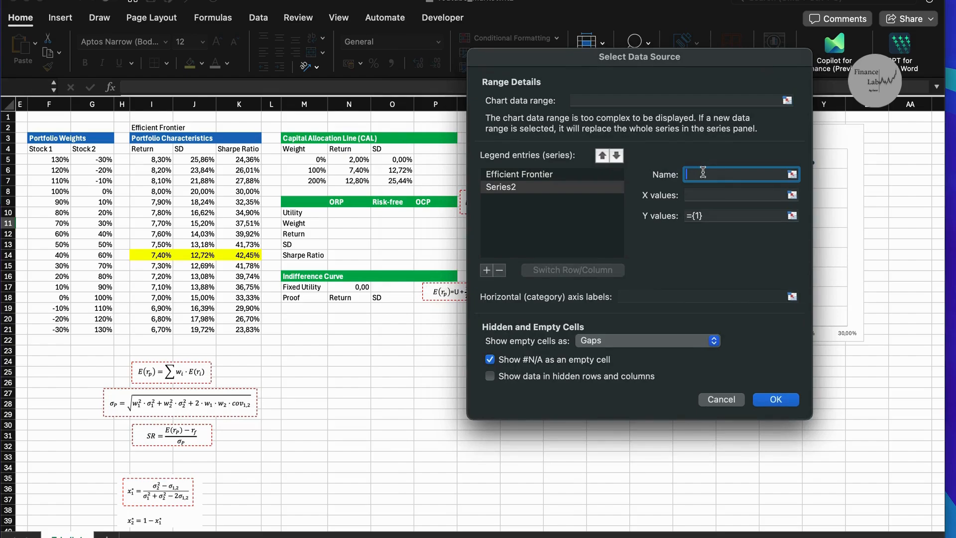
- Assign O5:O7 as the CAL series' X values and N5:N7 as its Y values, and apply the chart data changes
{"action": "left_click", "coordinate": [734, 193]}
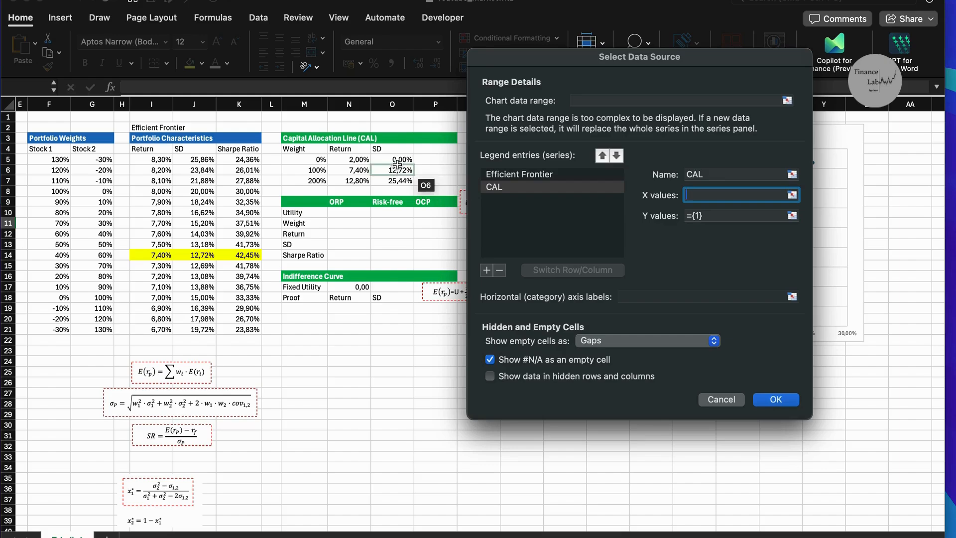
{"action": "left_click_drag", "start_coordinate": [399, 159], "coordinate": [398, 182]}
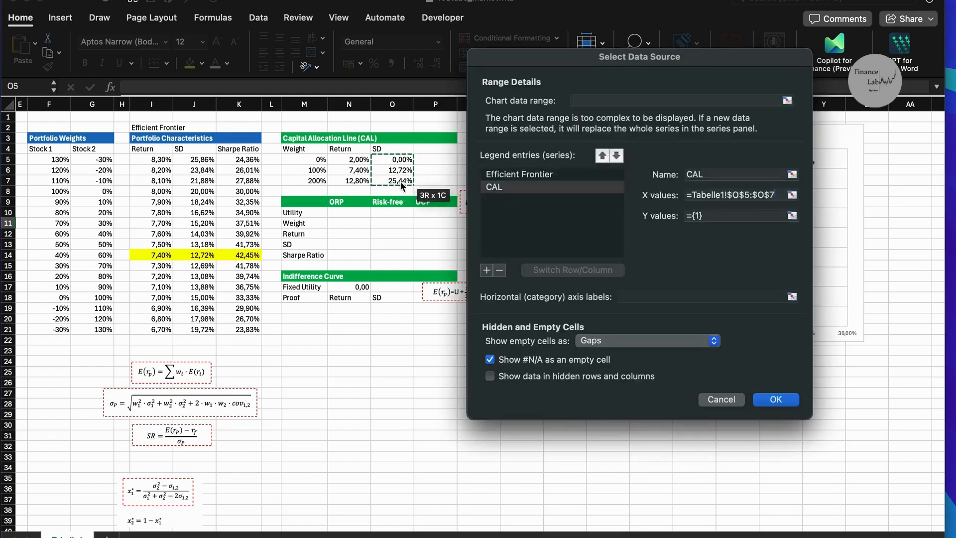
{"action": "left_click_drag", "start_coordinate": [707, 215], "coordinate": [680, 215]}
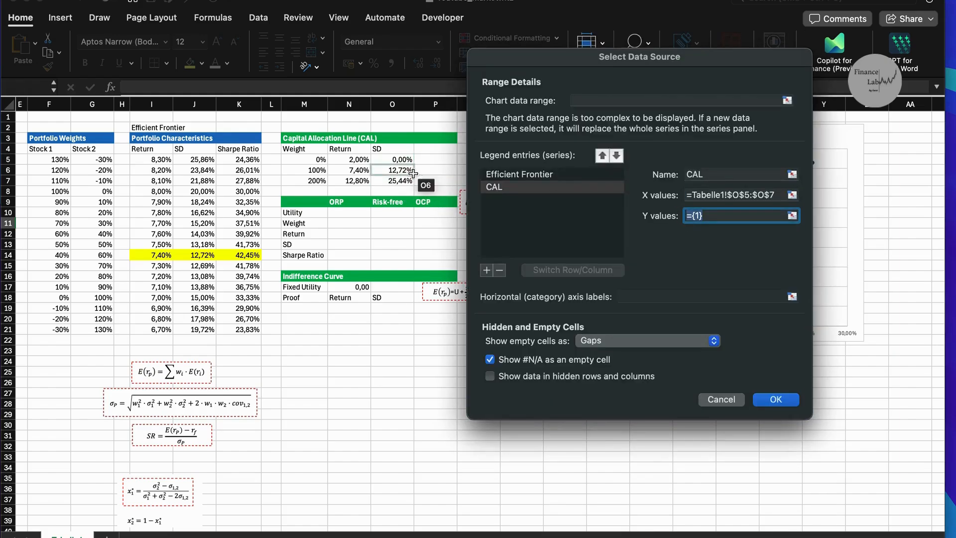
{"action": "left_click_drag", "start_coordinate": [358, 160], "coordinate": [356, 182]}
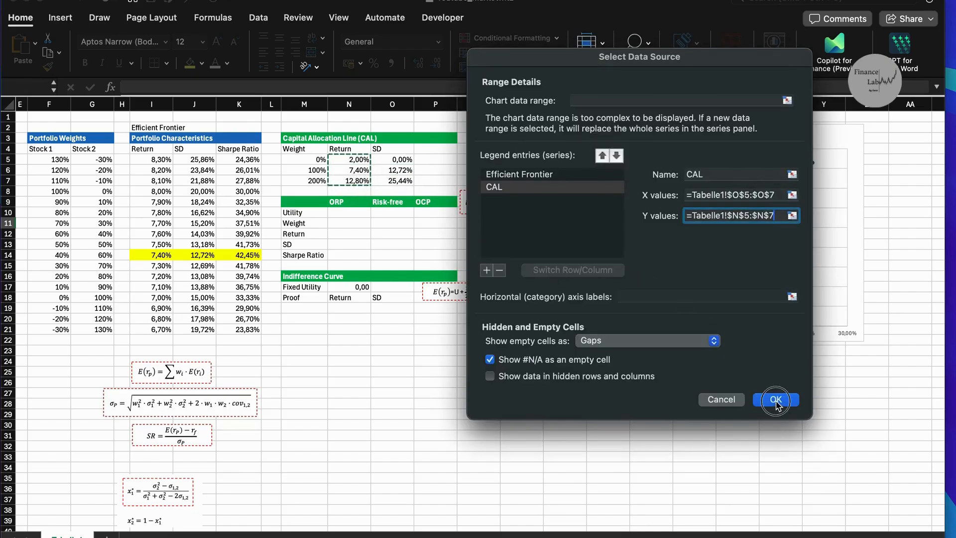
{"action": "left_click", "coordinate": [774, 400]}
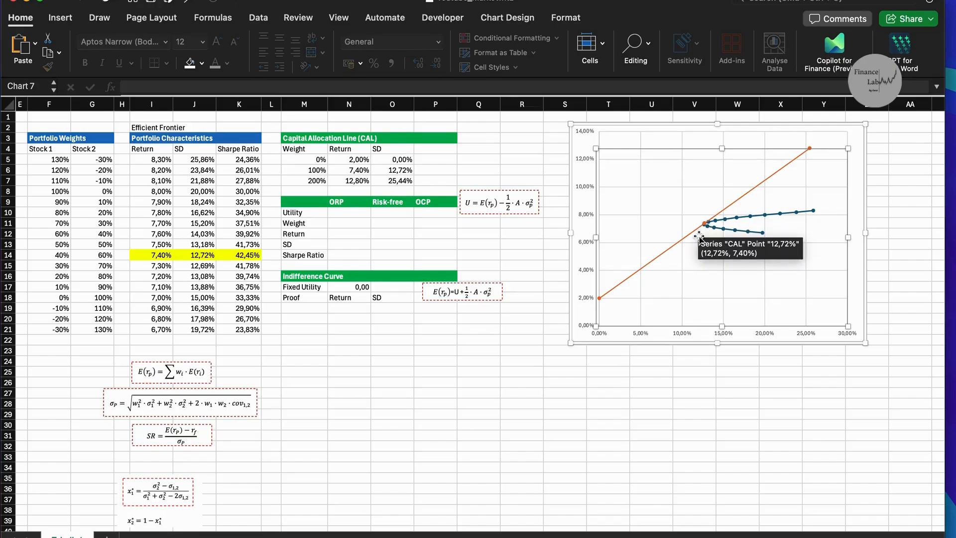
{"action": "left_click", "coordinate": [428, 411]}
{"action": "scroll", "coordinate": [428, 412], "scroll_direction": "right", "scroll_amount": 1}
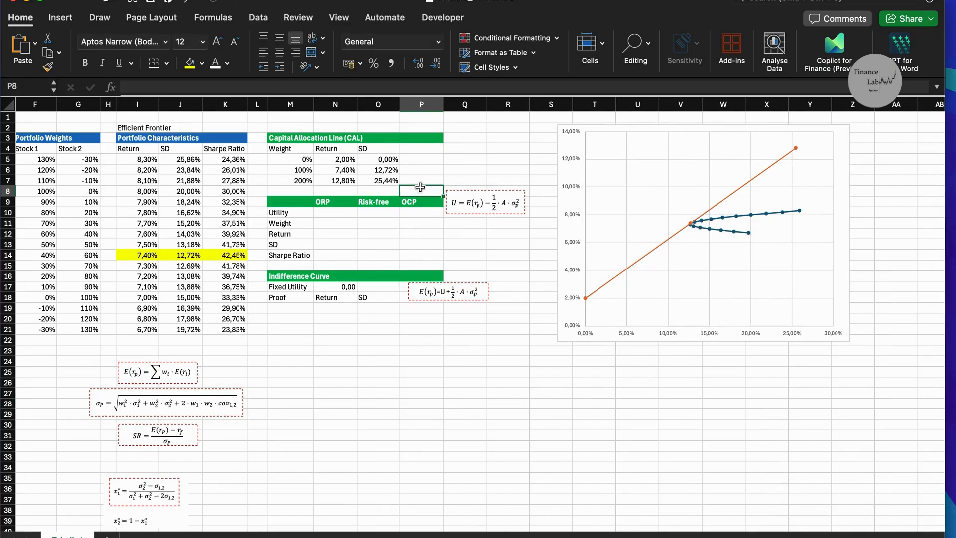
{"action": "left_click", "coordinate": [413, 213]}
{"action": "left_click", "coordinate": [411, 204]}
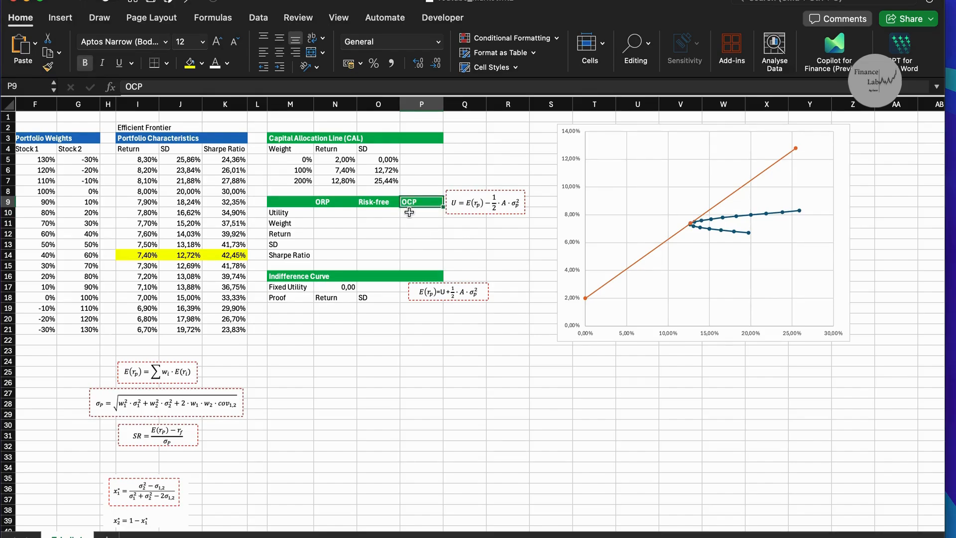
{"action": "left_click", "coordinate": [409, 212]}
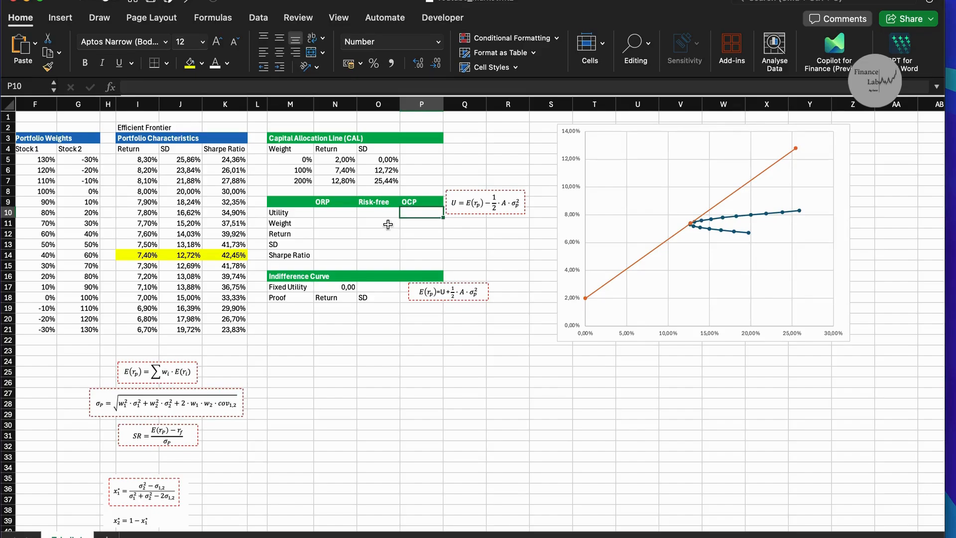
- Enter weights of 50% for the ORP in N11 and 50% for the risk-free asset in O11
{"action": "left_click", "coordinate": [348, 222]}
{"action": "type", "text": "%"}
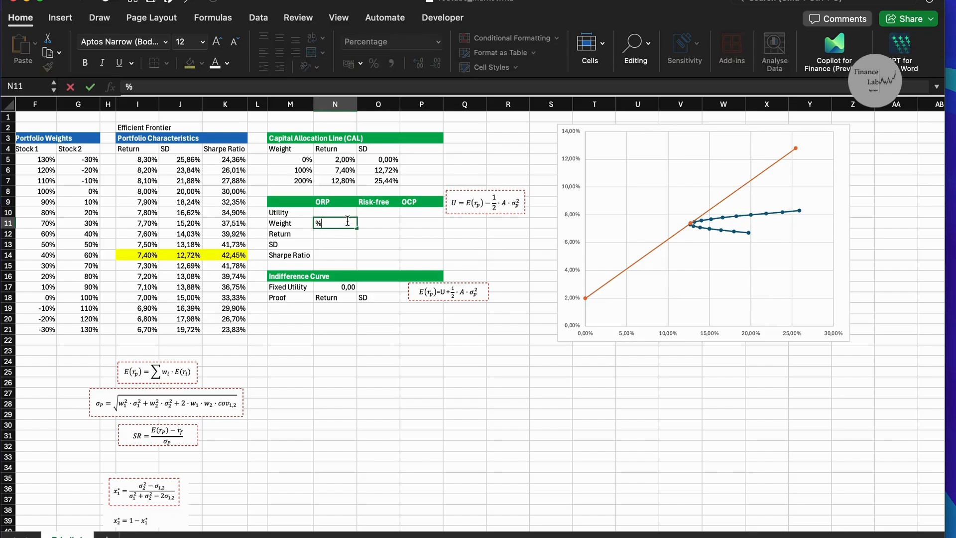
{"action": "key", "text": "BackSpace"}
{"action": "type", "text": "50"}
{"action": "key", "text": "Tab"}
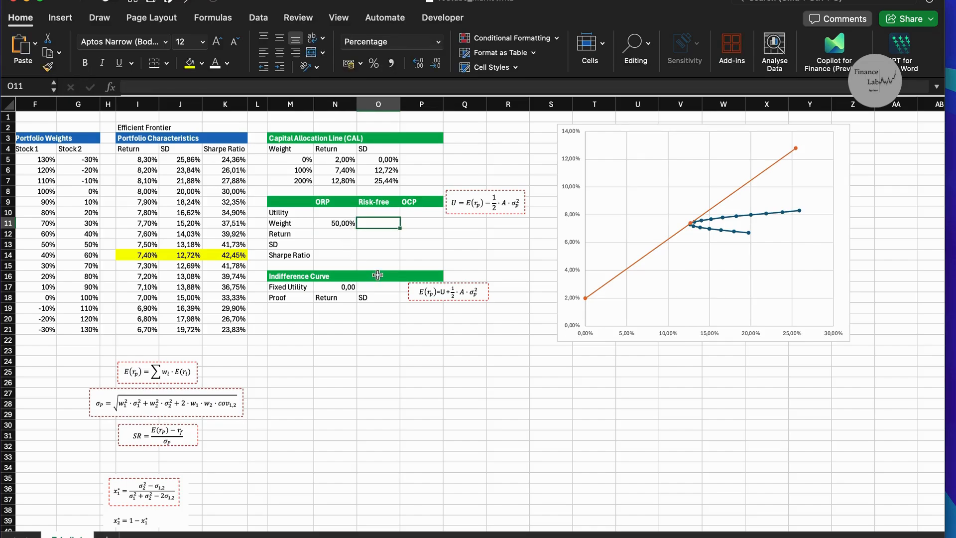
{"action": "type", "text": "50"}
{"action": "key", "text": "Return"}
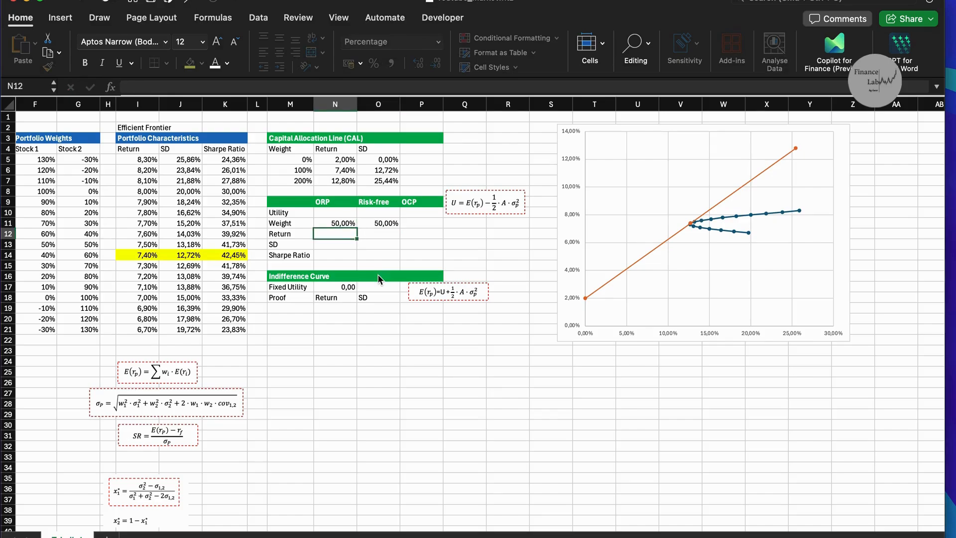
- Enter the OCP total weight formula =SUM(N11:O11) in P11
{"action": "left_click", "coordinate": [415, 223]}
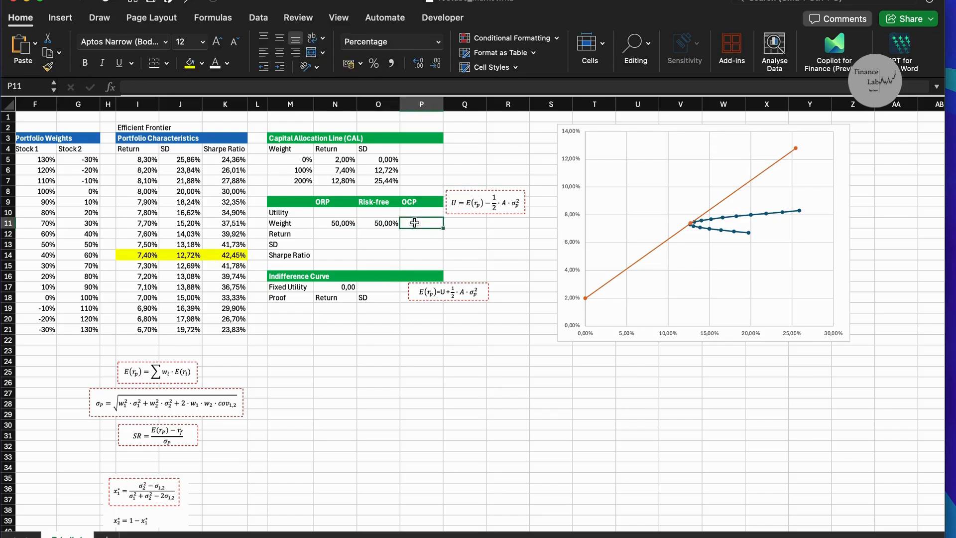
{"action": "type", "text": "=Sume"}
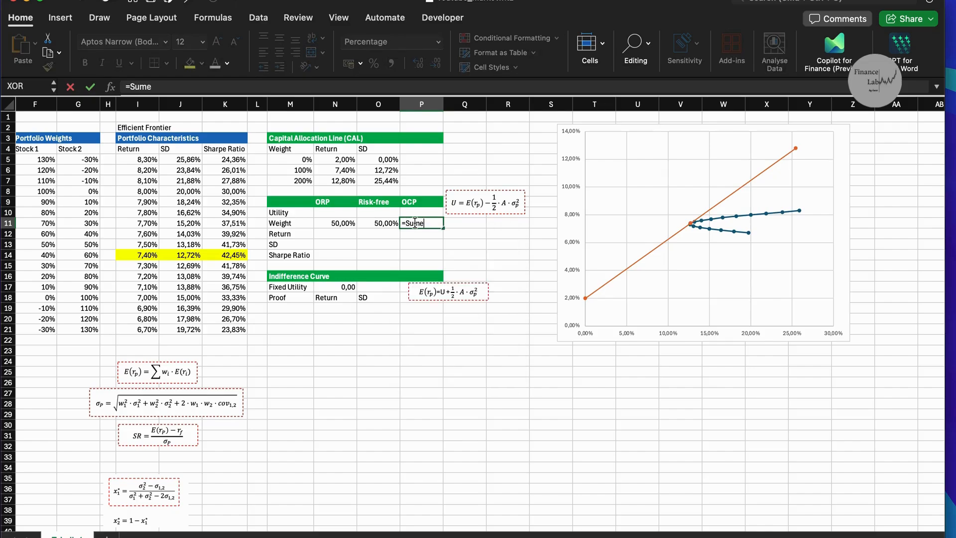
{"action": "key", "text": "BackSpace"}
{"action": "type", "text": "("}
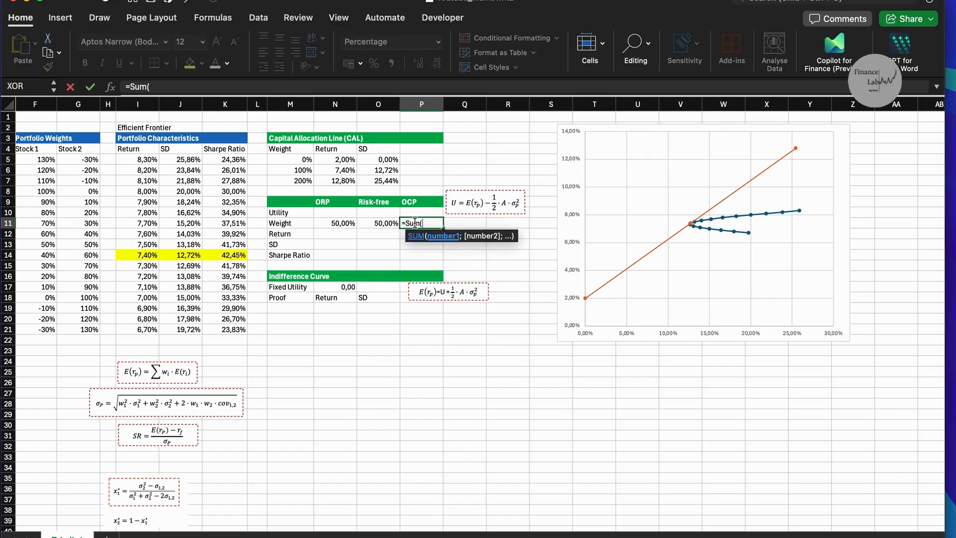
{"action": "left_click_drag", "start_coordinate": [343, 223], "coordinate": [379, 224]}
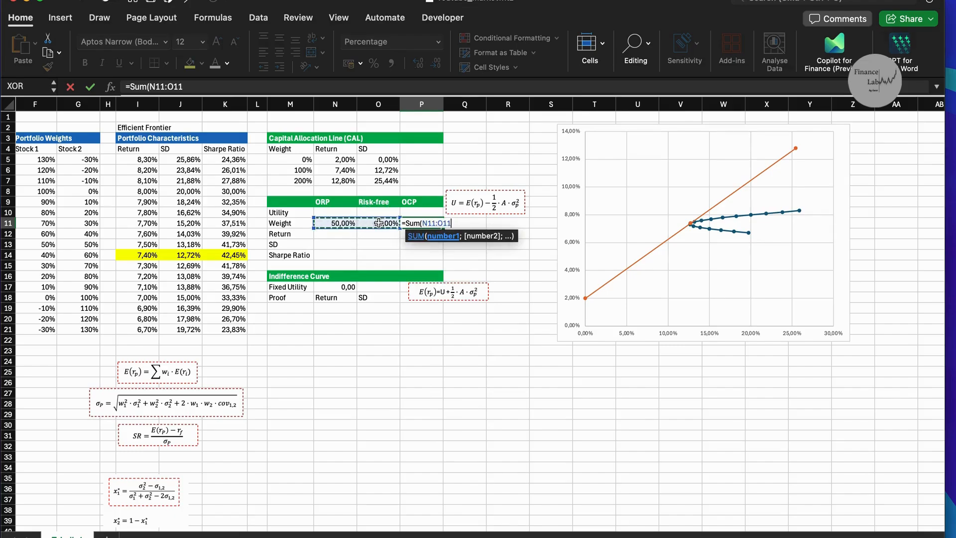
{"action": "type", "text": ")"}
{"action": "key", "text": "Return"}
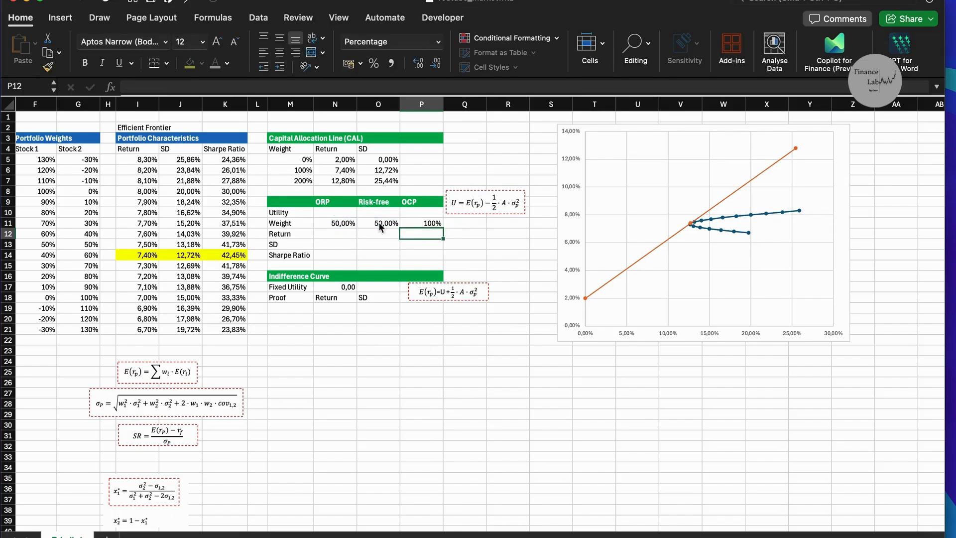
{"action": "key", "text": "Up"}
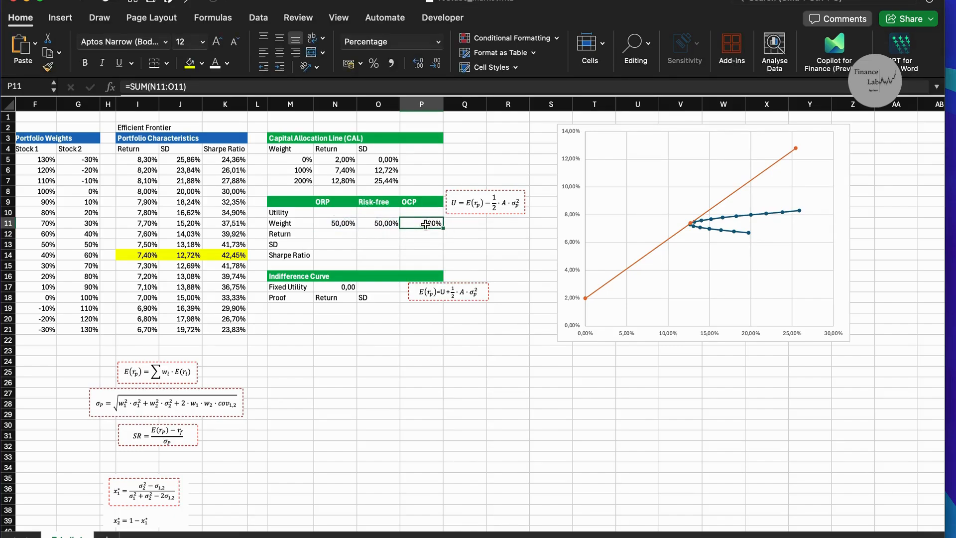
- Link the ORP return in N12 to =I14 and the ORP standard deviation in N13 to =J14
{"action": "left_click", "coordinate": [333, 235]}
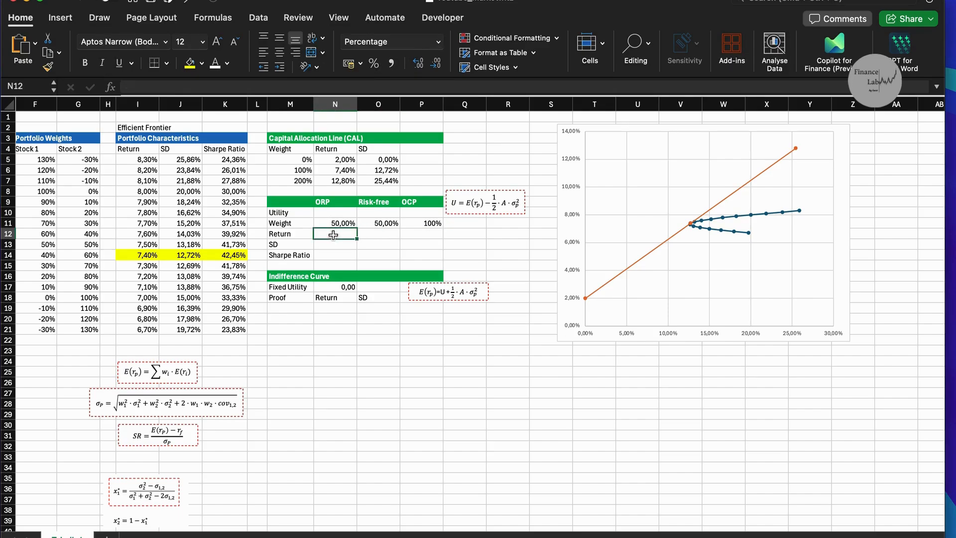
{"action": "type", "text": "="}
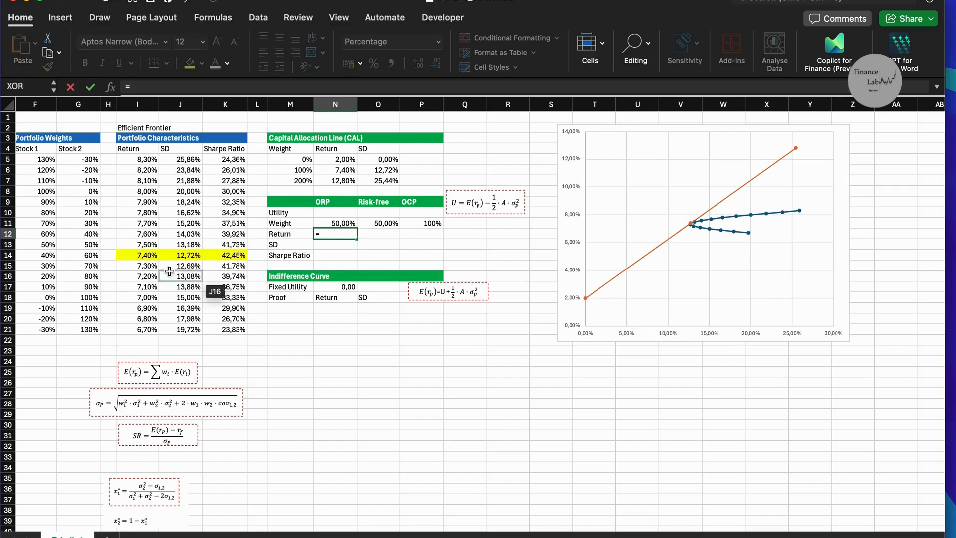
{"action": "left_click", "coordinate": [147, 255]}
{"action": "key", "text": "Return"}
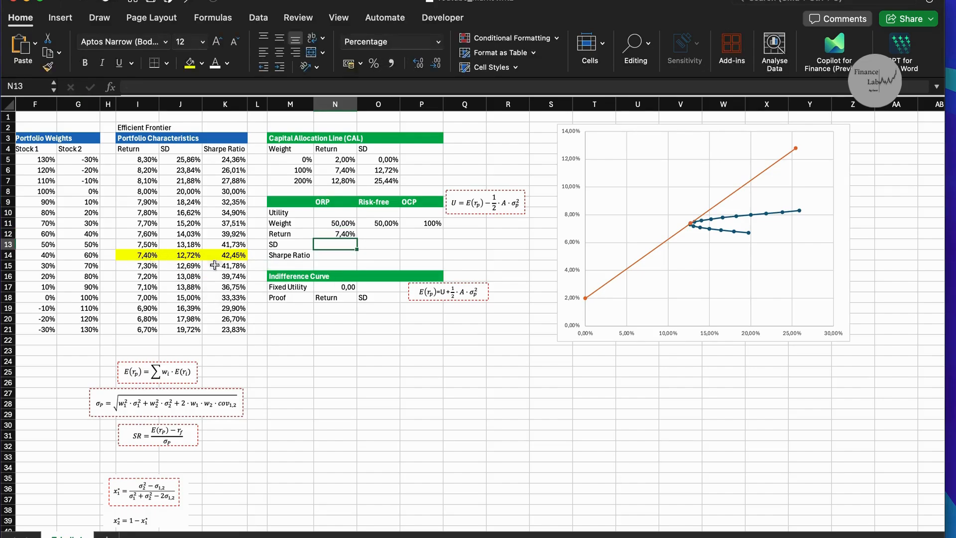
{"action": "double_click", "coordinate": [341, 243]}
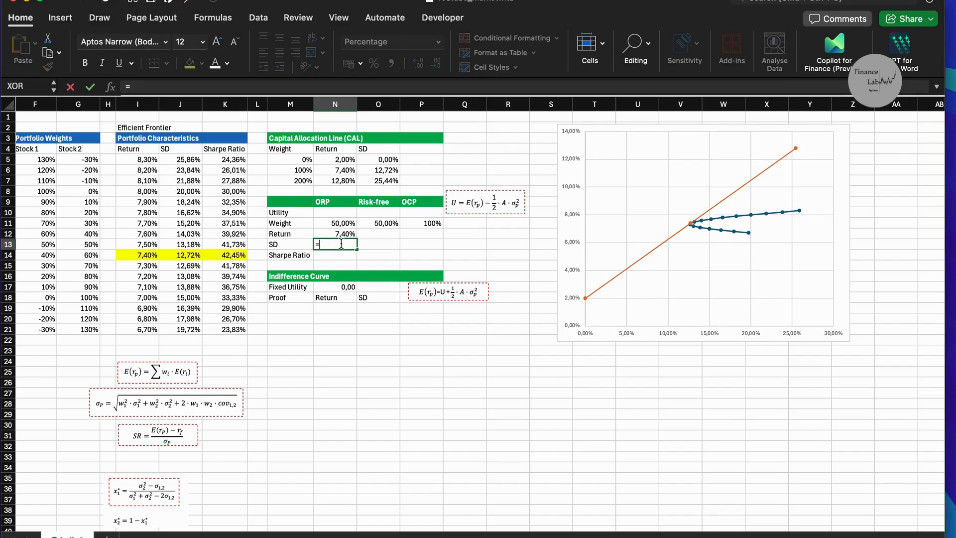
{"action": "type", "text": "="}
{"action": "left_click", "coordinate": [186, 256]}
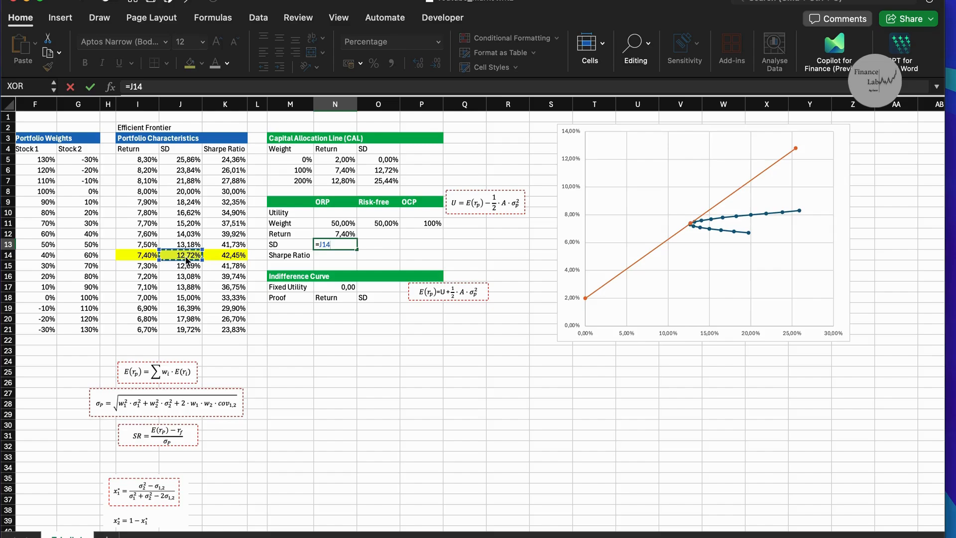
{"action": "key", "text": "Return"}
- Link the risk-free return in O12 to the Risk-Free Rate with =C8
{"action": "left_click", "coordinate": [385, 234]}
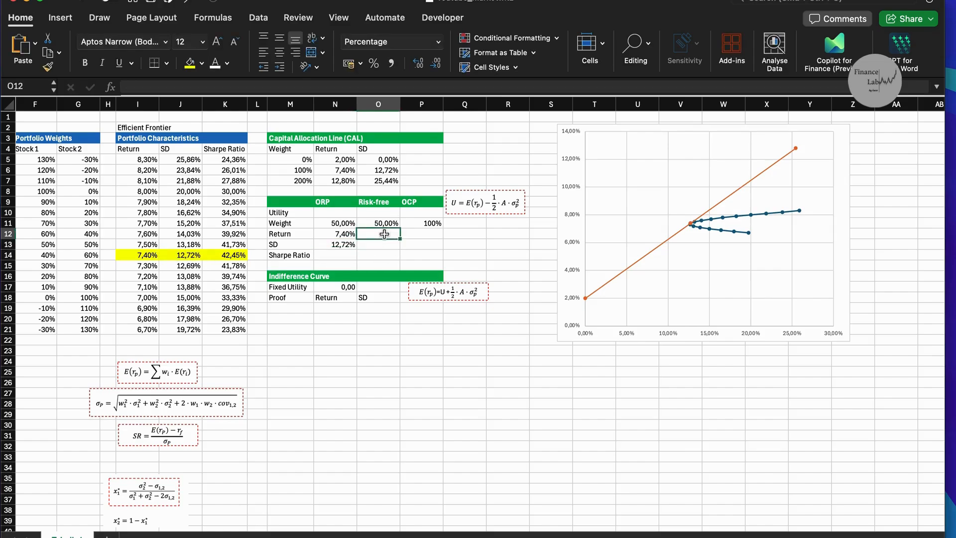
{"action": "type", "text": "="}
{"action": "scroll", "coordinate": [278, 244], "scroll_direction": "left", "scroll_amount": 5}
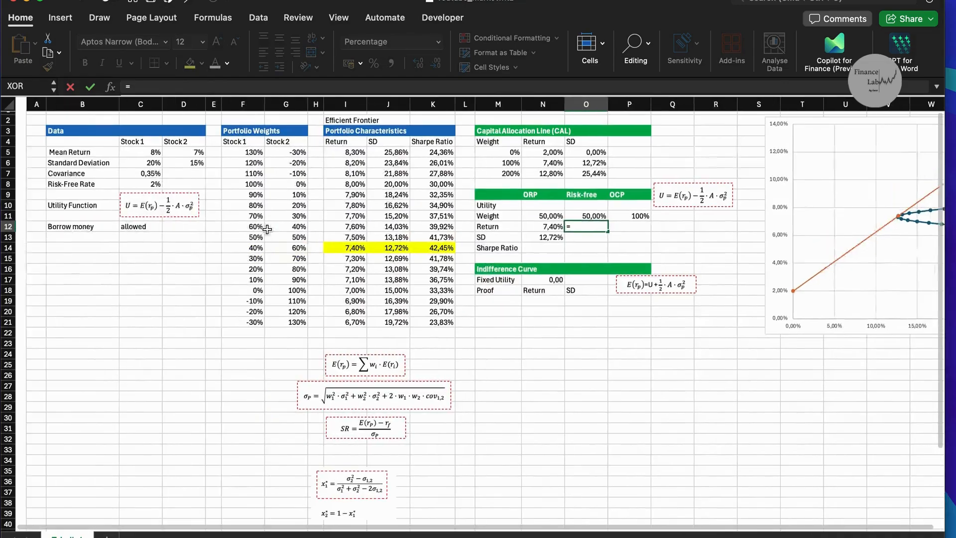
{"action": "left_click", "coordinate": [133, 183]}
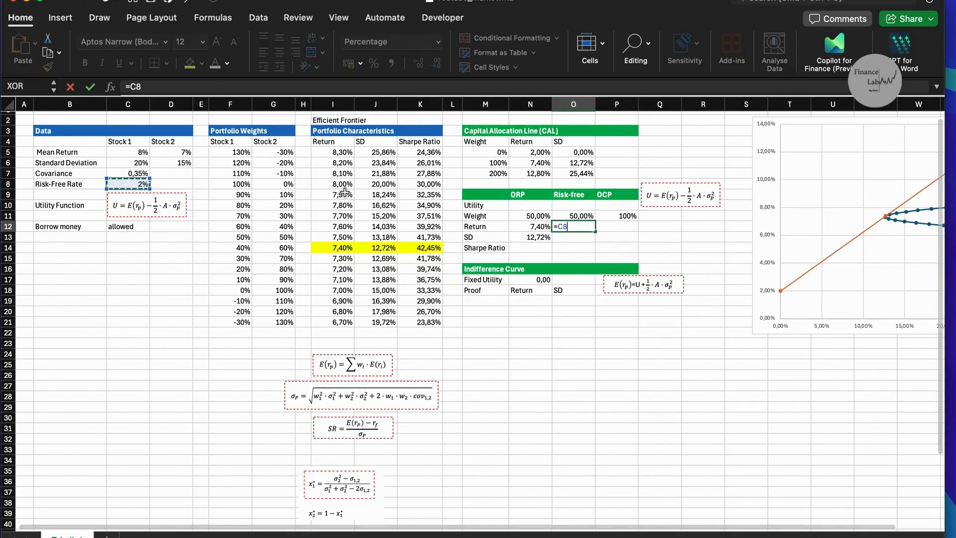
{"action": "scroll", "coordinate": [249, 189], "scroll_direction": "right", "scroll_amount": 1}
{"action": "key", "text": "Return"}
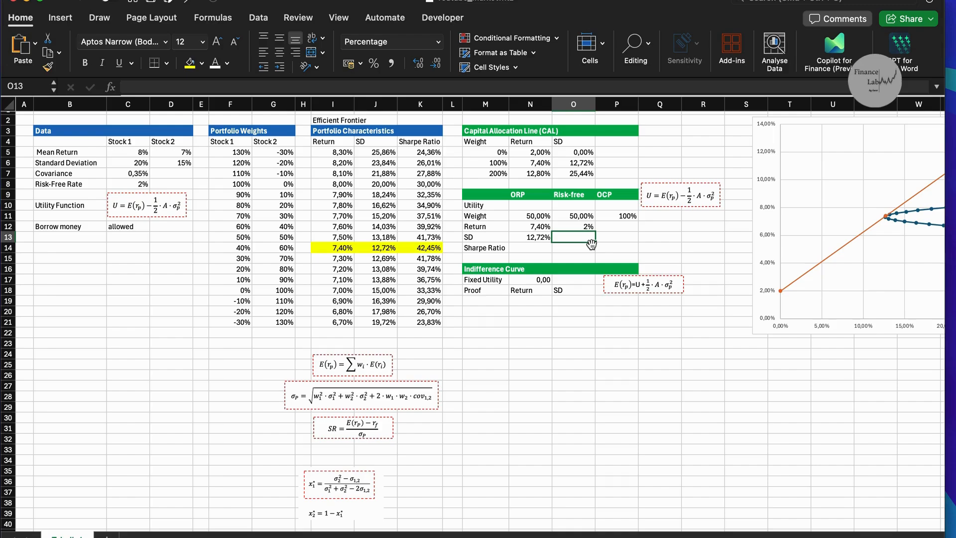
- Enter a risk-free standard deviation of 0% in O13
{"action": "type", "text": "0"}
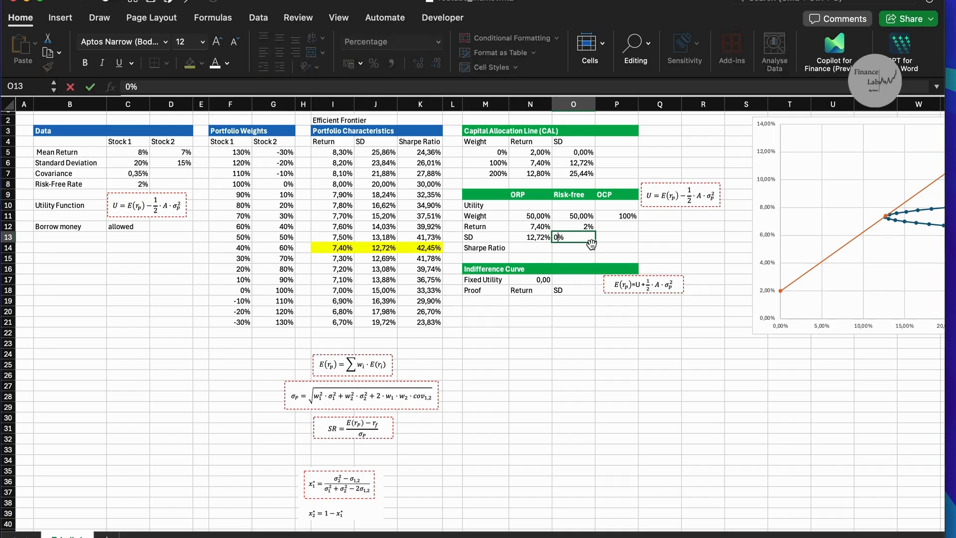
{"action": "type", "text": "%"}
{"action": "key", "text": "Return"}
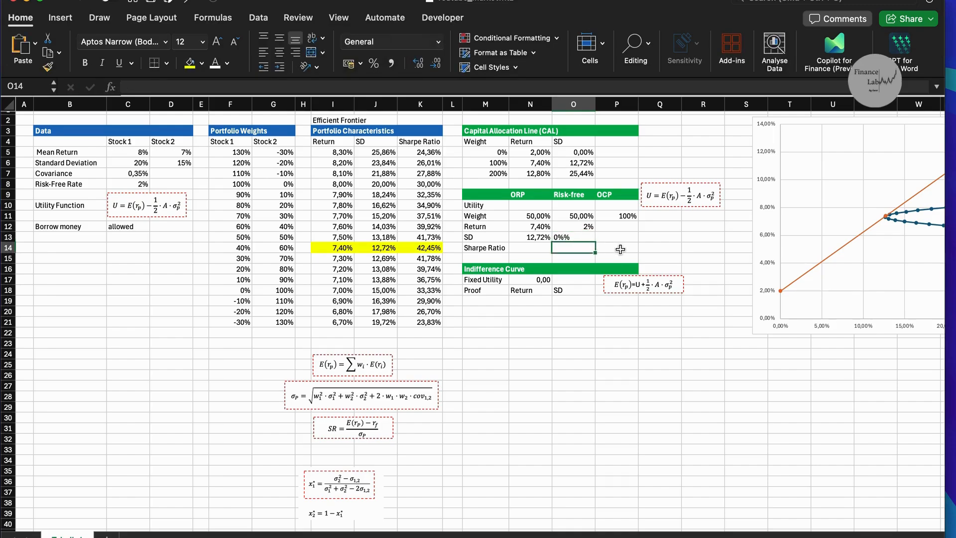
{"action": "left_click_drag", "start_coordinate": [579, 243], "coordinate": [572, 240]}
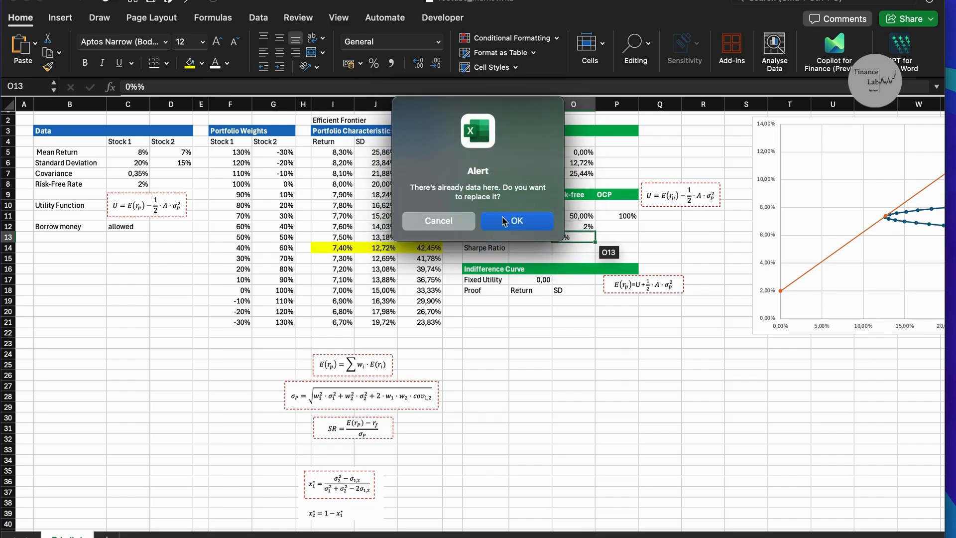
{"action": "left_click", "coordinate": [504, 220]}
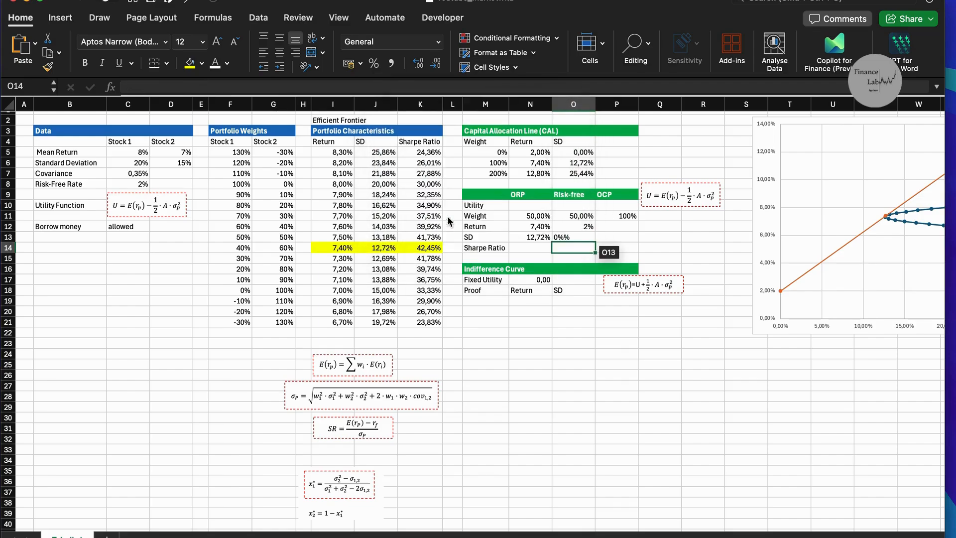
{"action": "left_click", "coordinate": [573, 240]}
{"action": "left_click", "coordinate": [164, 85]}
{"action": "key", "text": "BackSpace"}
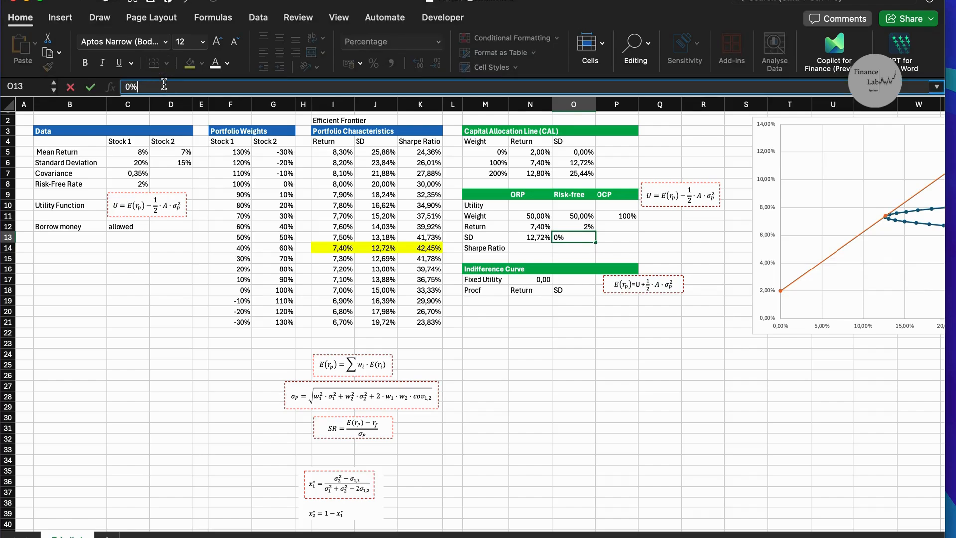
{"action": "key", "text": "Return"}
- Calculate the OCP return in P12 with the weighted formula =N11*N12+O11*O12
{"action": "scroll", "coordinate": [537, 237], "scroll_direction": "right", "scroll_amount": 3}
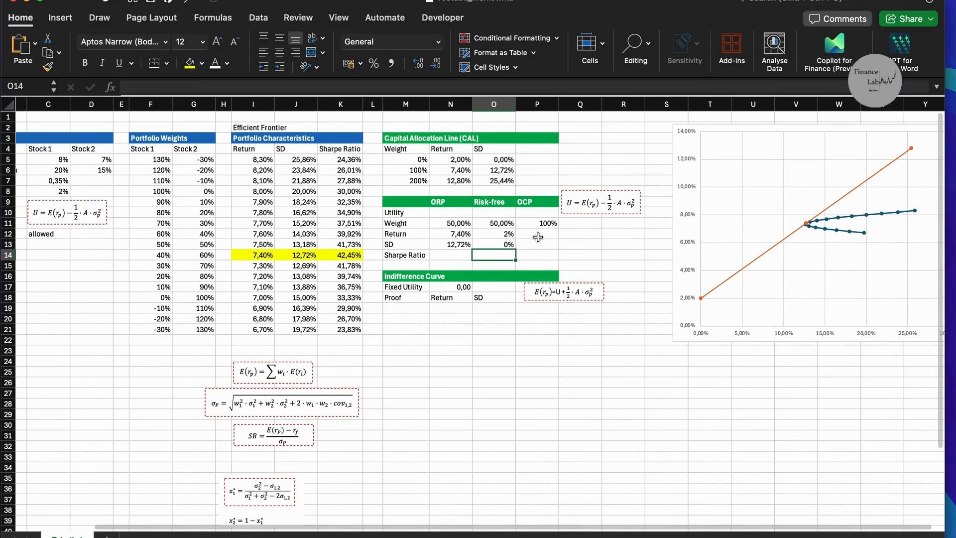
{"action": "left_click", "coordinate": [537, 237]}
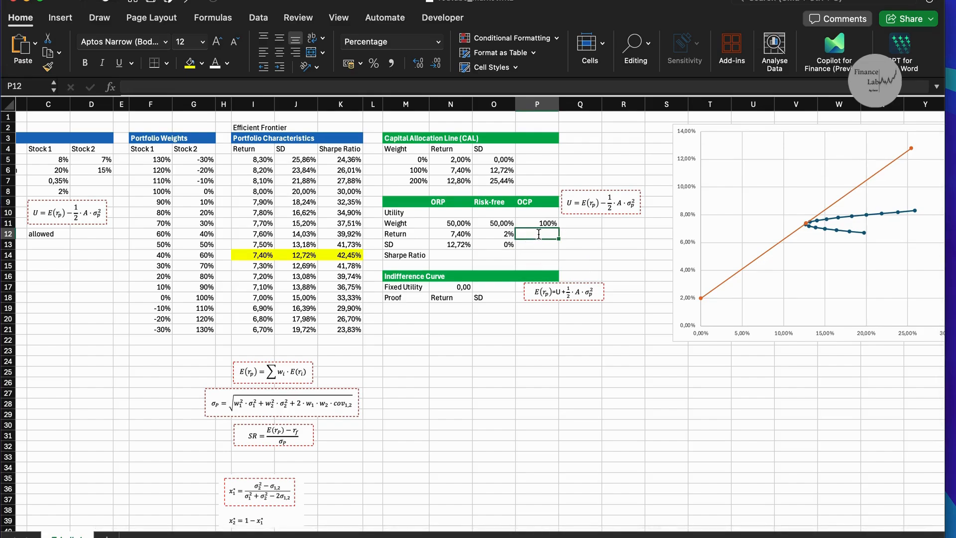
{"action": "type", "text": "="}
{"action": "left_click", "coordinate": [457, 223]}
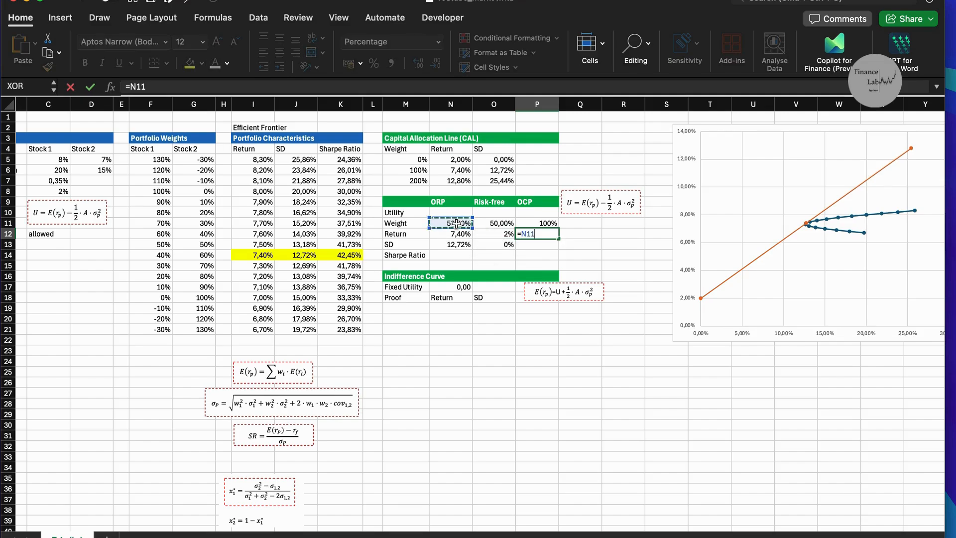
{"action": "type", "text": "*"}
{"action": "left_click", "coordinate": [444, 235]}
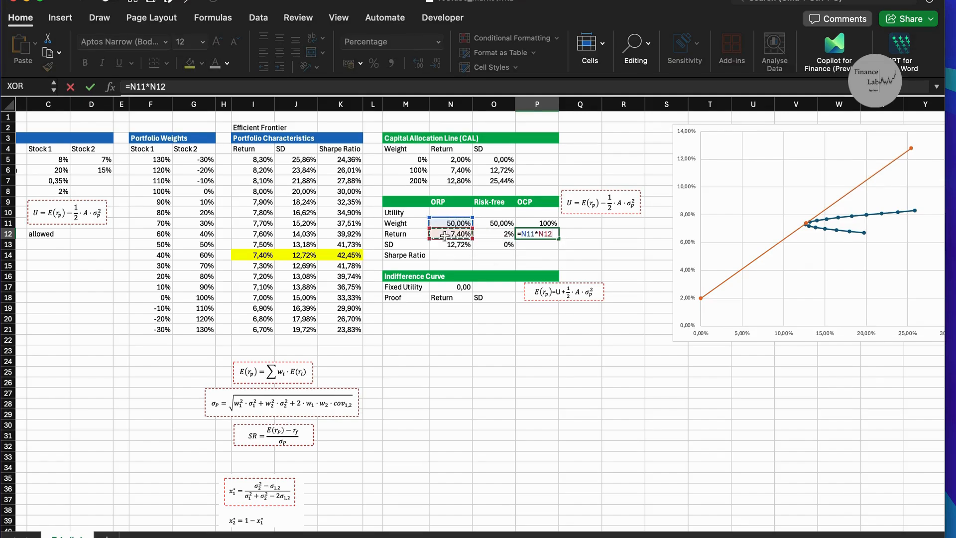
{"action": "type", "text": "+"}
{"action": "left_click", "coordinate": [489, 225]}
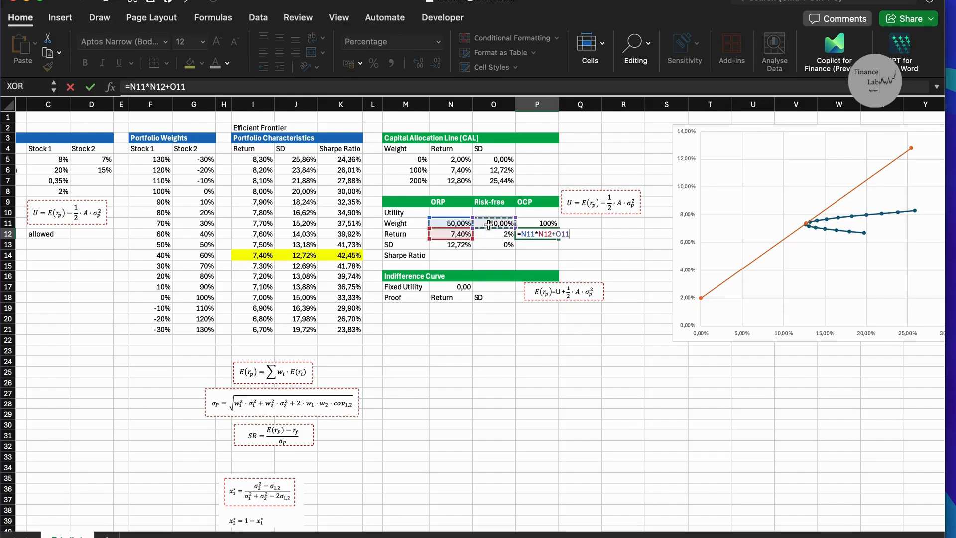
{"action": "type", "text": "*"}
{"action": "left_click", "coordinate": [490, 235]}
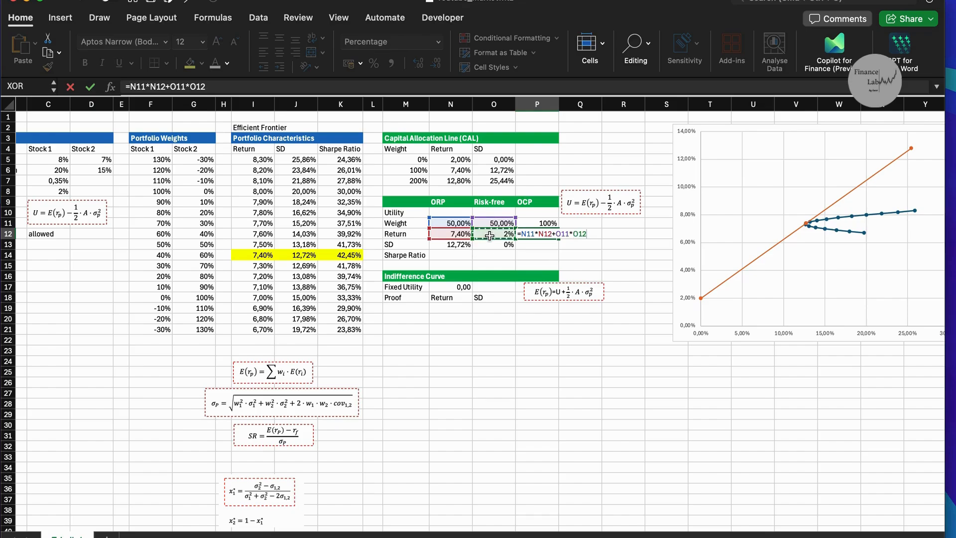
{"action": "key", "text": "Return"}
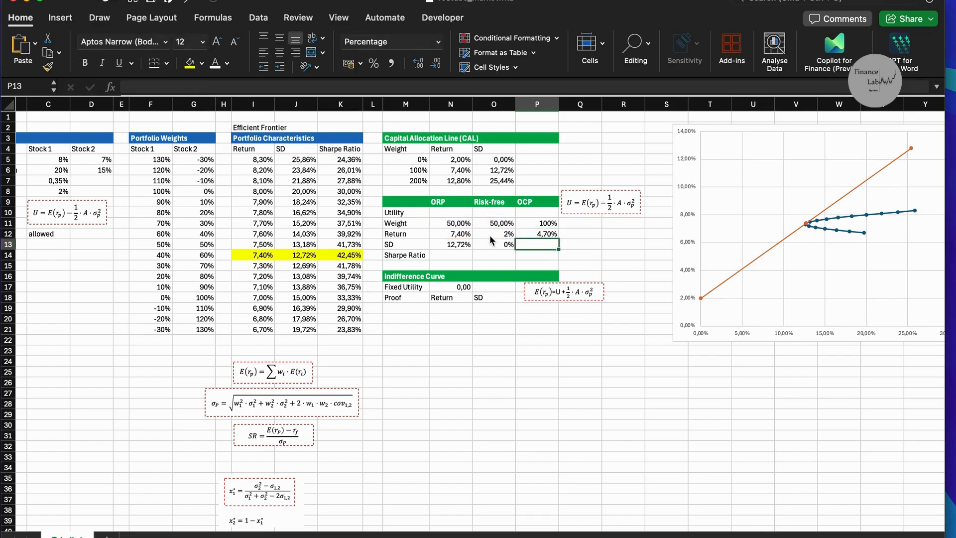
- Calculate the OCP standard deviation in P13 with the formula =N11*N13
{"action": "left_click", "coordinate": [533, 234]}
{"action": "left_click", "coordinate": [532, 249]}
{"action": "type", "text": "="}
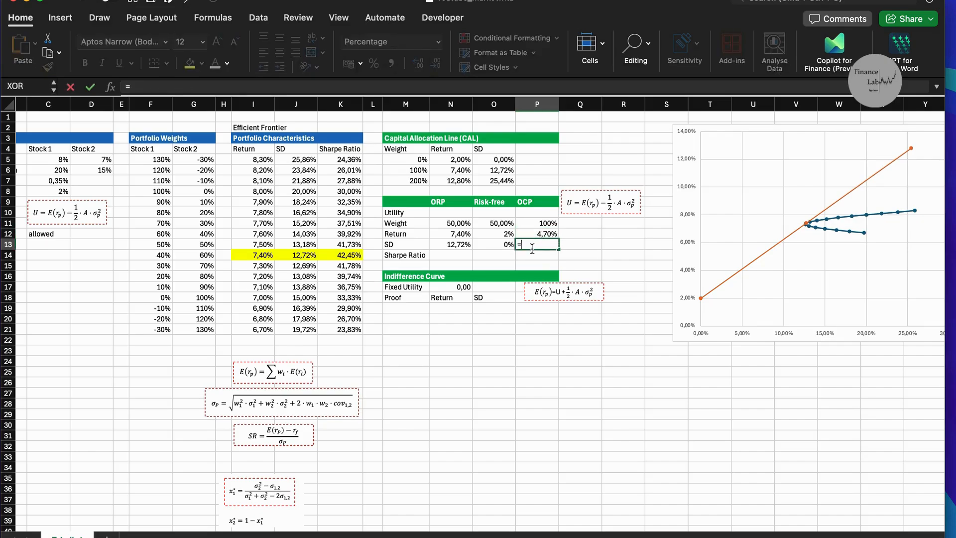
{"action": "left_click", "coordinate": [457, 223]}
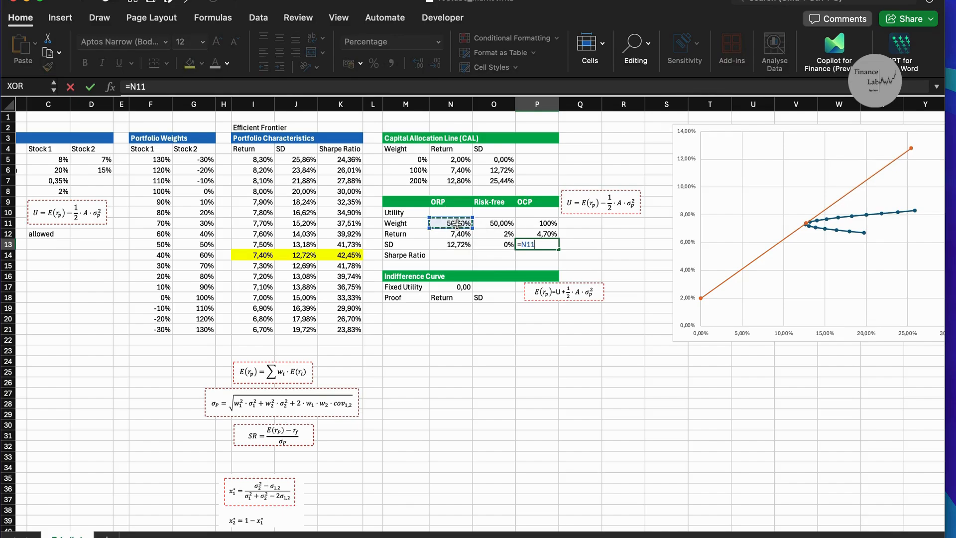
{"action": "type", "text": "*"}
{"action": "left_click", "coordinate": [454, 244]}
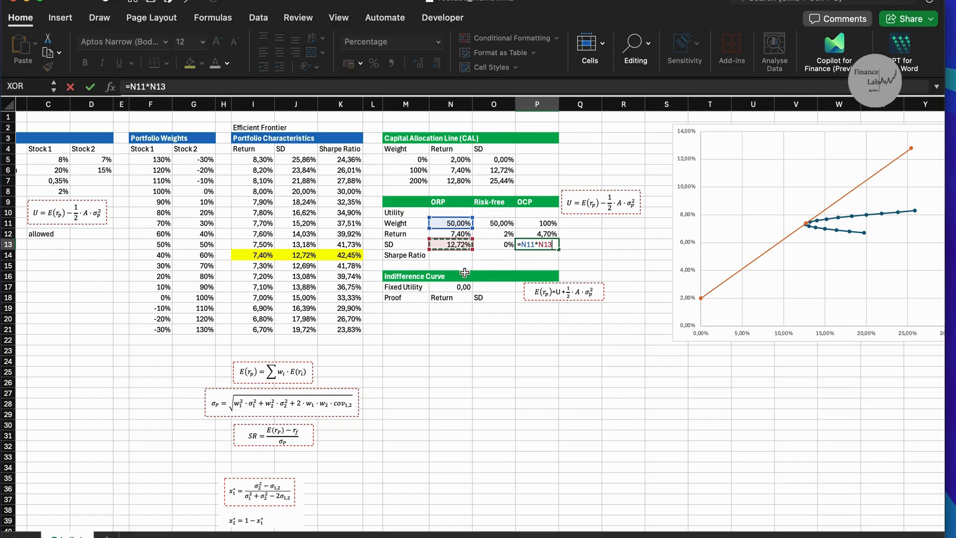
{"action": "key", "text": "Return"}
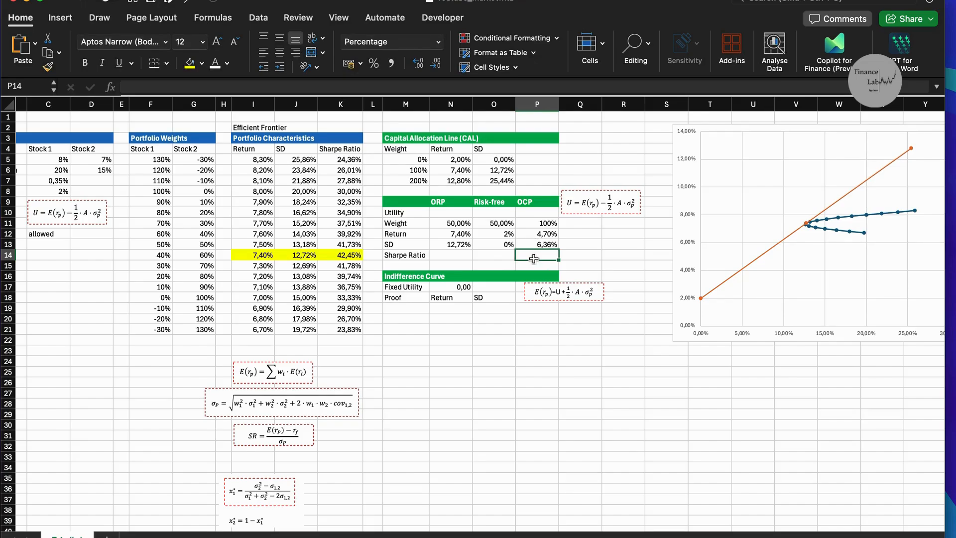
- Calculate the OCP Sharpe Ratio in P14 with =(P12-O12)/P13 and compare it with the highlighted Sharpe Ratio in K14
{"action": "type", "text": "="}
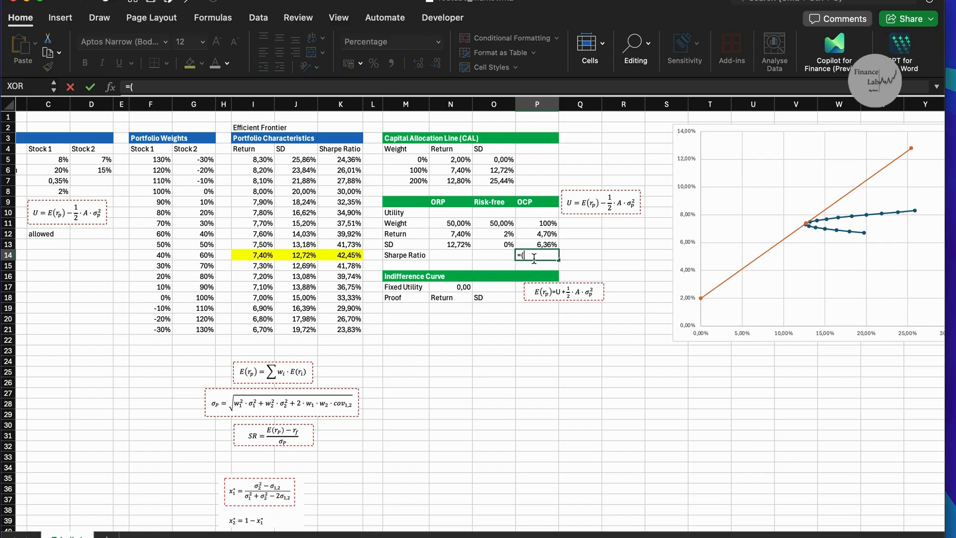
{"action": "type", "text": "("}
{"action": "left_click", "coordinate": [537, 235]}
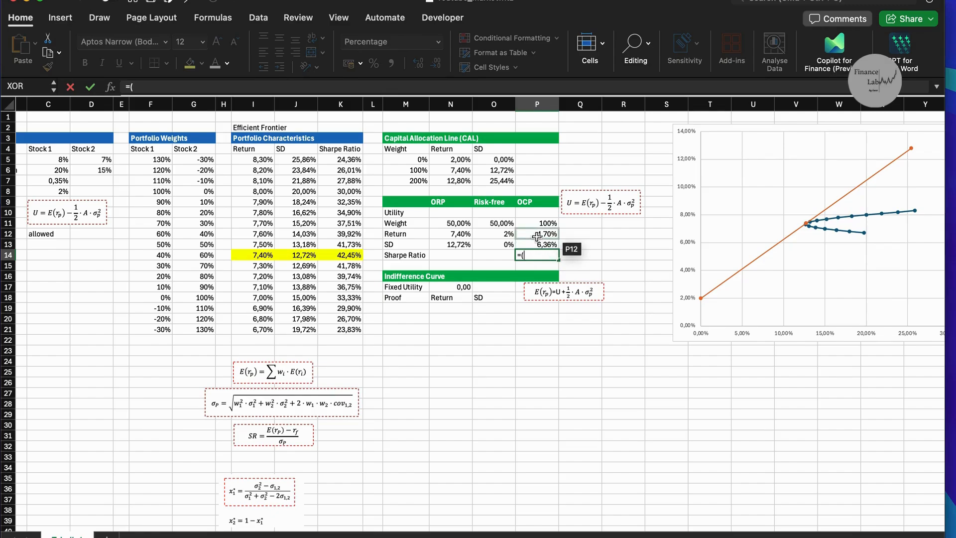
{"action": "type", "text": "-"}
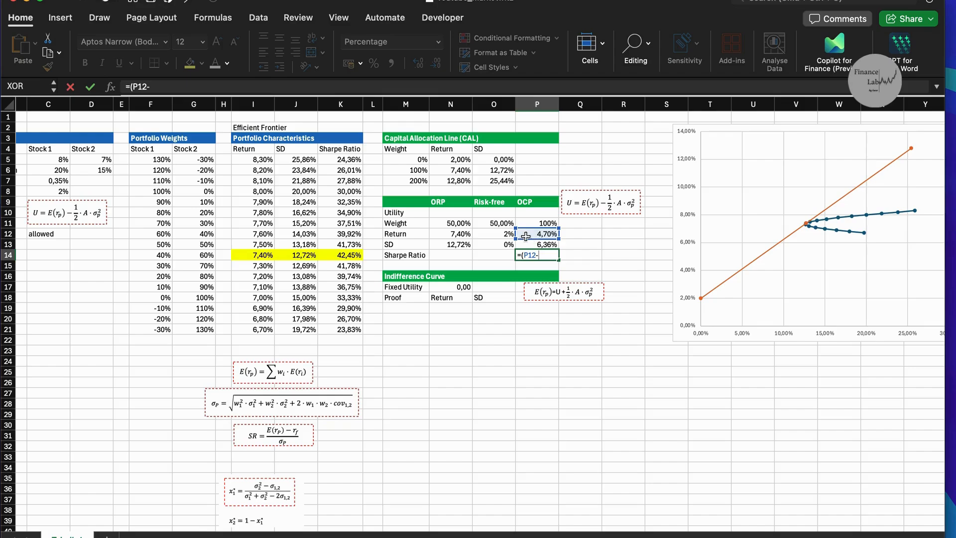
{"action": "left_click", "coordinate": [496, 233]}
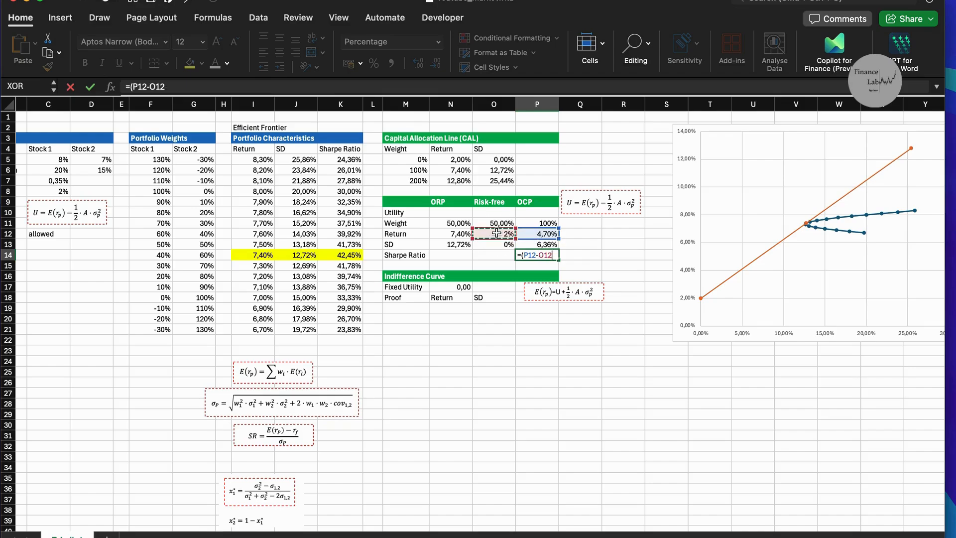
{"action": "type", "text": ")/"}
{"action": "left_click", "coordinate": [543, 244]}
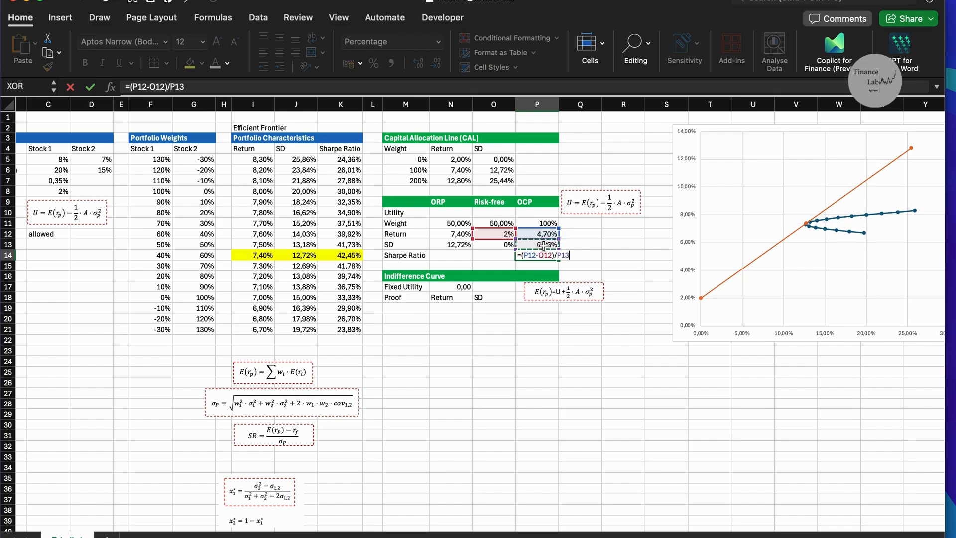
{"action": "key", "text": "Return"}
{"action": "left_click", "coordinate": [539, 255]}
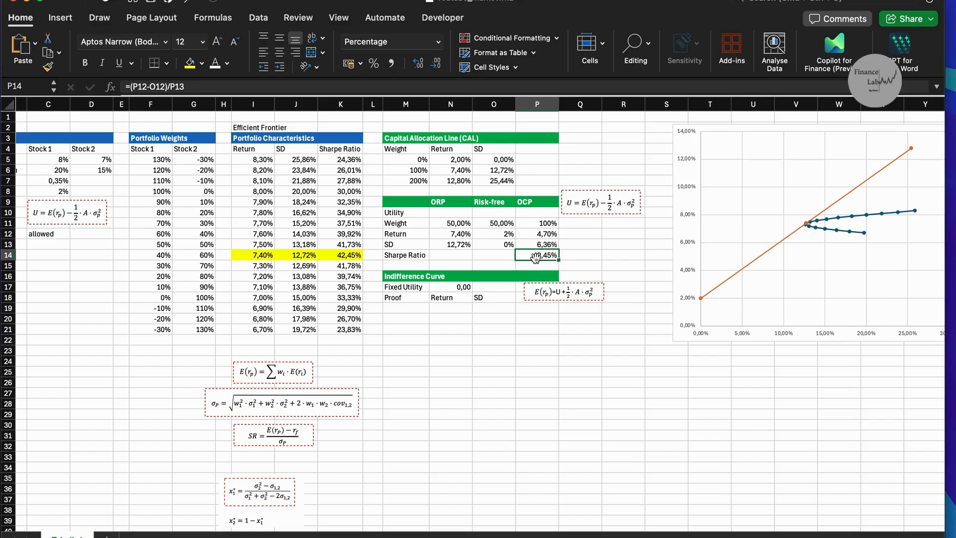
{"action": "left_click", "coordinate": [344, 256]}
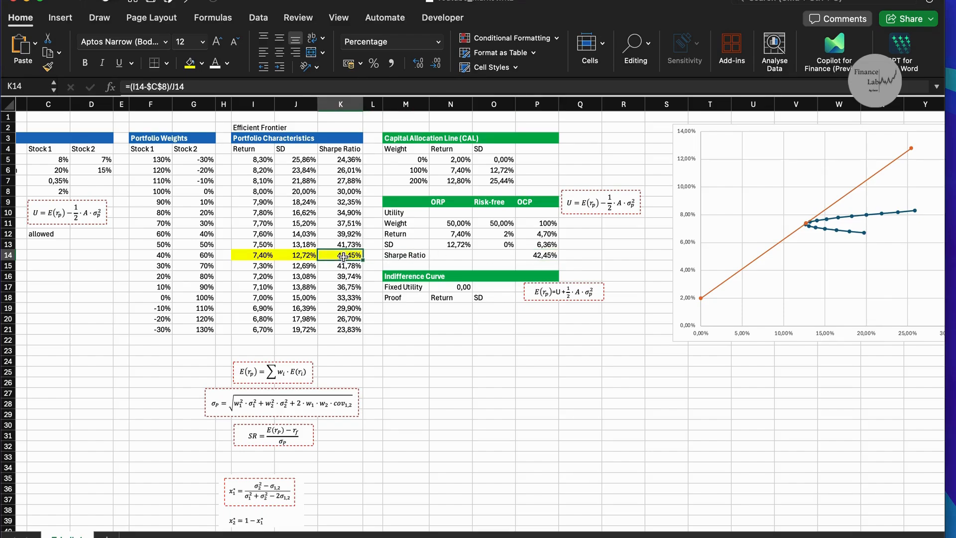
- Calculate the OCP utility in P10 with the formula =P12-0,5*3*P13^2, using a risk aversion of 3
{"action": "left_click", "coordinate": [533, 214]}
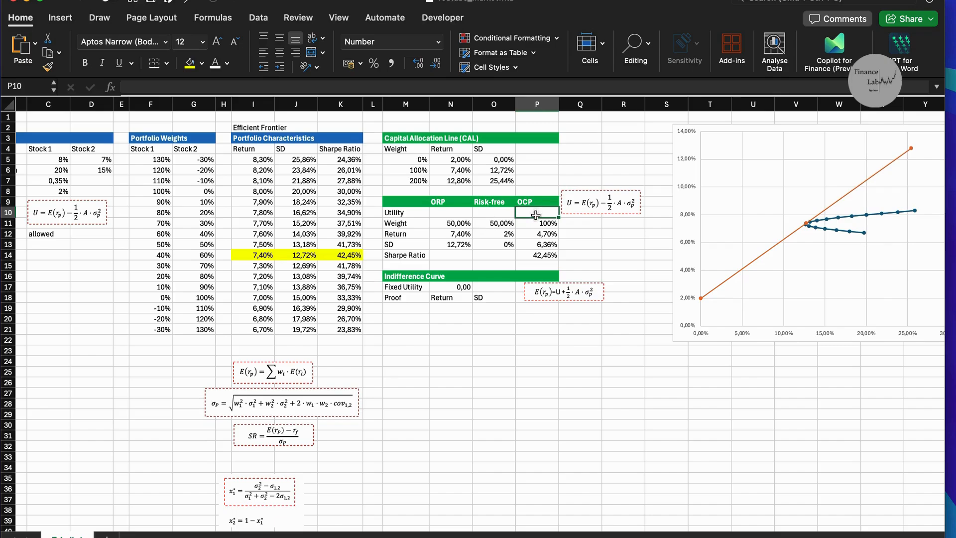
{"action": "type", "text": "="}
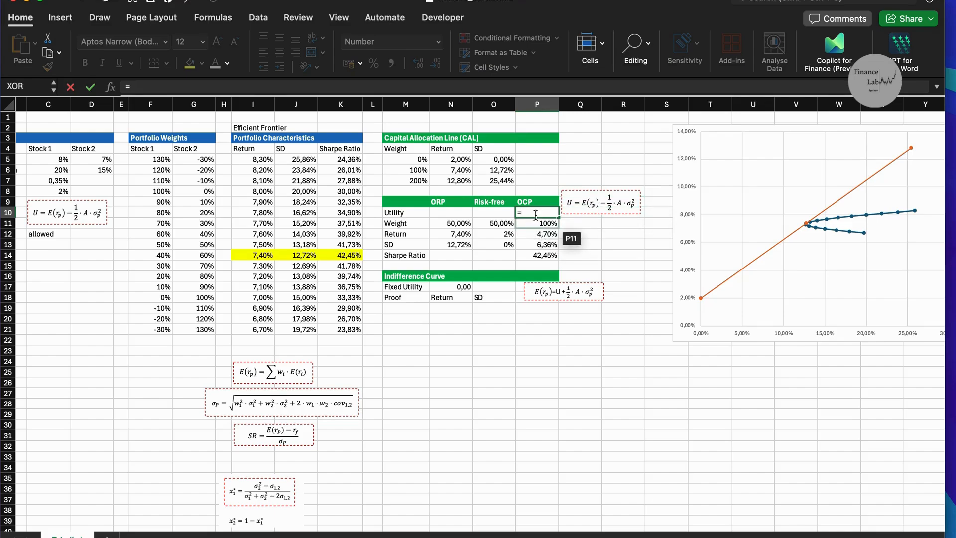
{"action": "left_click", "coordinate": [535, 235]}
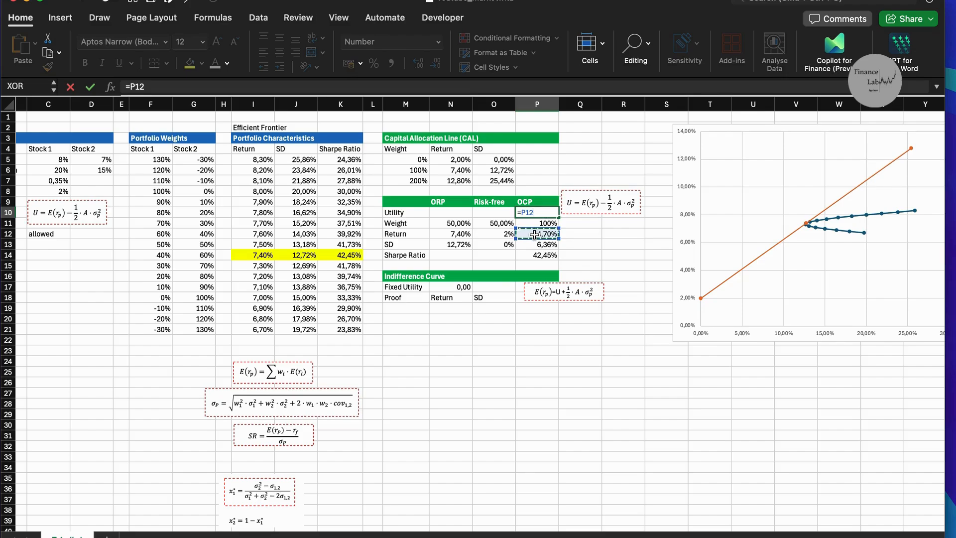
{"action": "type", "text": "-0,5*3"}
{"action": "type", "text": "*"}
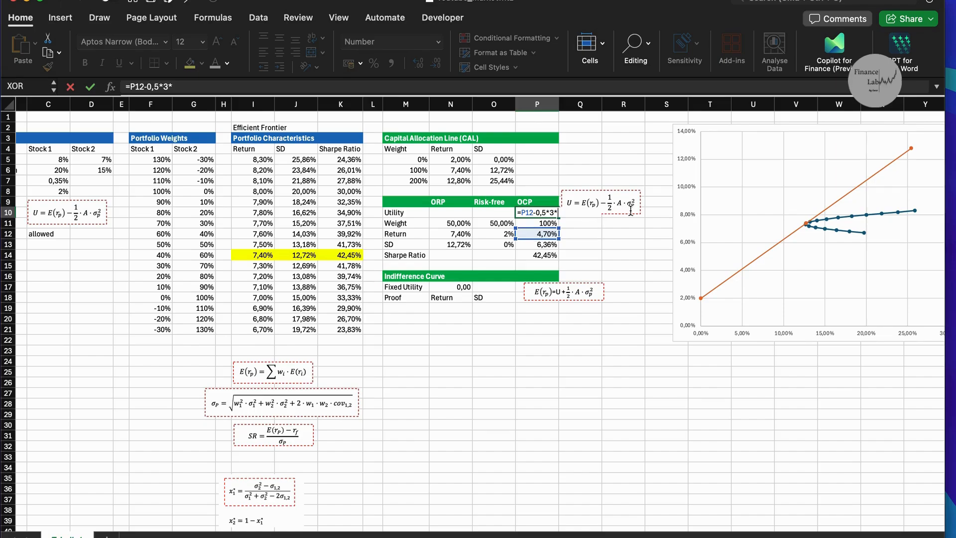
{"action": "left_click", "coordinate": [538, 246]}
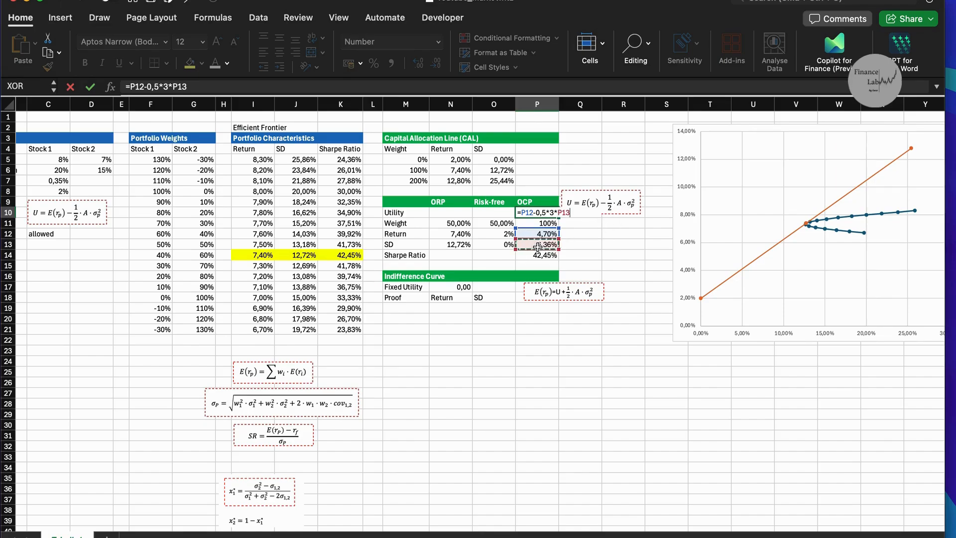
{"action": "type", "text": "^2"}
{"action": "key", "text": "Return"}
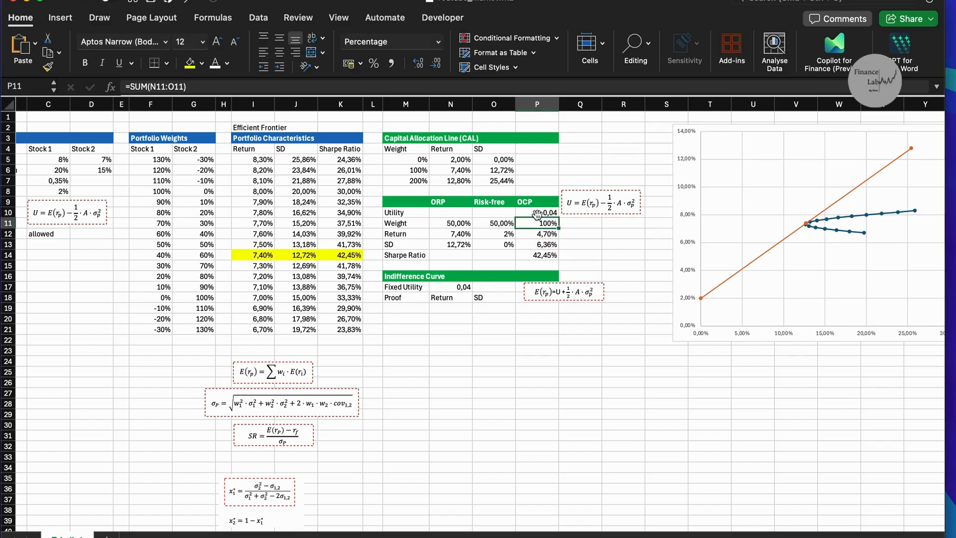
- Open Solver for the OCP utility cell P10, reset all its options and cell selections, and move the dialog clear of the table
{"action": "left_click", "coordinate": [534, 214]}
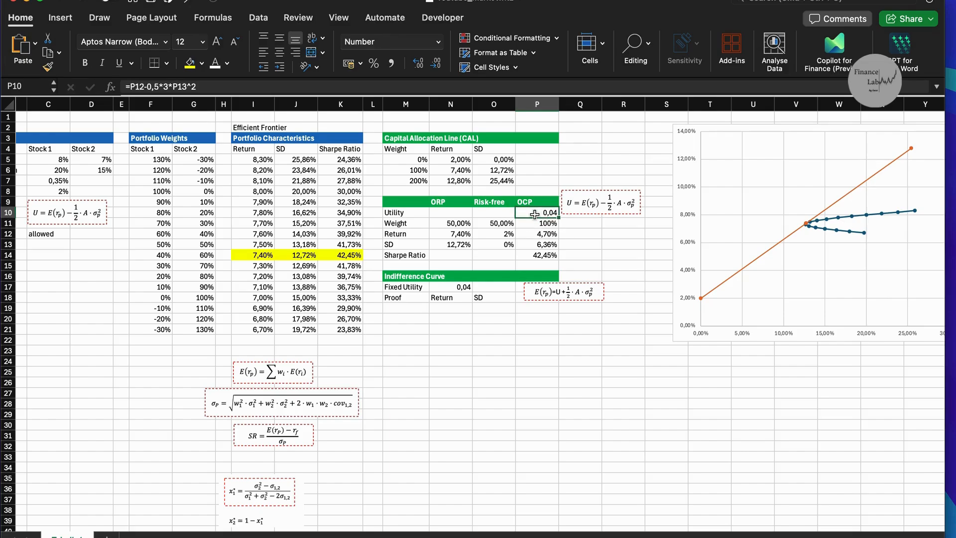
{"action": "left_click", "coordinate": [259, 18]}
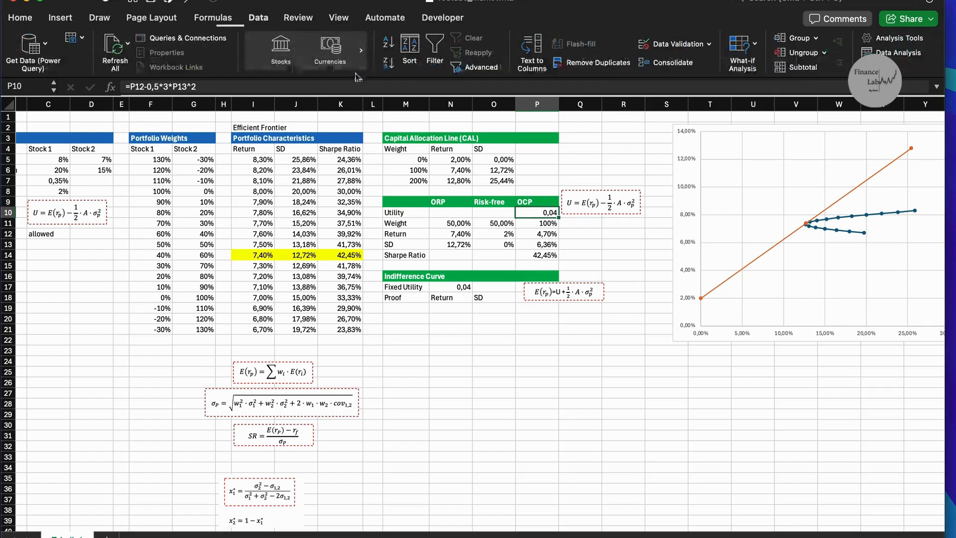
{"action": "left_click", "coordinate": [898, 66]}
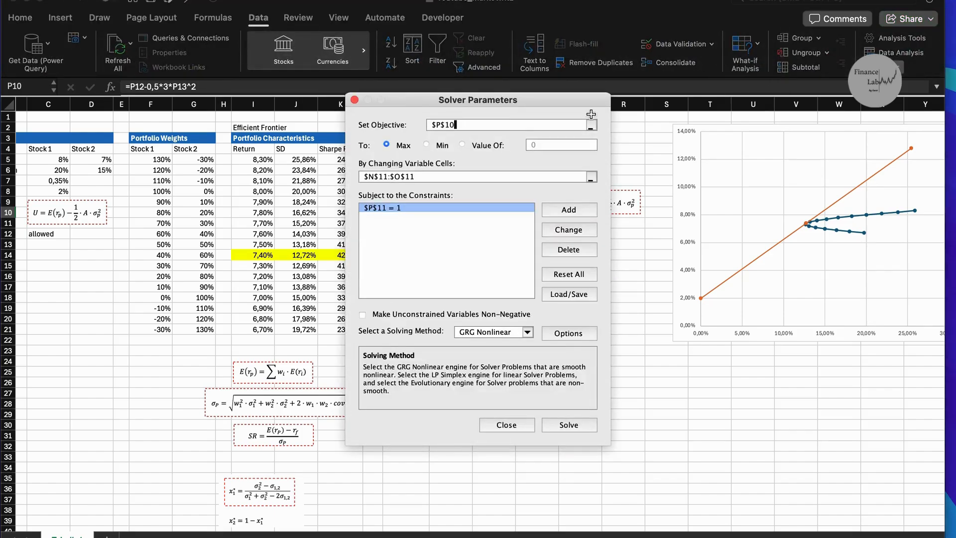
{"action": "left_click_drag", "start_coordinate": [393, 102], "coordinate": [597, 109]}
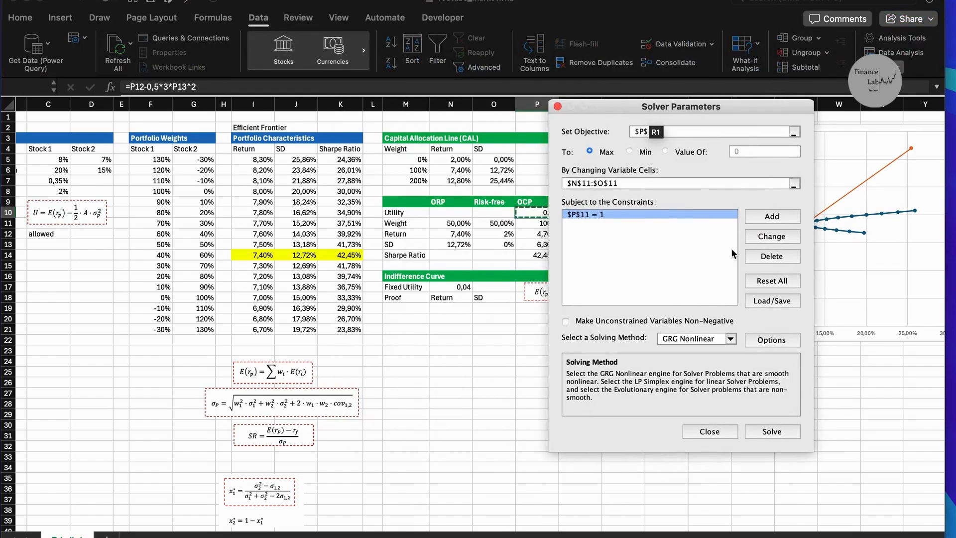
{"action": "left_click", "coordinate": [770, 284]}
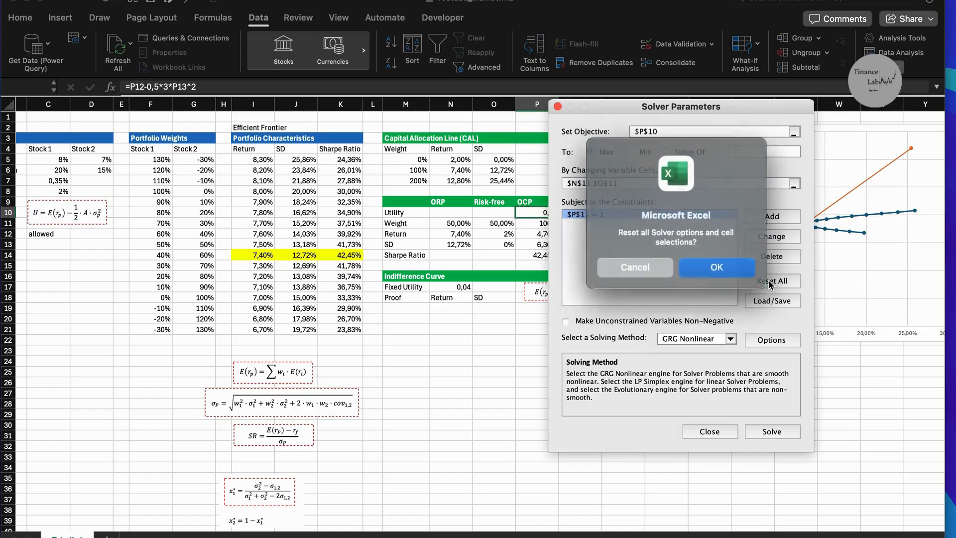
{"action": "left_click", "coordinate": [702, 266]}
{"action": "left_click_drag", "start_coordinate": [598, 107], "coordinate": [685, 107]}
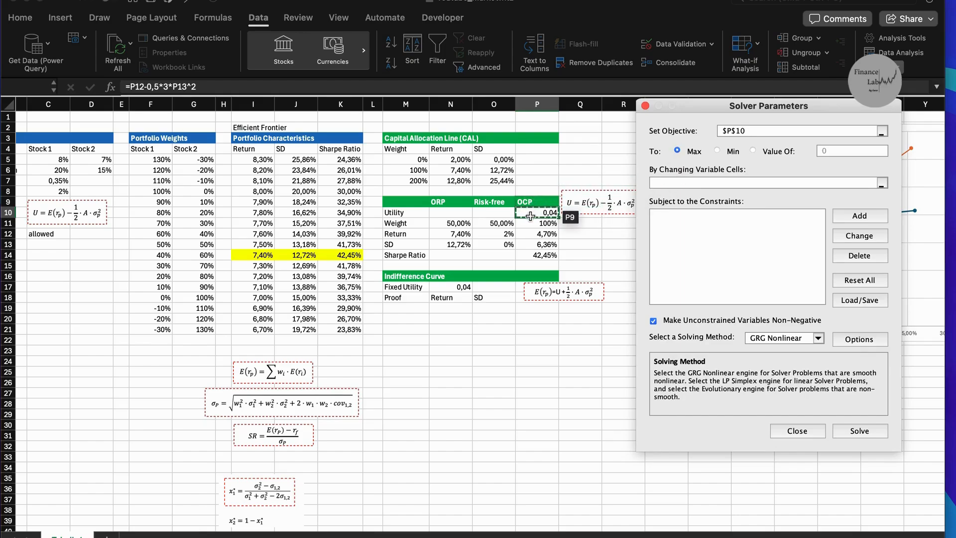
- Set the Solver's changing variable cells to N11:O11 and add the constraint that the OCP weight P11 equals 1
{"action": "left_click", "coordinate": [703, 182]}
{"action": "left_click_drag", "start_coordinate": [451, 227], "coordinate": [503, 227]}
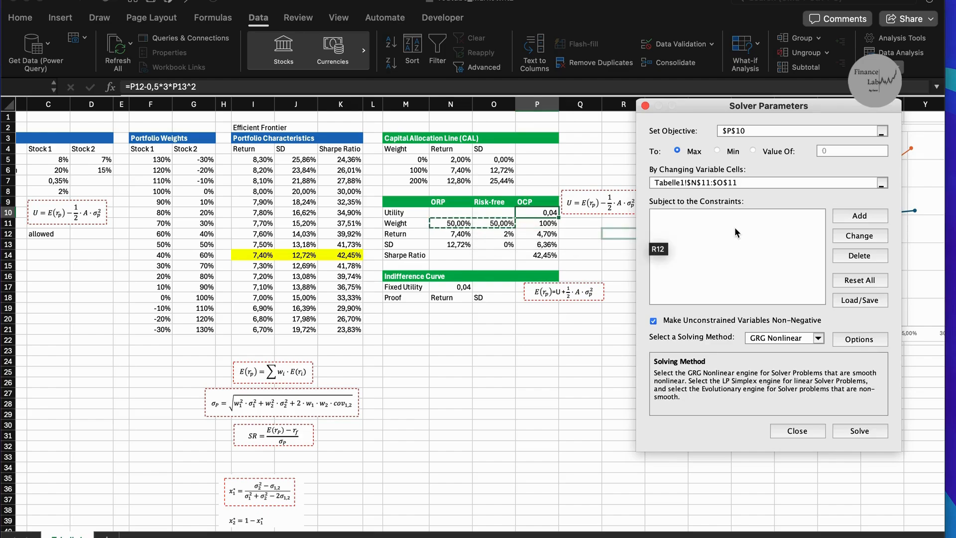
{"action": "left_click", "coordinate": [862, 216]}
{"action": "left_click_drag", "start_coordinate": [432, 239], "coordinate": [642, 276]}
{"action": "left_click", "coordinate": [521, 222]}
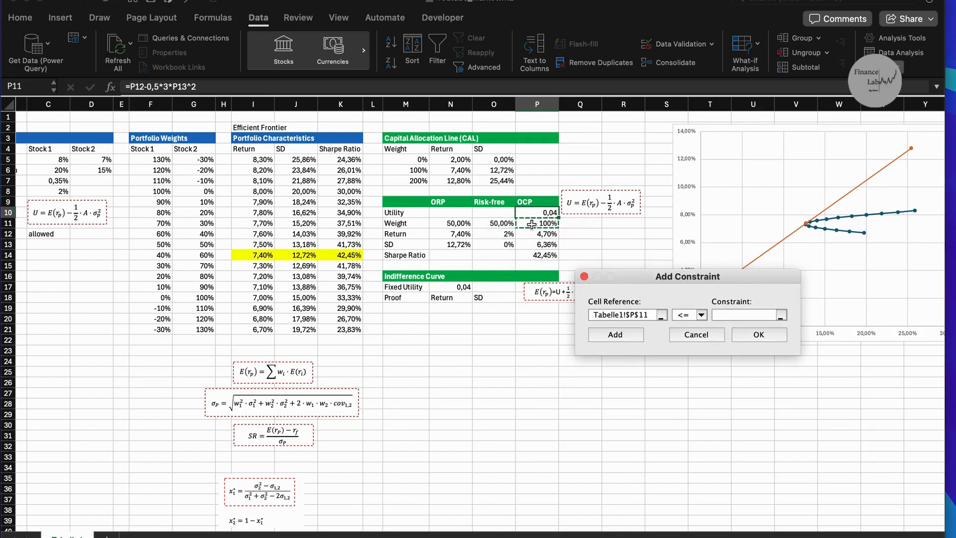
{"action": "left_click", "coordinate": [700, 315]}
{"action": "left_click", "coordinate": [692, 335]}
{"action": "type", "text": "1"}
{"action": "left_click", "coordinate": [758, 334]}
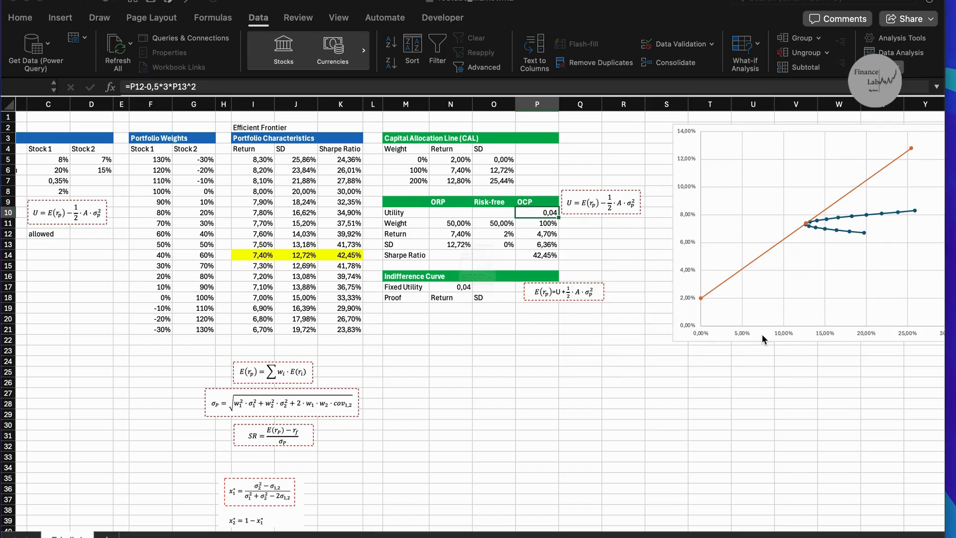
- Allow negative values for unconstrained variables, solve for the maximum utility, and keep the Solver solution
{"action": "left_click", "coordinate": [363, 315]}
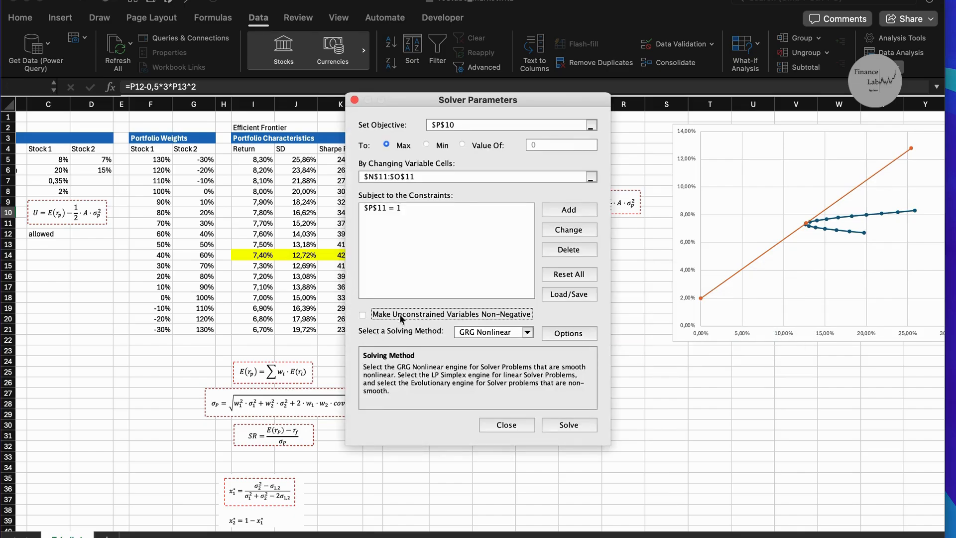
{"action": "left_click", "coordinate": [561, 427]}
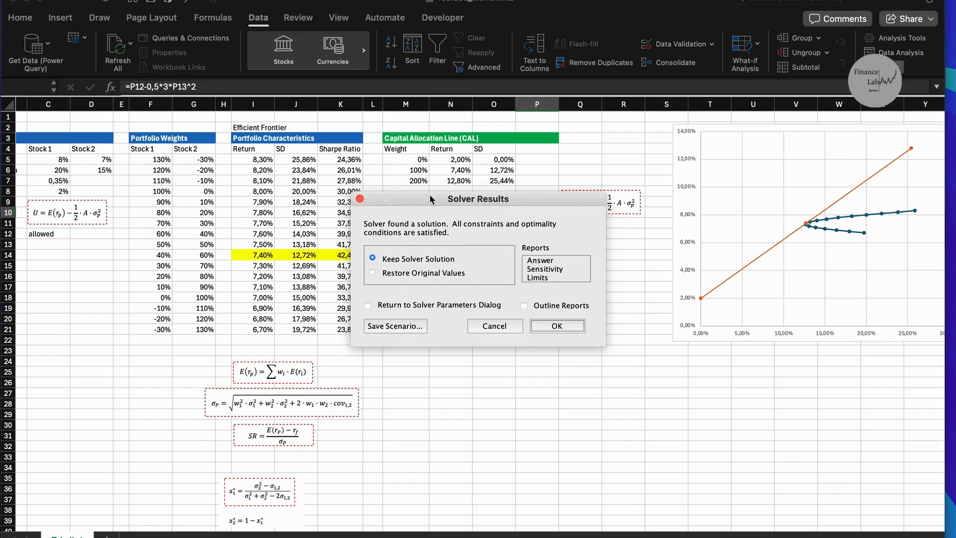
{"action": "left_click_drag", "start_coordinate": [431, 200], "coordinate": [432, 305]}
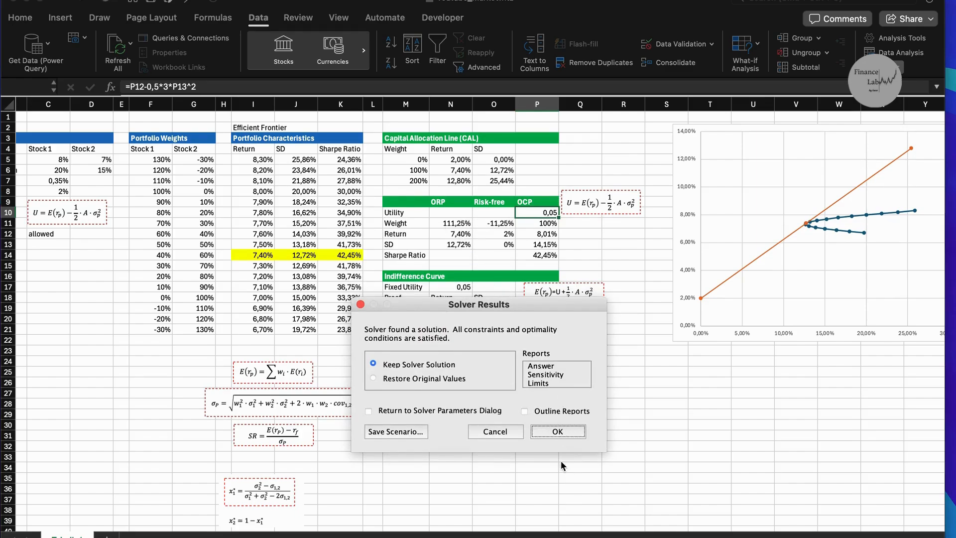
{"action": "left_click", "coordinate": [553, 433]}
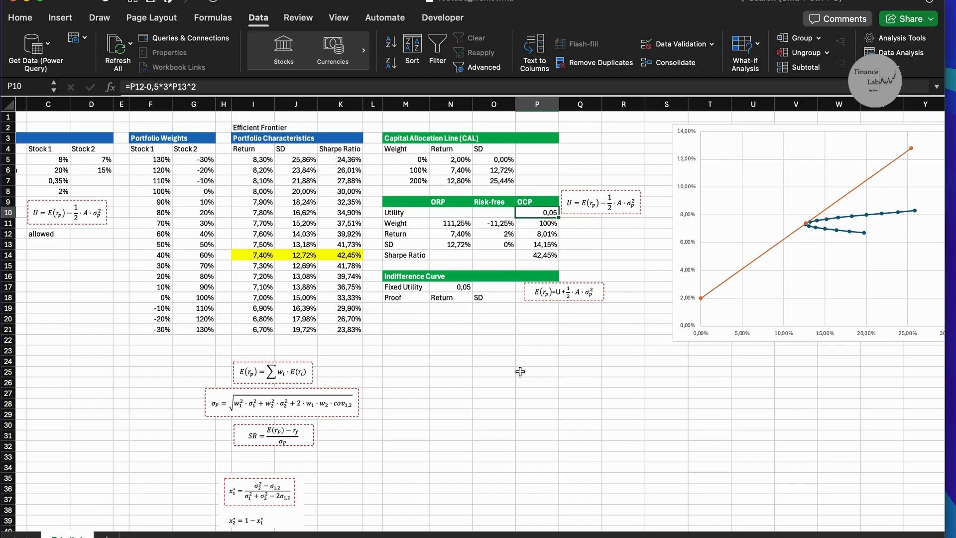
- Add a new data series named OCP to the efficient frontier and CAL chart
{"action": "scroll", "coordinate": [535, 387], "scroll_direction": "right", "scroll_amount": 3}
{"action": "scroll", "coordinate": [534, 387], "scroll_direction": "right", "scroll_amount": 1}
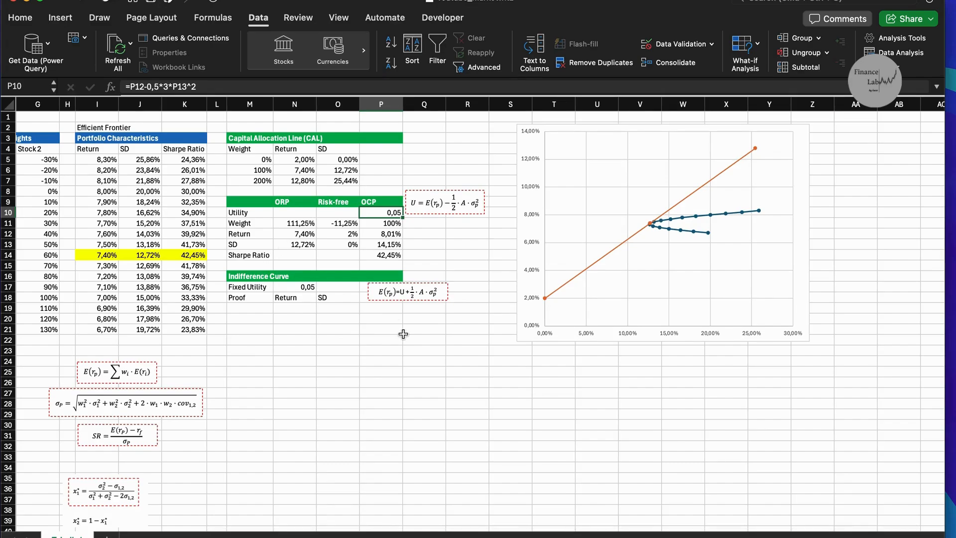
{"action": "left_click", "coordinate": [304, 223]}
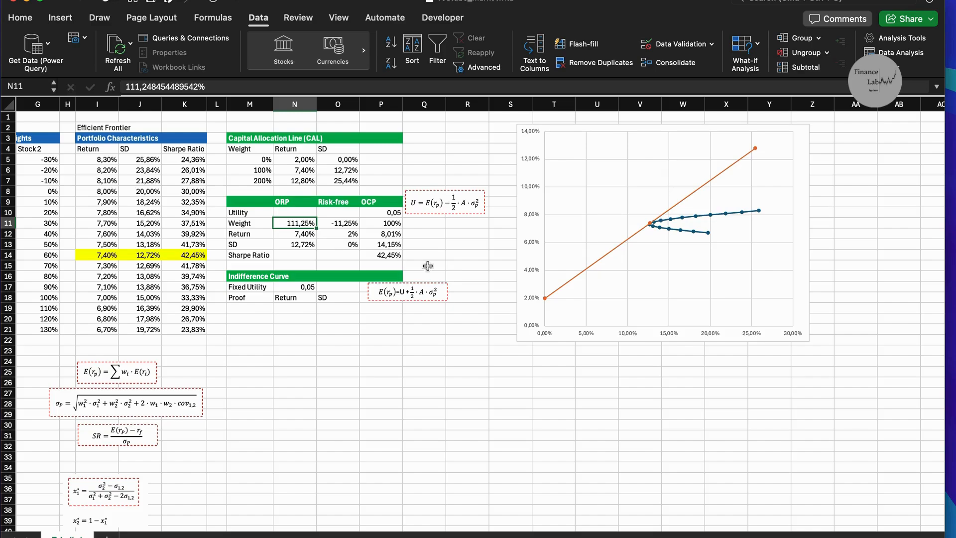
{"action": "mouse_move", "coordinate": [650, 226]}
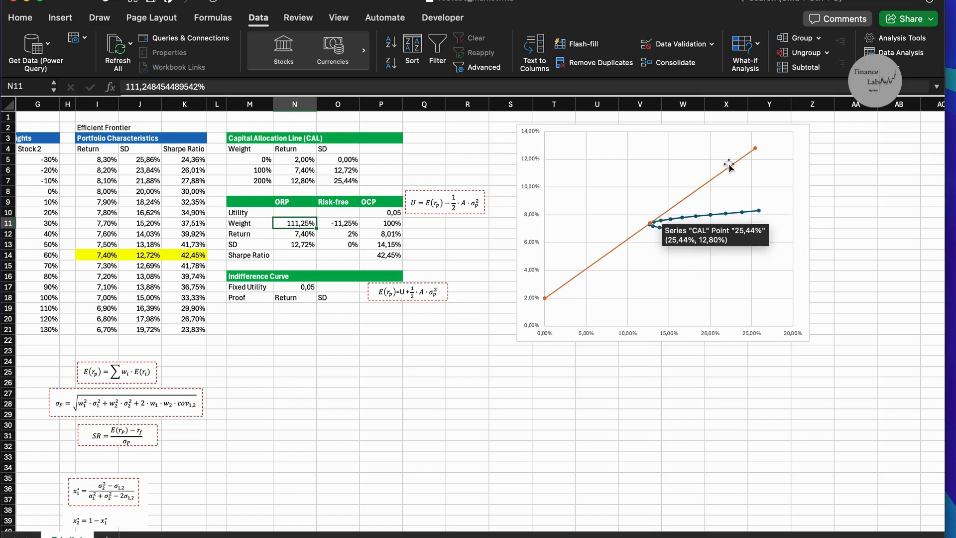
{"action": "right_click", "coordinate": [576, 229]}
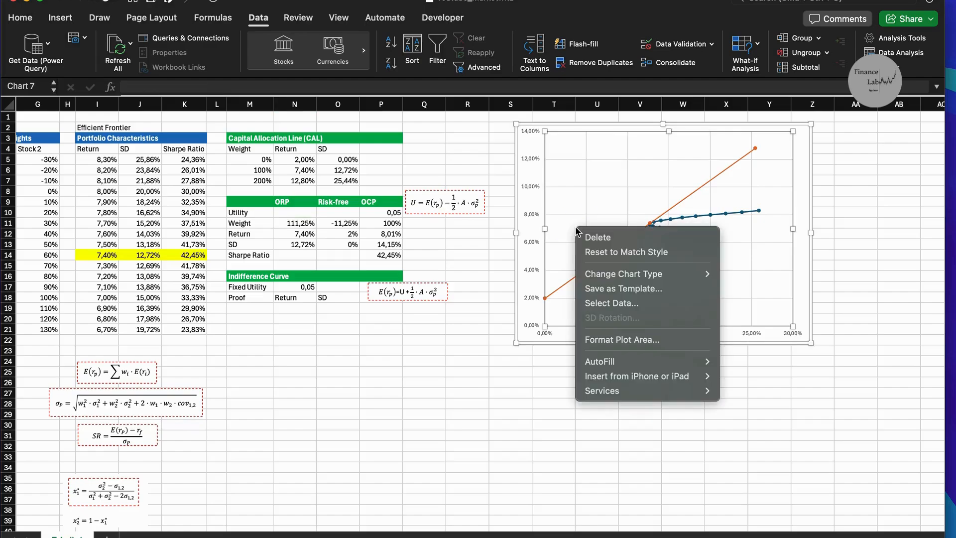
{"action": "left_click", "coordinate": [593, 306]}
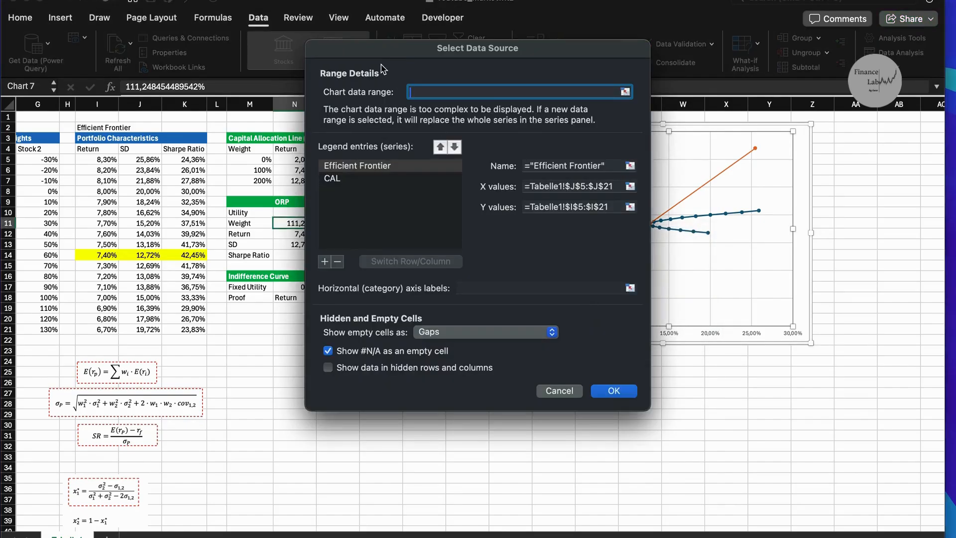
{"action": "left_click_drag", "start_coordinate": [496, 75], "coordinate": [586, 99]}
{"action": "left_click", "coordinate": [510, 301]}
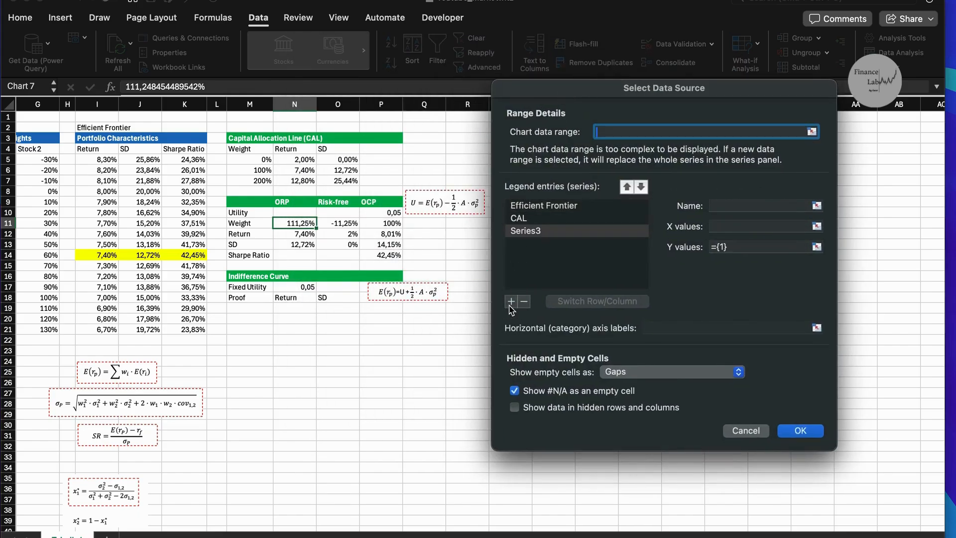
{"action": "left_click", "coordinate": [721, 205]}
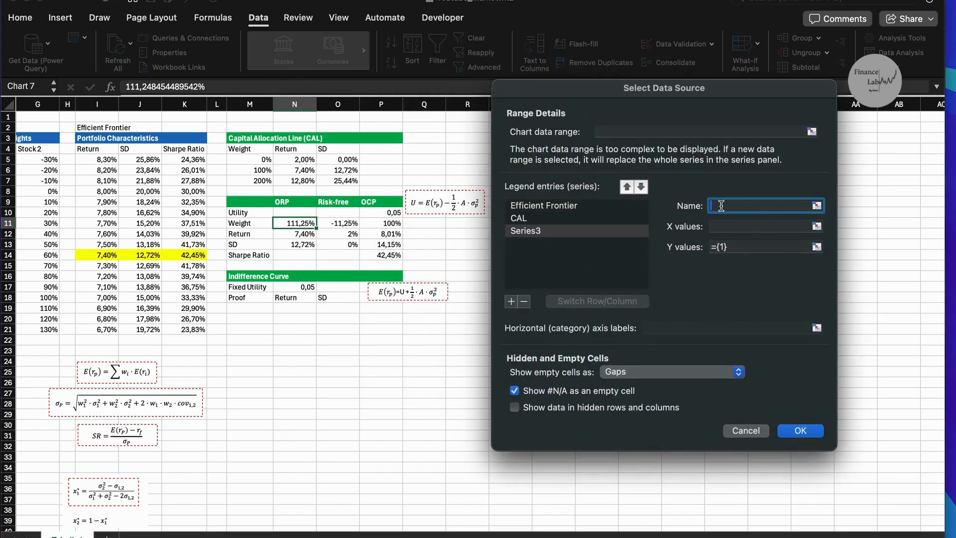
{"action": "type", "text": "OCP"}
- Set the OCP series' X value to the standard deviation in P13 and its Y value to the return in P12
{"action": "left_click", "coordinate": [753, 225]}
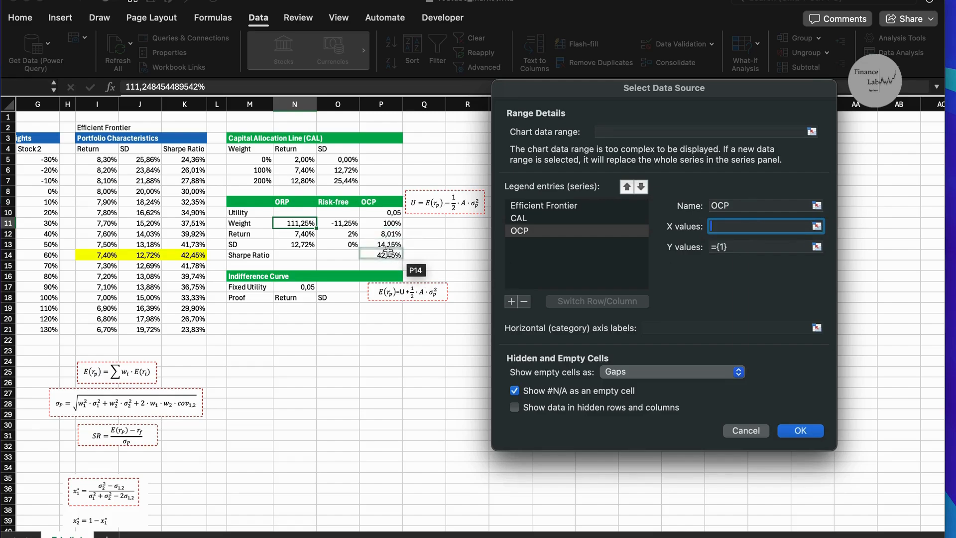
{"action": "left_click", "coordinate": [391, 244]}
{"action": "left_click", "coordinate": [771, 246]}
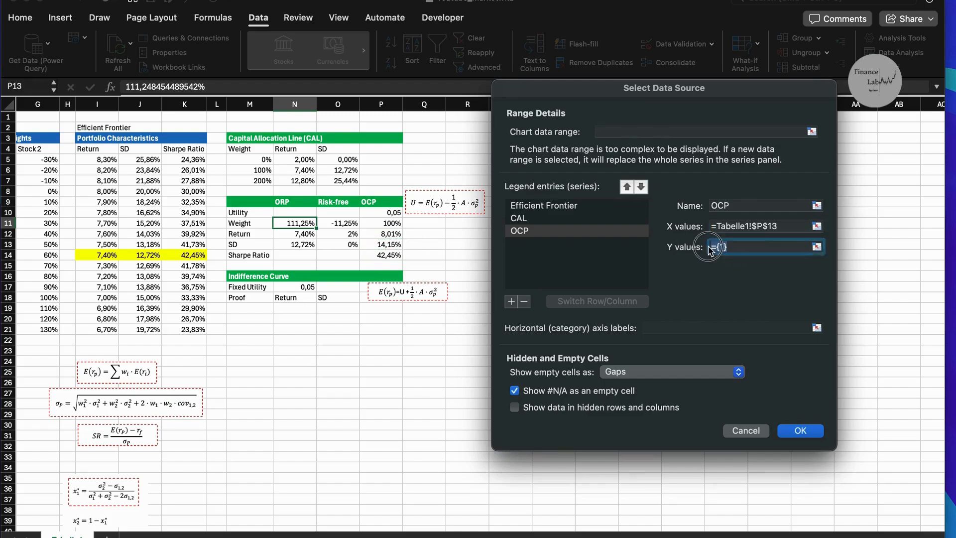
{"action": "left_click", "coordinate": [387, 234]}
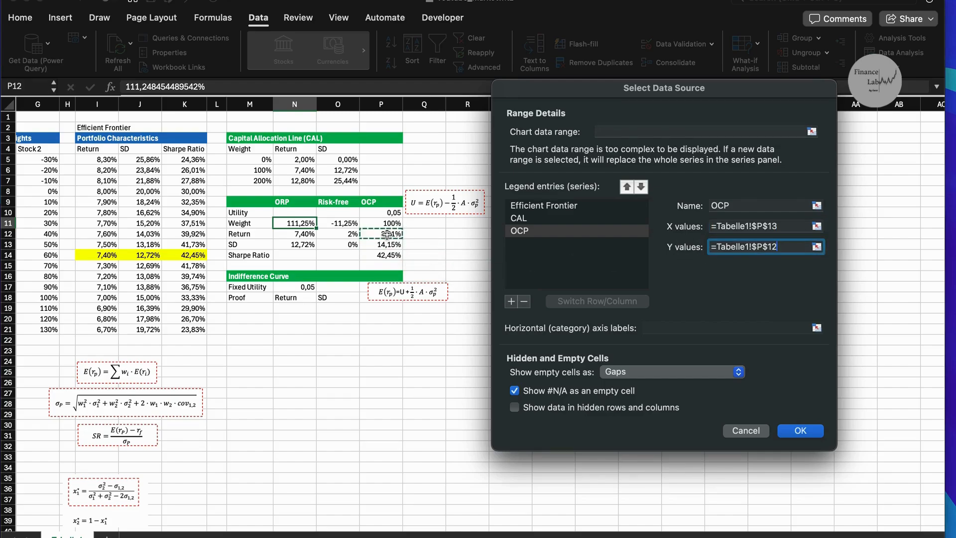
{"action": "key", "text": "Return"}
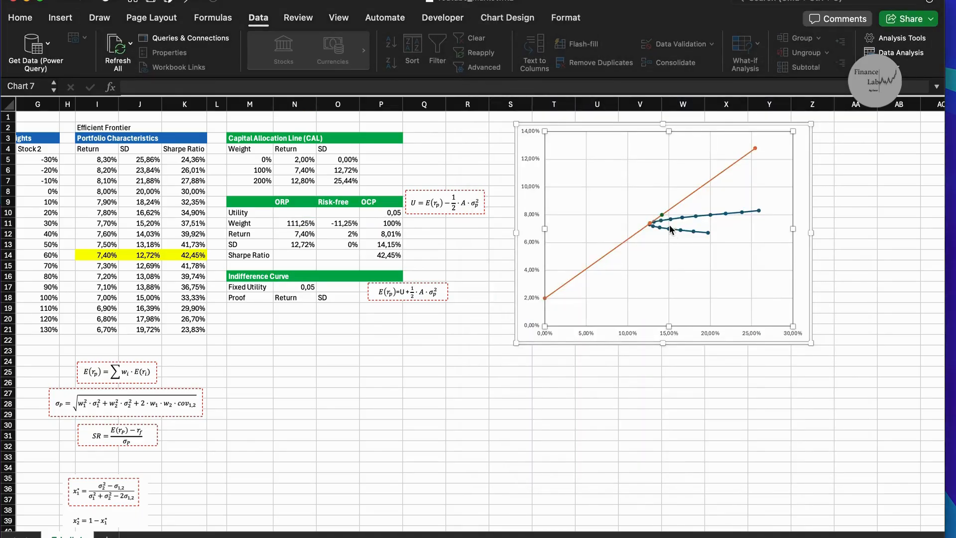
- Examine the OCP point's position on the chart relative to the CAL and efficient frontier, and review the Indifference Curve section
{"action": "scroll", "coordinate": [665, 218], "scroll_direction": "up", "scroll_amount": 3}
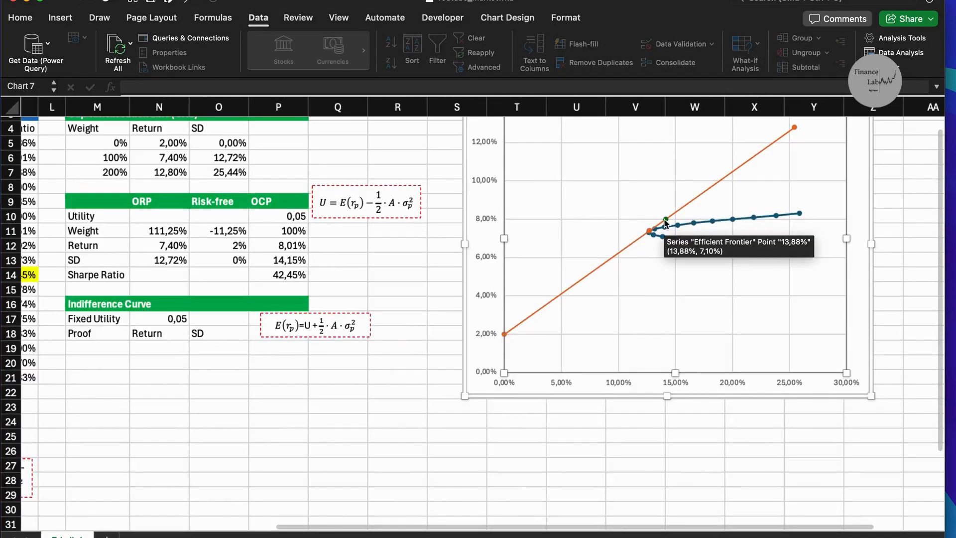
{"action": "scroll", "coordinate": [605, 284], "scroll_direction": "down", "scroll_amount": 5}
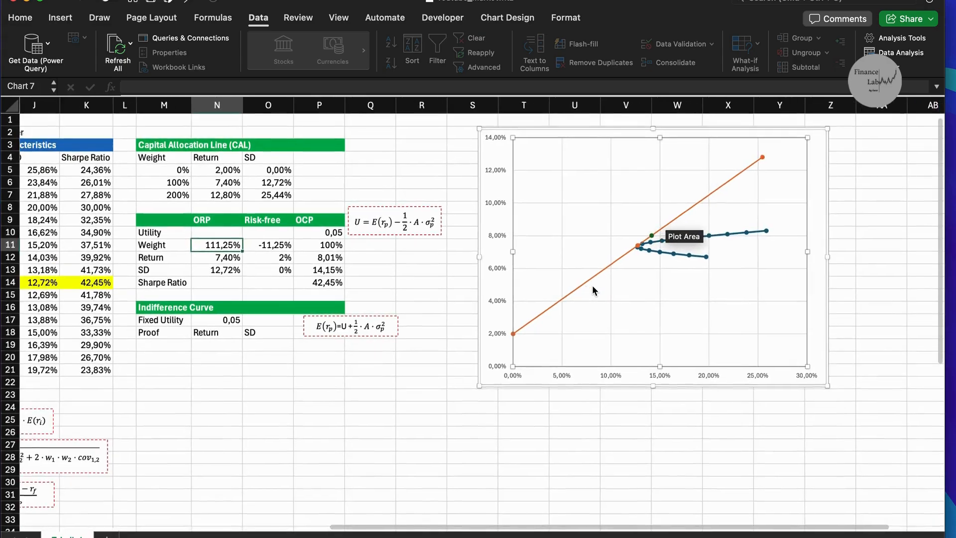
{"action": "scroll", "coordinate": [326, 378], "scroll_direction": "right", "scroll_amount": 1}
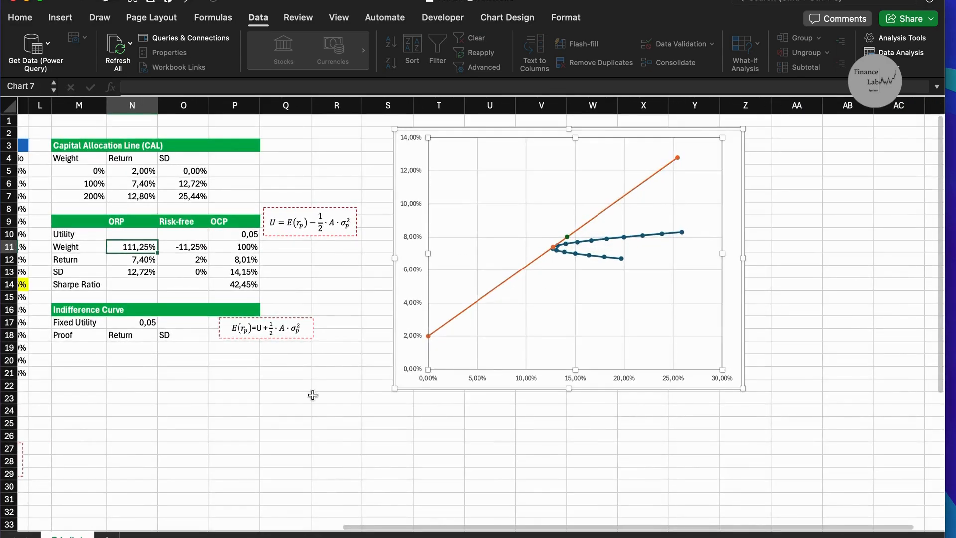
{"action": "left_click", "coordinate": [309, 396]}
{"action": "left_click", "coordinate": [309, 396]}
{"action": "scroll", "coordinate": [308, 396], "scroll_direction": "left", "scroll_amount": 3}
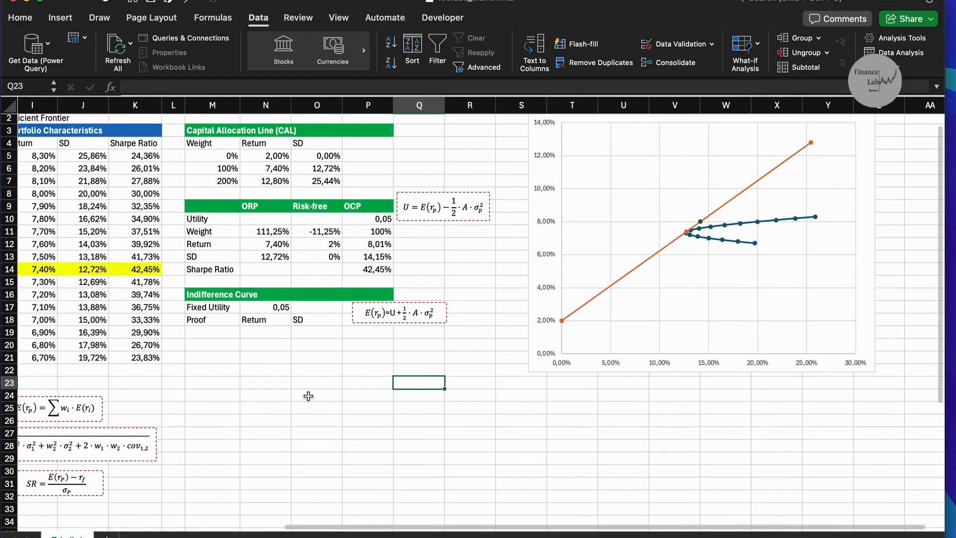
{"action": "left_click", "coordinate": [370, 295]}
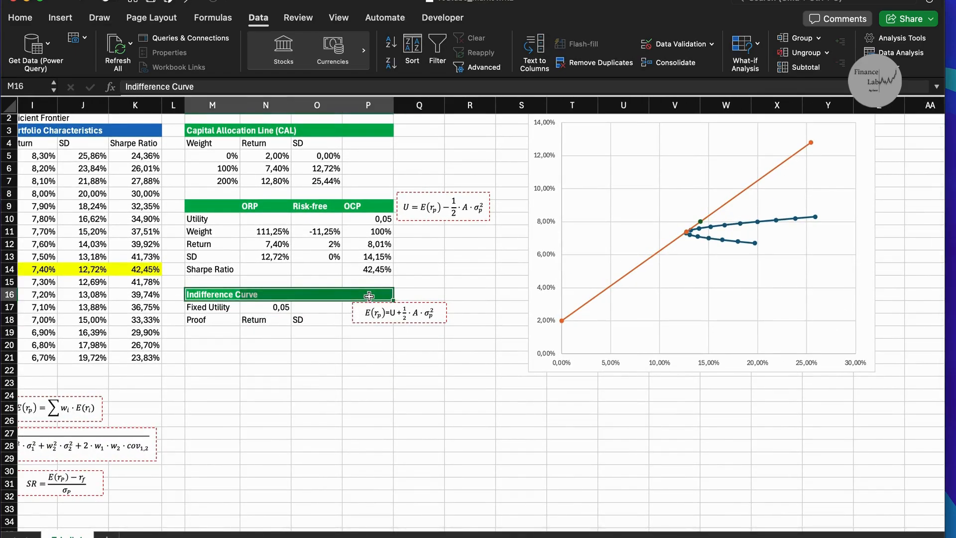
{"action": "left_click", "coordinate": [350, 359]}
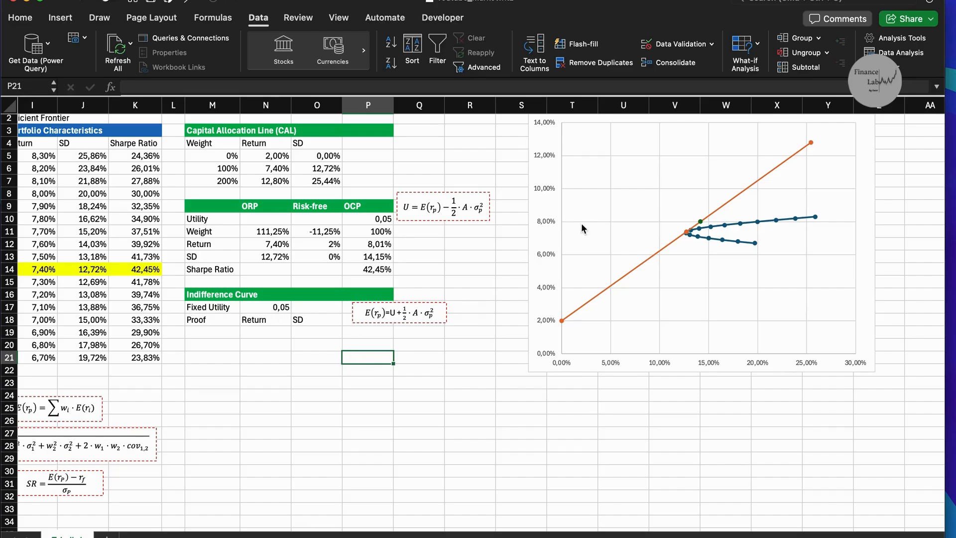
{"action": "scroll", "coordinate": [583, 228], "scroll_direction": "right", "scroll_amount": 3}
{"action": "scroll", "coordinate": [583, 228], "scroll_direction": "up", "scroll_amount": 1}
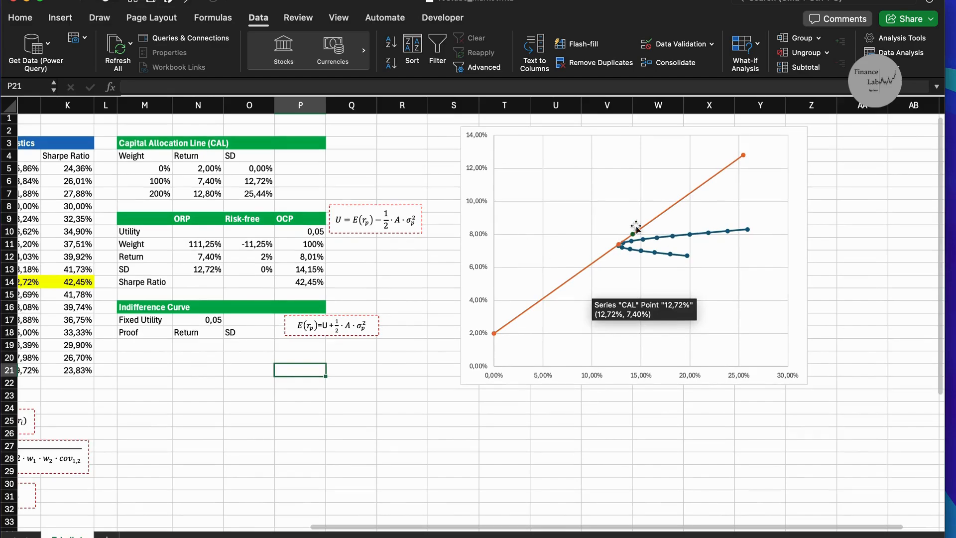
{"action": "mouse_move", "coordinate": [616, 241]}
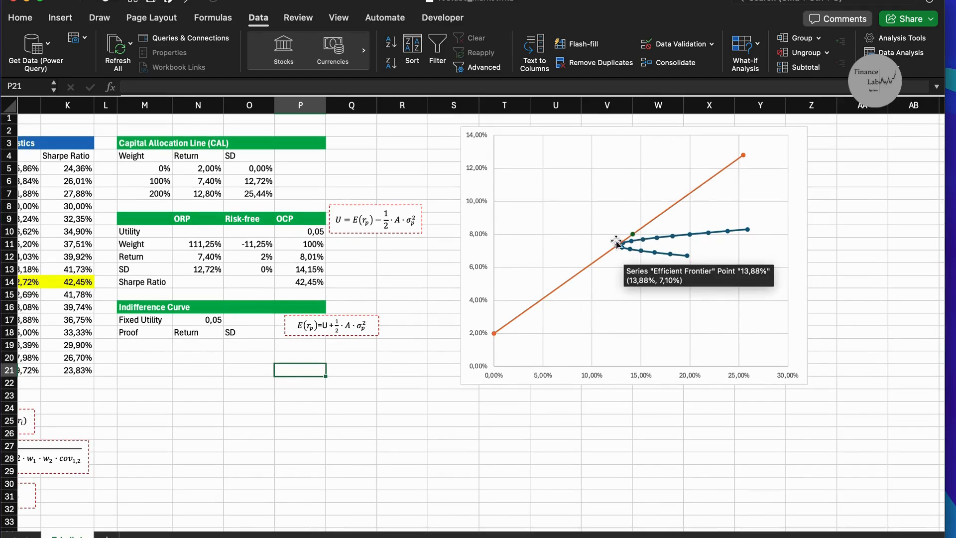
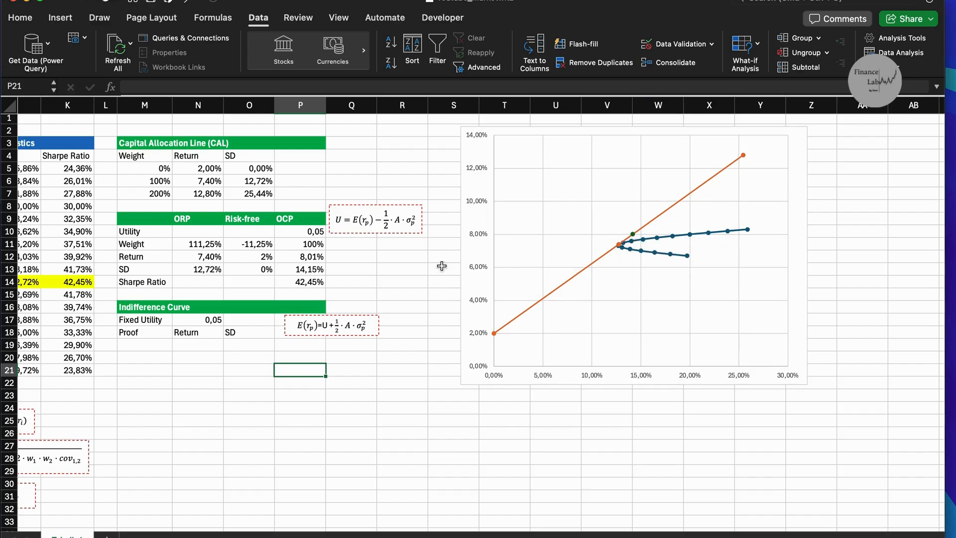
- Enter the standard deviations 1%, 2% and 3% in O19:O21 of the Indifference Curve table
{"action": "scroll", "coordinate": [250, 363], "scroll_direction": "down", "scroll_amount": 5}
{"action": "scroll", "coordinate": [250, 363], "scroll_direction": "left", "scroll_amount": 2}
{"action": "scroll", "coordinate": [250, 366], "scroll_direction": "left", "scroll_amount": 2}
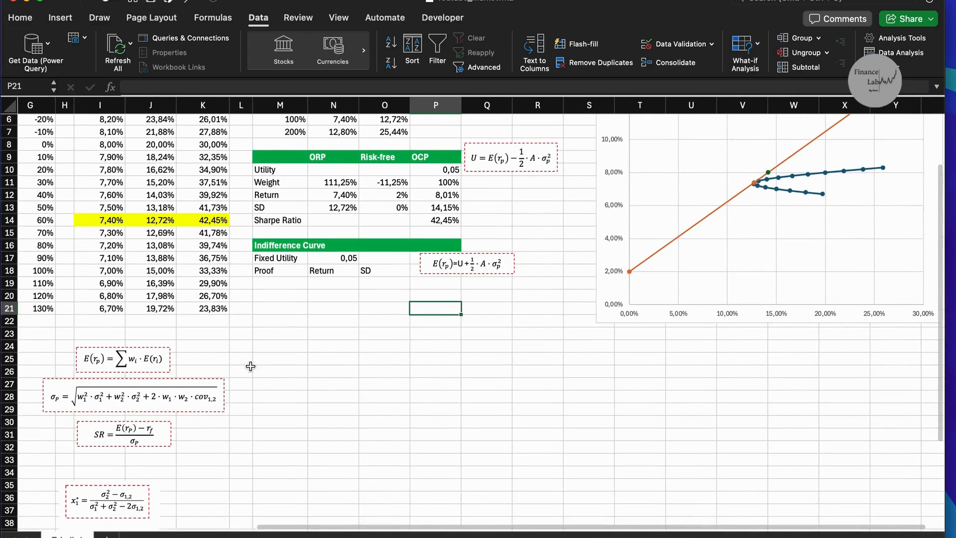
{"action": "left_click", "coordinate": [373, 284]}
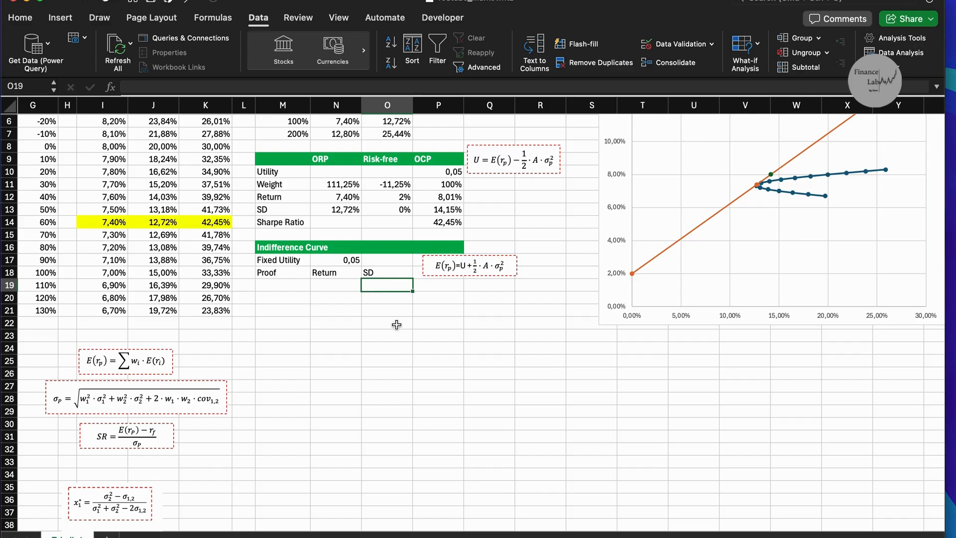
{"action": "type", "text": "1"}
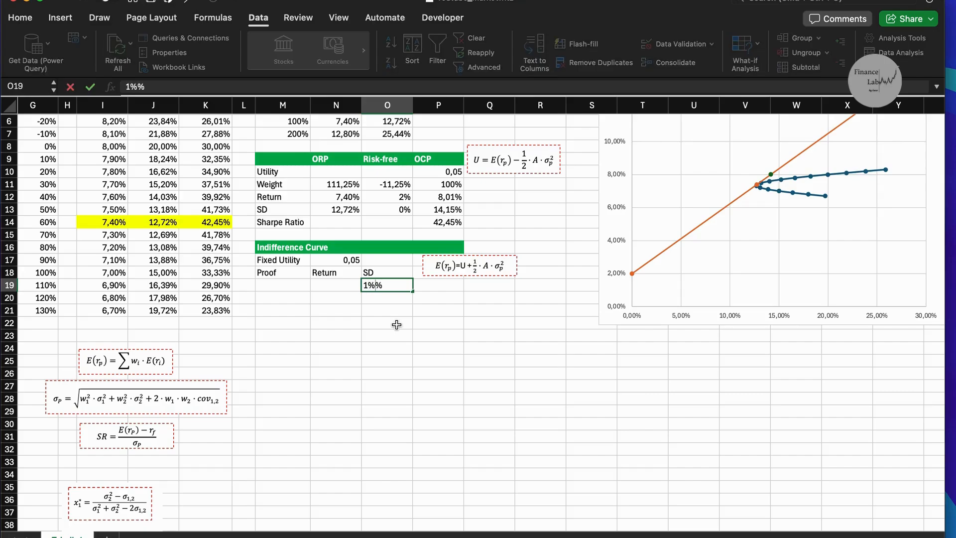
{"action": "key", "text": "Return"}
{"action": "type", "text": "2"}
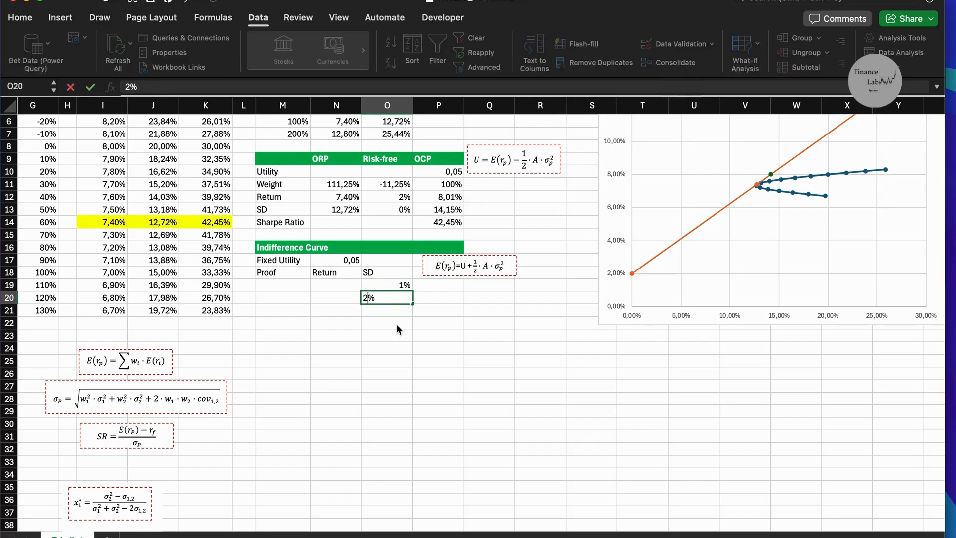
{"action": "type", "text": "%"}
{"action": "key", "text": "Return"}
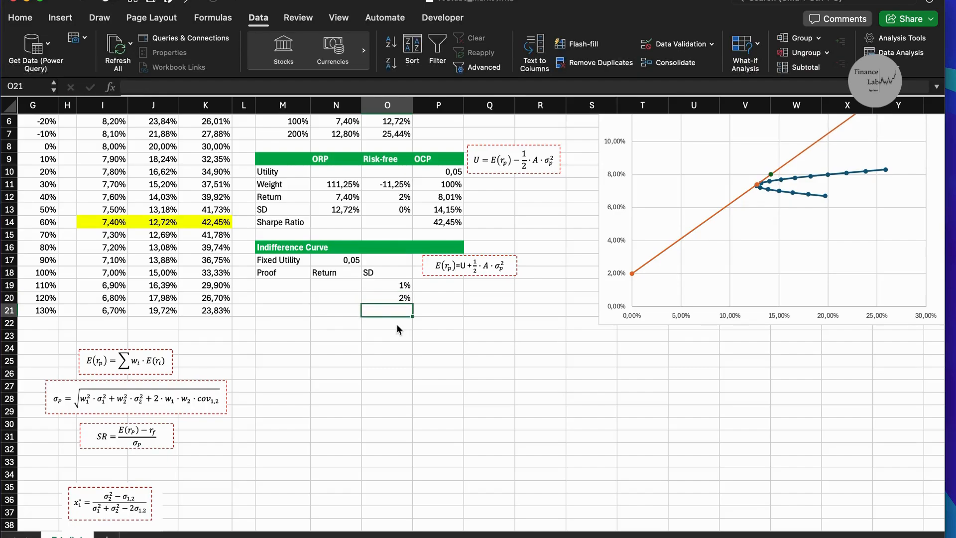
{"action": "type", "text": "3%"}
{"action": "key", "text": "Return"}
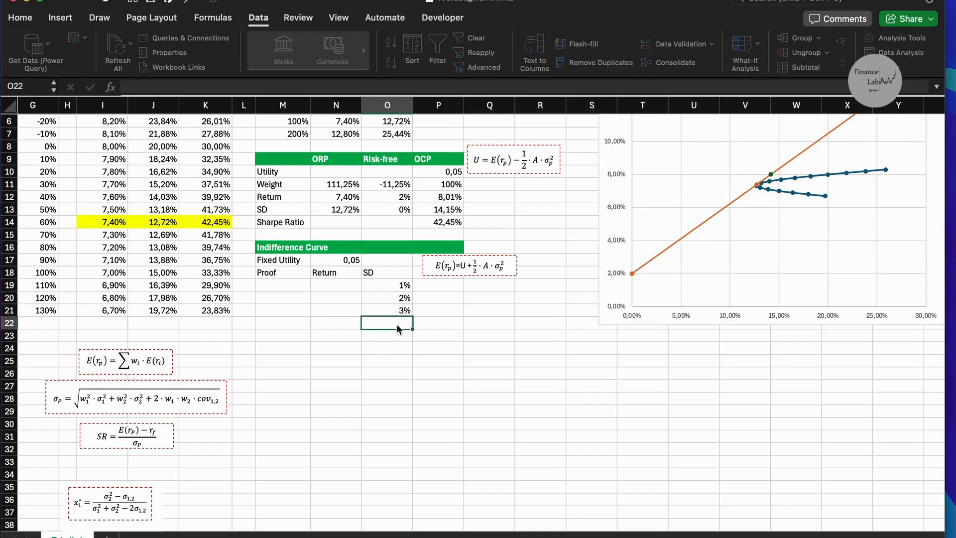
- Extend the SD series from O19:O21 down column O in 1% increments to at least 29%, and compare it with the chart's horizontal axis
{"action": "left_click_drag", "start_coordinate": [401, 287], "coordinate": [410, 517]}
{"action": "scroll", "coordinate": [589, 373], "scroll_direction": "right", "scroll_amount": 6}
{"action": "scroll", "coordinate": [589, 373], "scroll_direction": "up", "scroll_amount": 1}
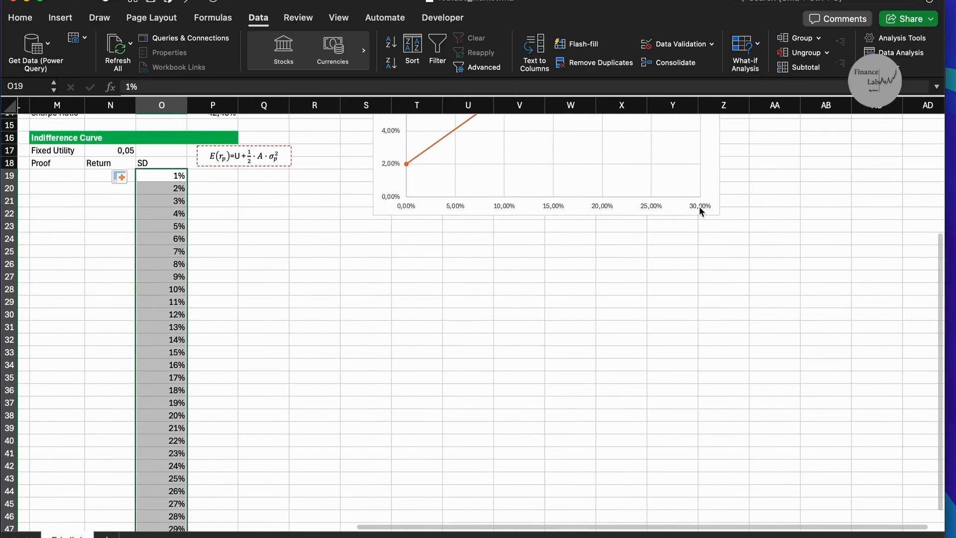
{"action": "scroll", "coordinate": [697, 209], "scroll_direction": "up", "scroll_amount": 5}
{"action": "scroll", "coordinate": [573, 204], "scroll_direction": "right", "scroll_amount": 1}
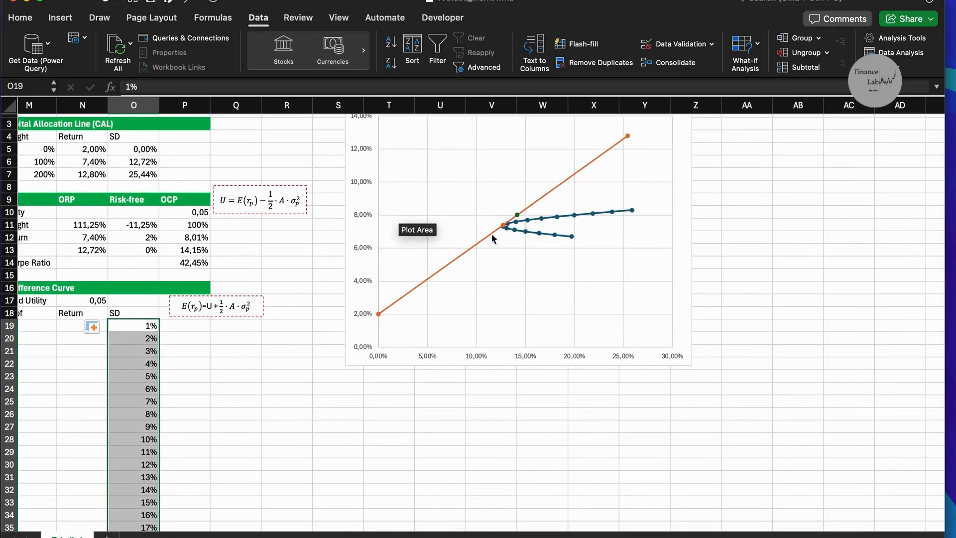
- Examine the fixed utility reference in N17, the indifference curve return formula and the chart before computing the returns
{"action": "left_click", "coordinate": [234, 440]}
{"action": "scroll", "coordinate": [337, 390], "scroll_direction": "left", "scroll_amount": 4}
{"action": "scroll", "coordinate": [337, 391], "scroll_direction": "down", "scroll_amount": 4}
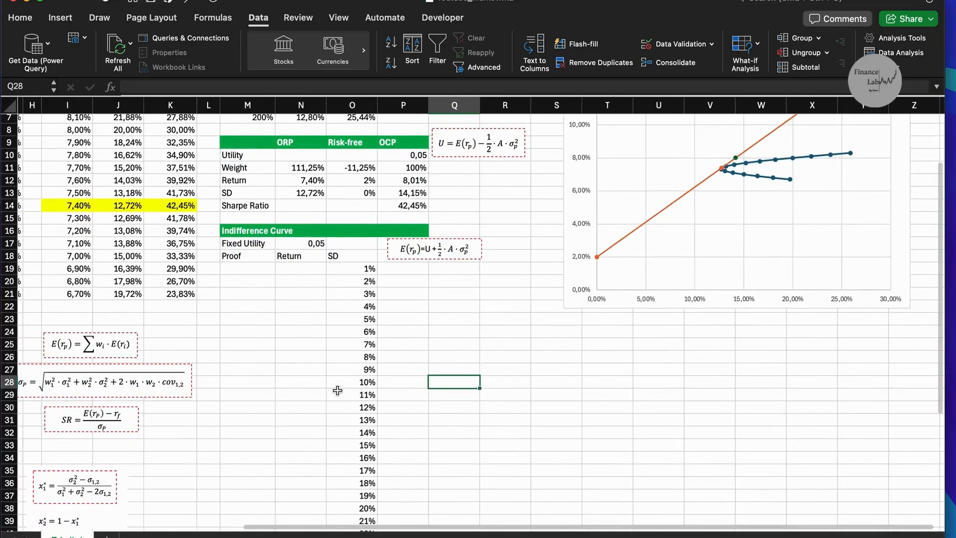
{"action": "left_click", "coordinate": [273, 270]}
{"action": "left_click", "coordinate": [288, 270]}
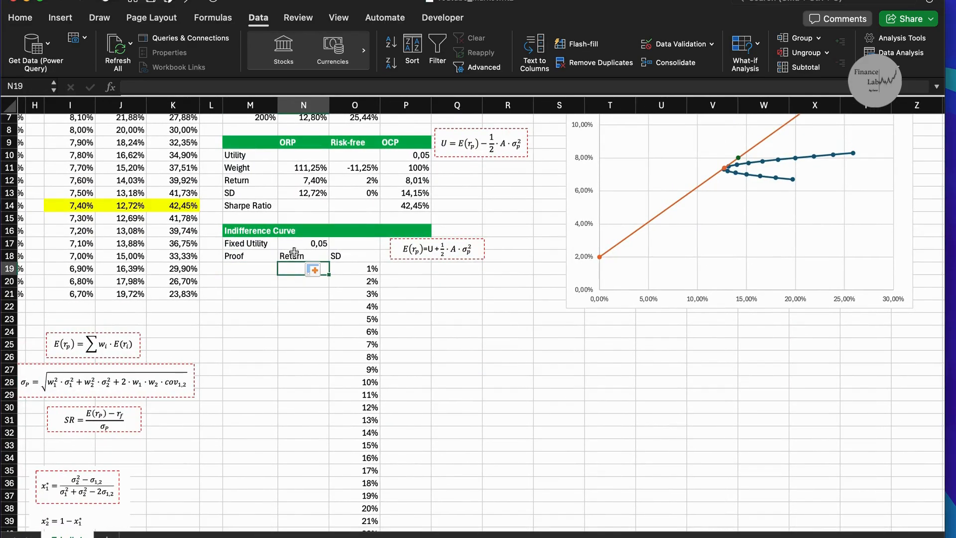
{"action": "left_click", "coordinate": [297, 243]}
{"action": "scroll", "coordinate": [298, 243], "scroll_direction": "left", "scroll_amount": 2}
{"action": "scroll", "coordinate": [297, 243], "scroll_direction": "down", "scroll_amount": 1}
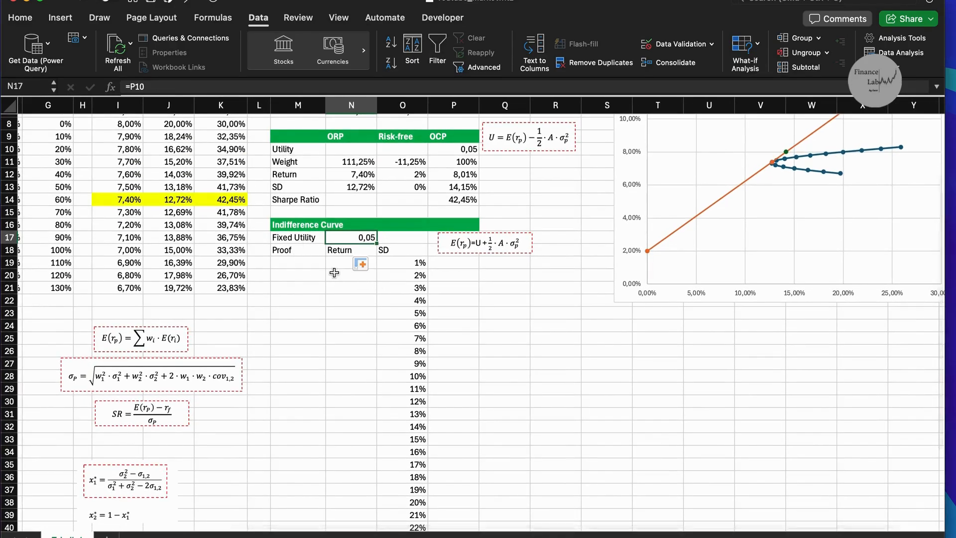
{"action": "scroll", "coordinate": [334, 272], "scroll_direction": "up", "scroll_amount": 3}
{"action": "scroll", "coordinate": [335, 273], "scroll_direction": "right", "scroll_amount": 2}
{"action": "scroll", "coordinate": [334, 272], "scroll_direction": "right", "scroll_amount": 1}
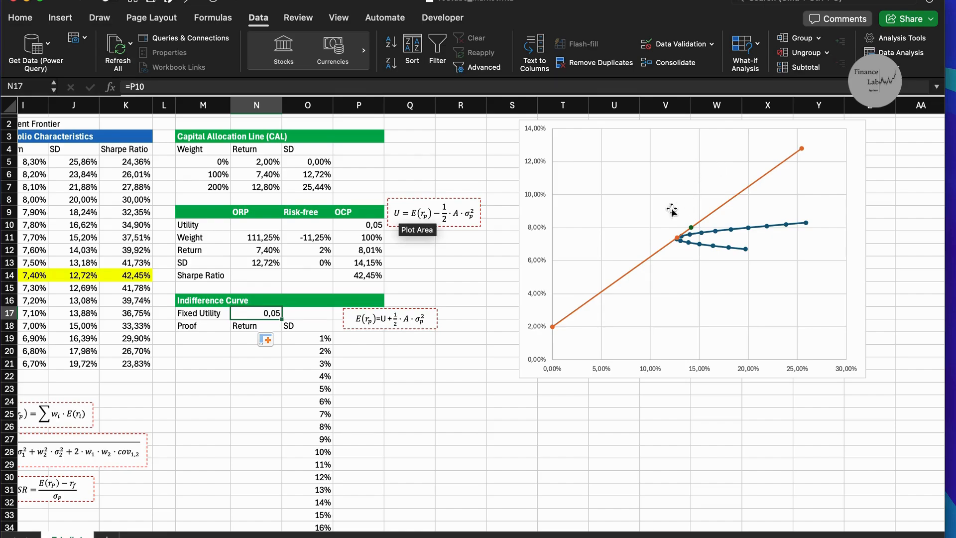
{"action": "scroll", "coordinate": [241, 345], "scroll_direction": "down", "scroll_amount": 2}
{"action": "scroll", "coordinate": [241, 344], "scroll_direction": "left", "scroll_amount": 1}
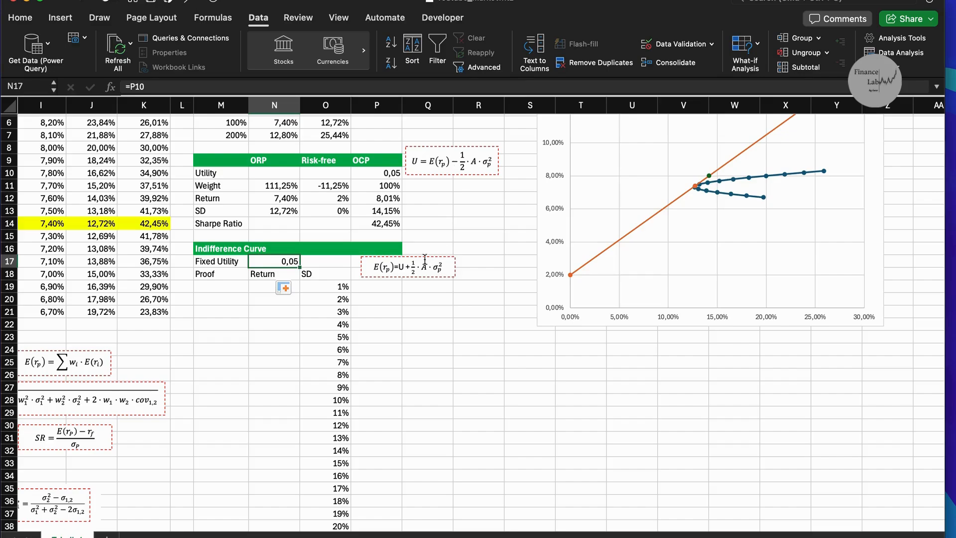
{"action": "scroll", "coordinate": [349, 264], "scroll_direction": "down", "scroll_amount": 2}
{"action": "scroll", "coordinate": [348, 264], "scroll_direction": "left", "scroll_amount": 1}
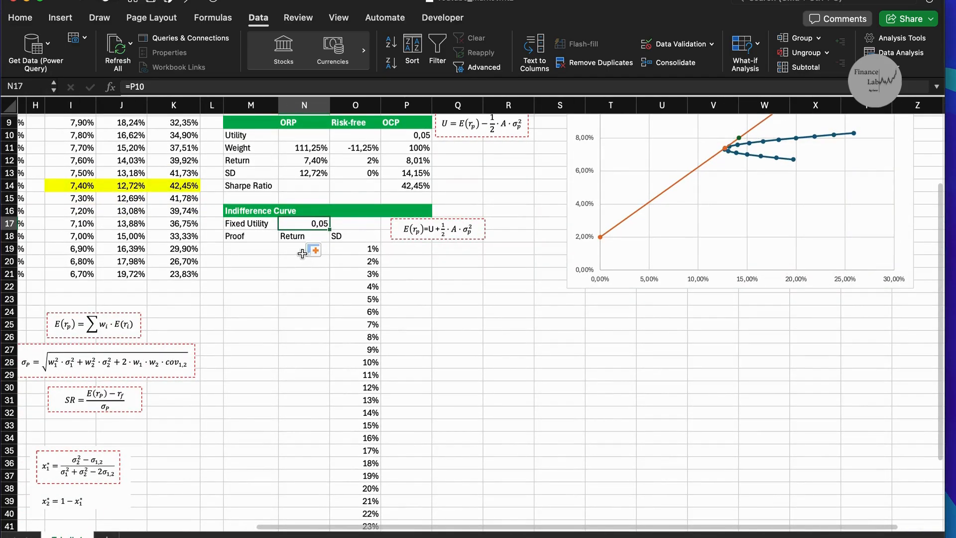
{"action": "left_click", "coordinate": [299, 249]}
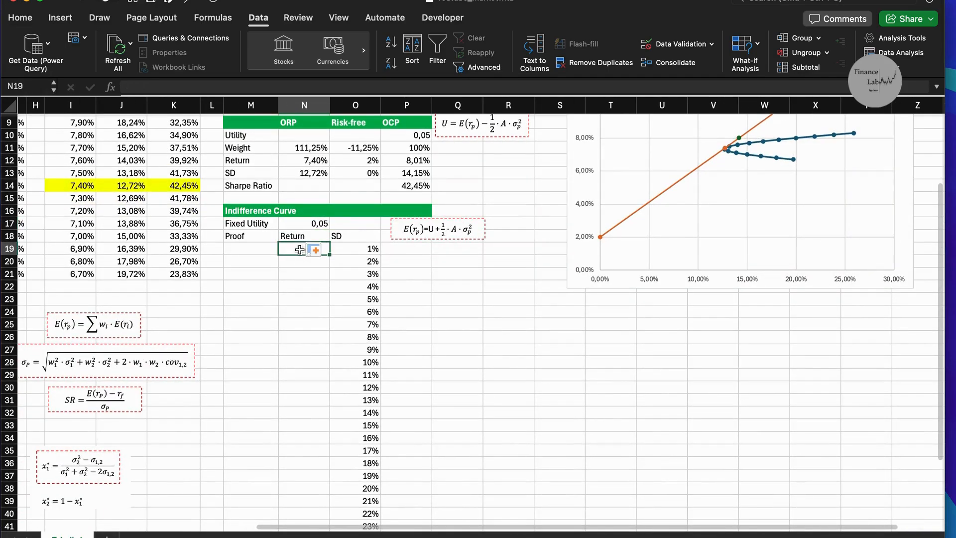
{"action": "left_click", "coordinate": [302, 224]}
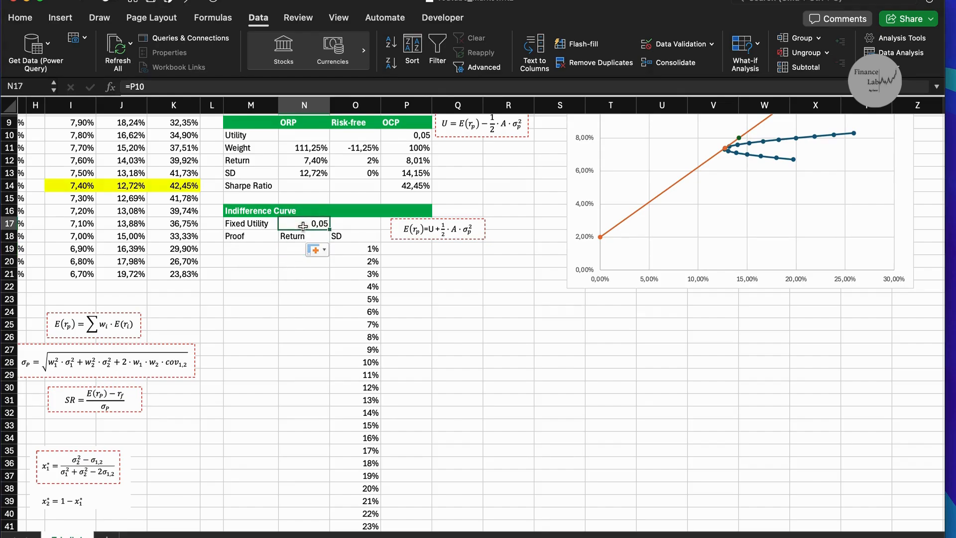
{"action": "key", "text": "super+v"}
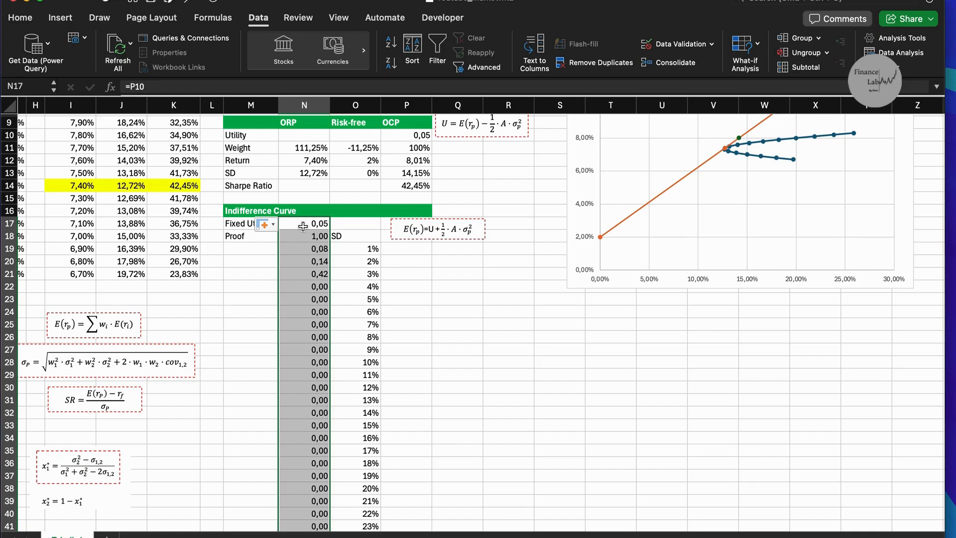
{"action": "key", "text": "super+z"}
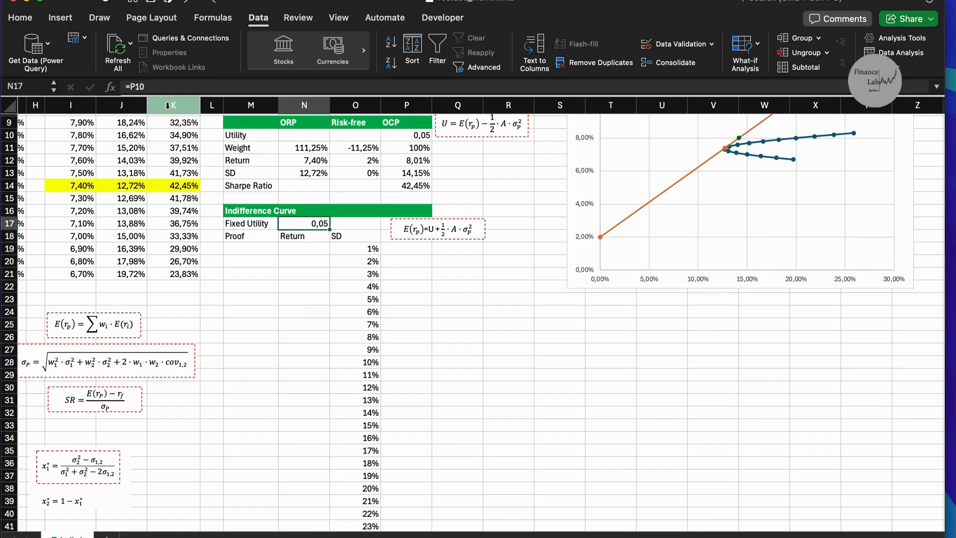
{"action": "left_click", "coordinate": [156, 87]}
{"action": "key", "text": "F4"}
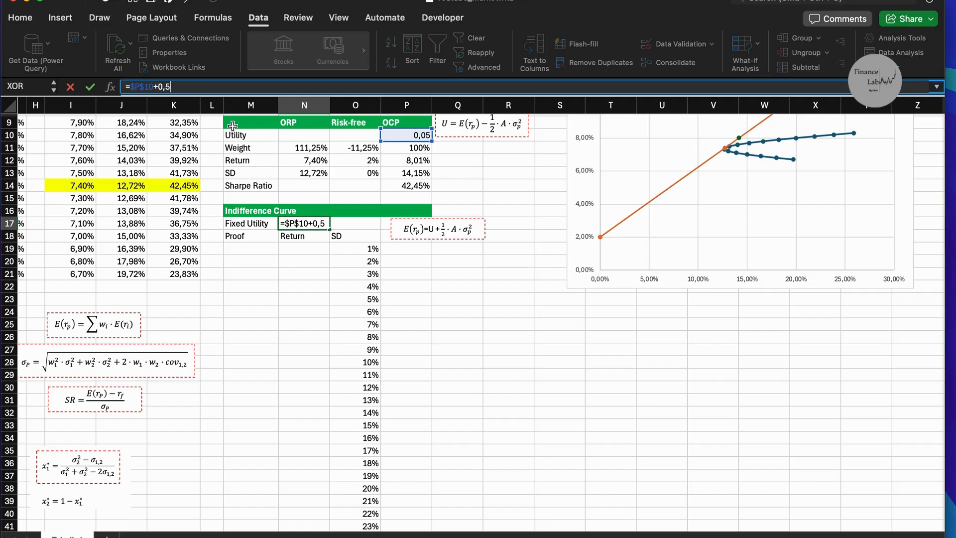
{"action": "type", "text": "+0,5*3*"}
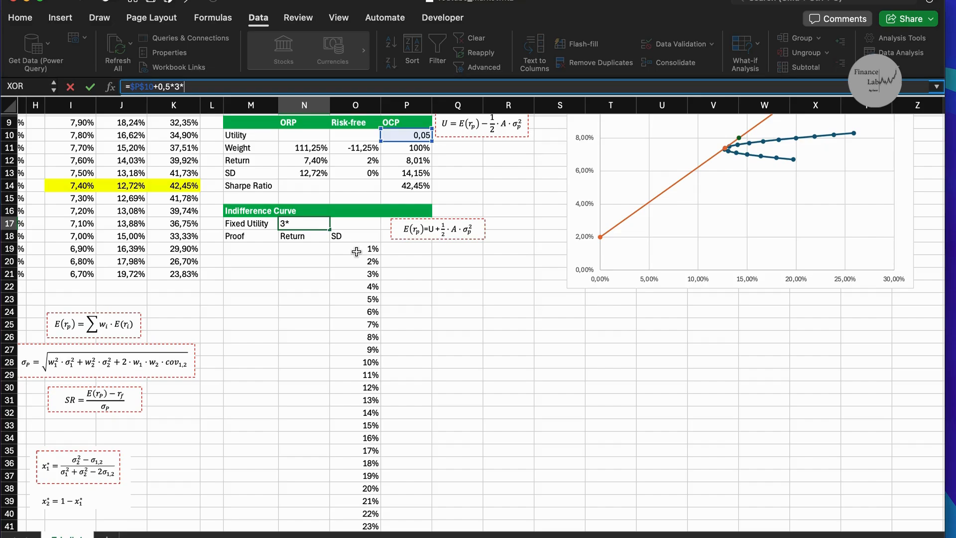
{"action": "left_click_drag", "start_coordinate": [194, 85], "coordinate": [133, 85]}
{"action": "type", "text": "$"}
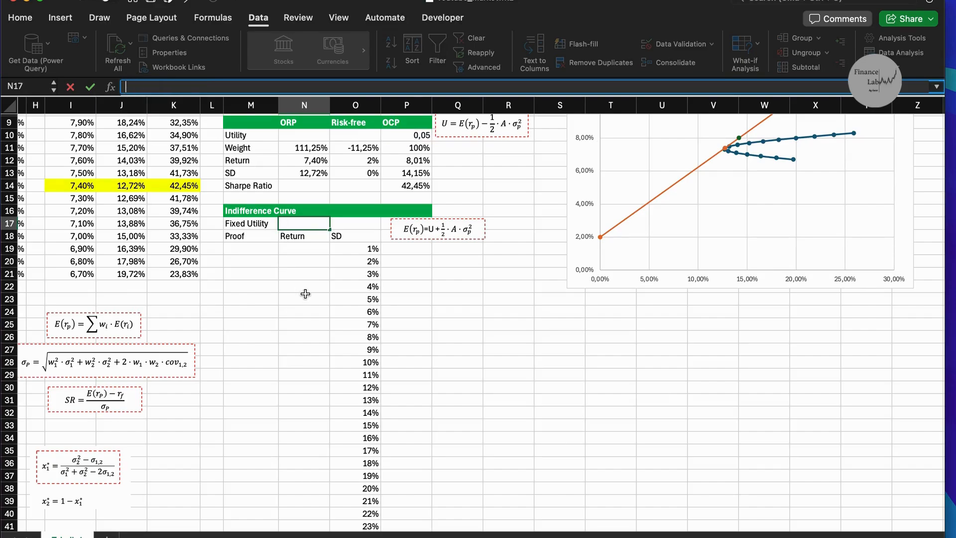
{"action": "key", "text": "Escape"}
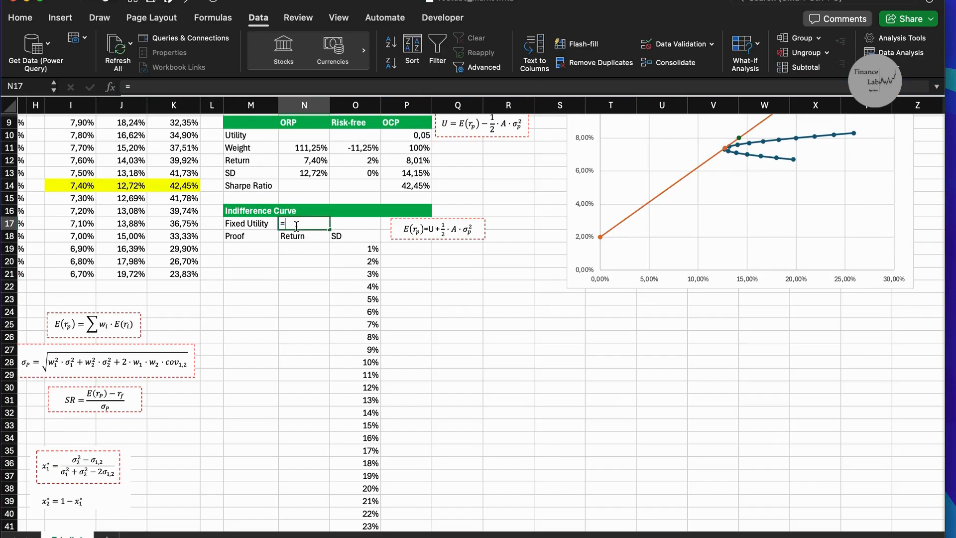
- Link the Fixed Utility cell N17 to the OCP utility with =P10
{"action": "scroll", "coordinate": [296, 225], "scroll_direction": "up", "scroll_amount": 3}
{"action": "left_click", "coordinate": [379, 224]}
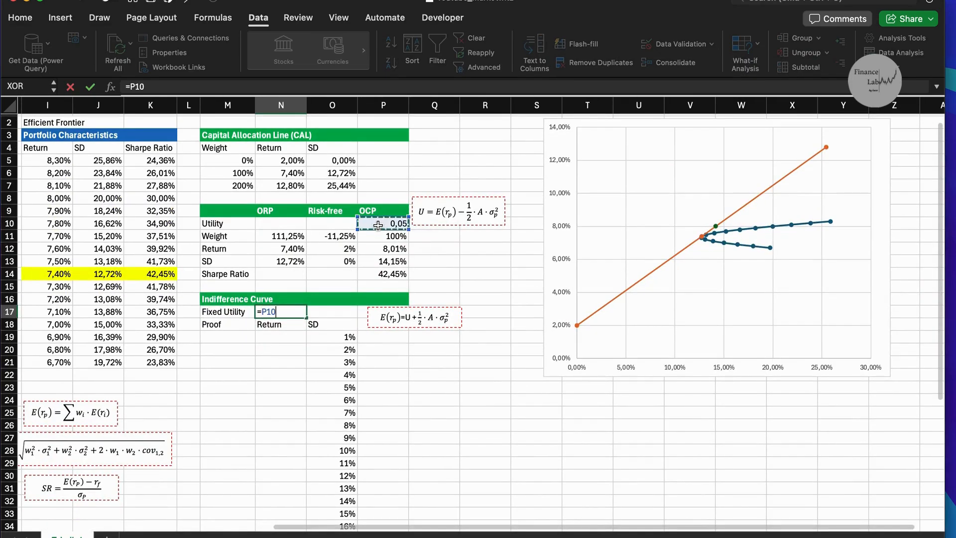
{"action": "key", "text": "Return"}
- Enter the indifference curve return formula =$N$17+0,5*3*O19^2 in N19
{"action": "left_click", "coordinate": [273, 338]}
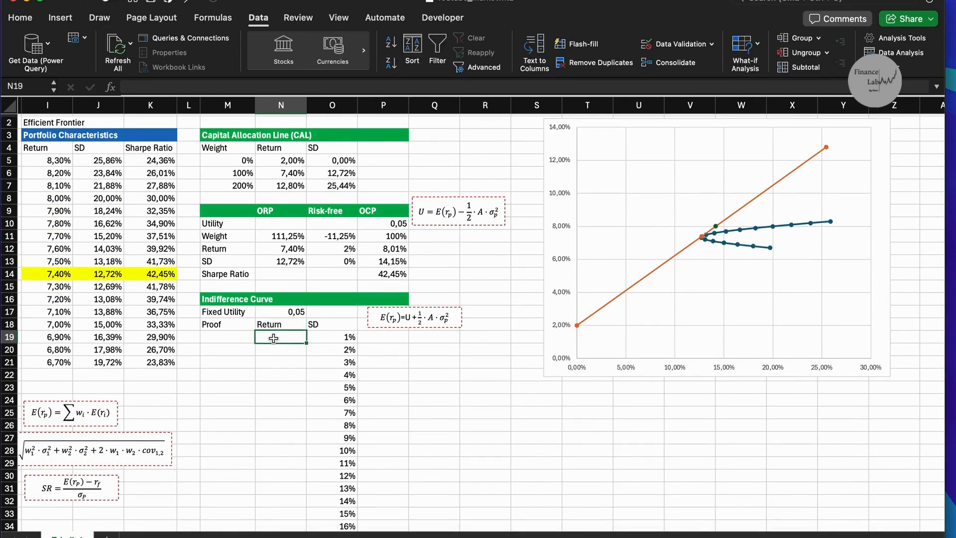
{"action": "type", "text": "="}
{"action": "left_click", "coordinate": [273, 309]}
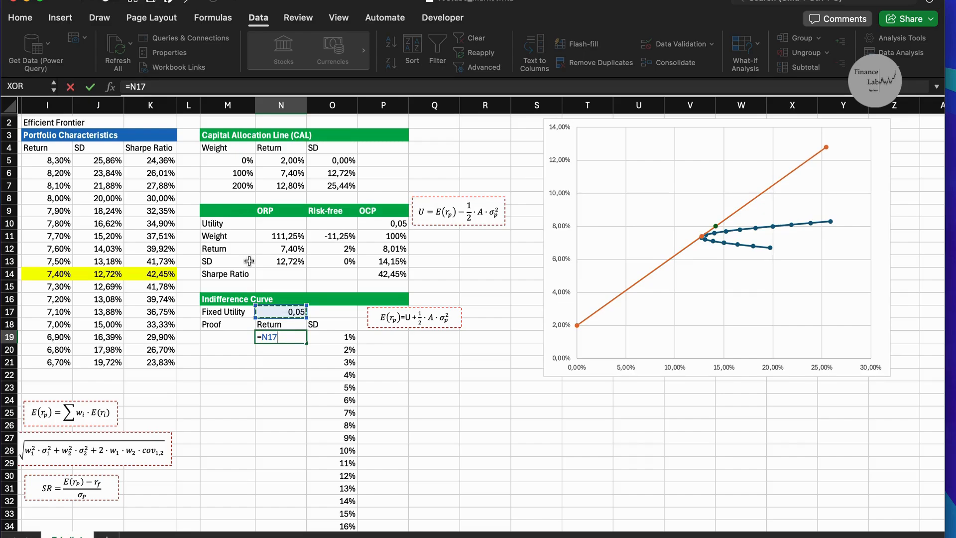
{"action": "key", "text": "F4"}
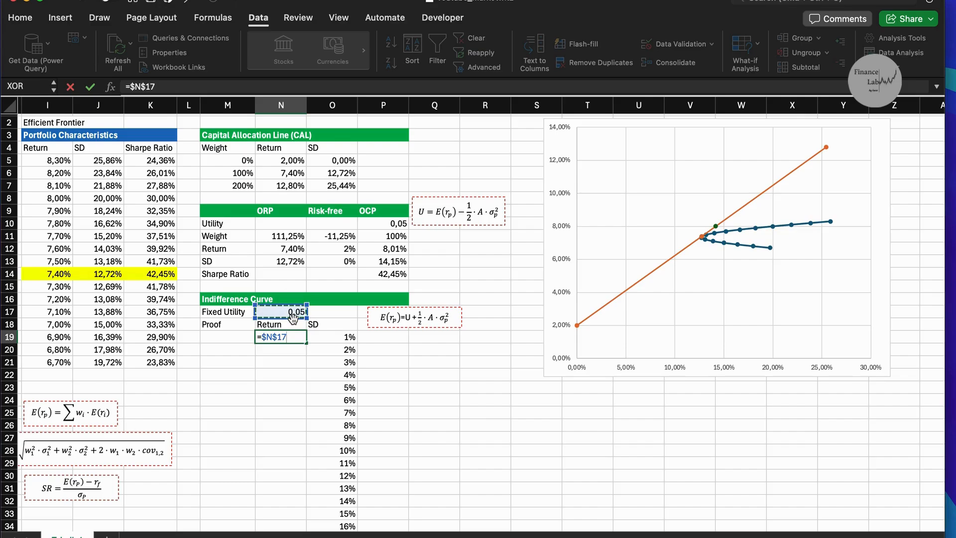
{"action": "type", "text": "+0,5*3*"}
{"action": "left_click", "coordinate": [339, 350]}
{"action": "left_click", "coordinate": [211, 83]}
{"action": "key", "text": "BackSpace"}
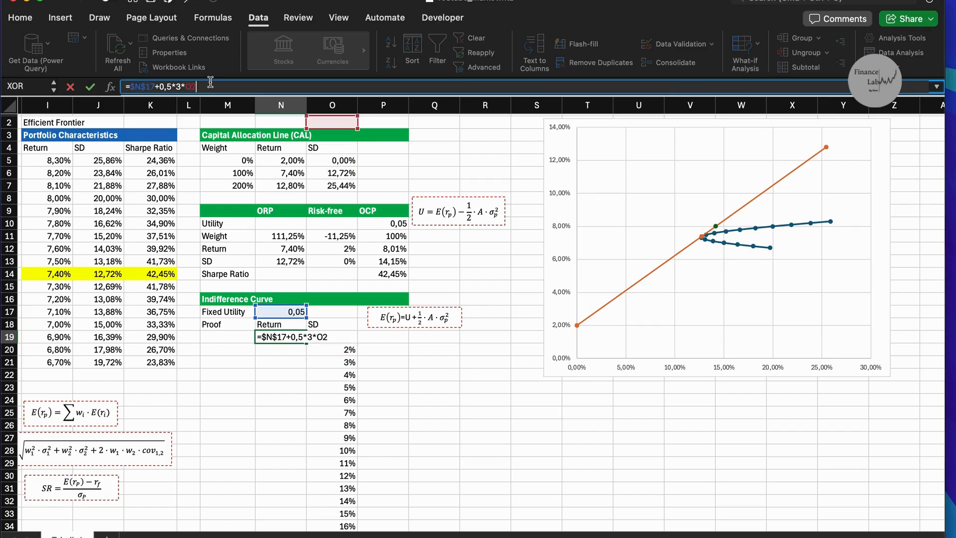
{"action": "key", "text": "BackSpace"}
{"action": "type", "text": "19^"}
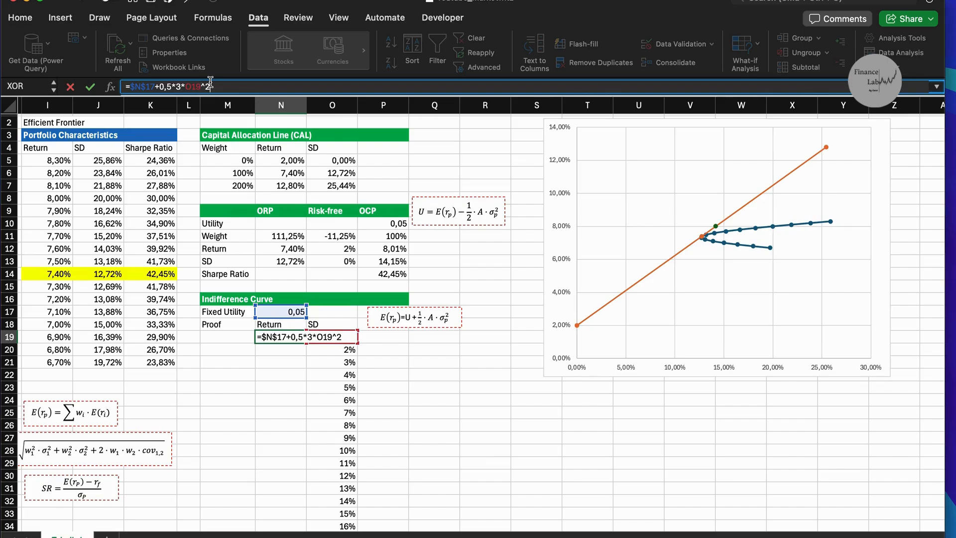
{"action": "key", "text": "Return"}
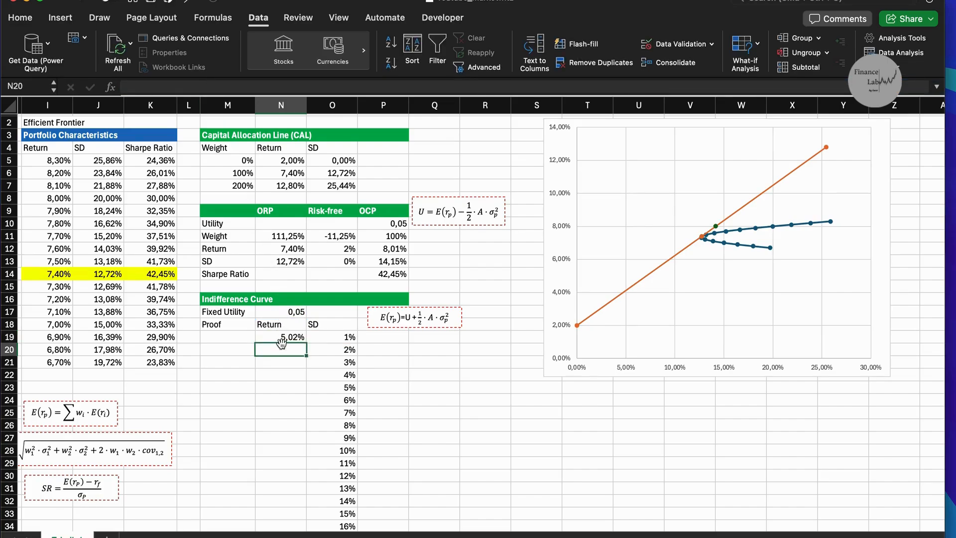
- Fill the return formula from N19 down column N to N48 alongside the SD values, and review the filled column
{"action": "left_click", "coordinate": [280, 337]}
{"action": "scroll", "coordinate": [281, 337], "scroll_direction": "down", "scroll_amount": 5}
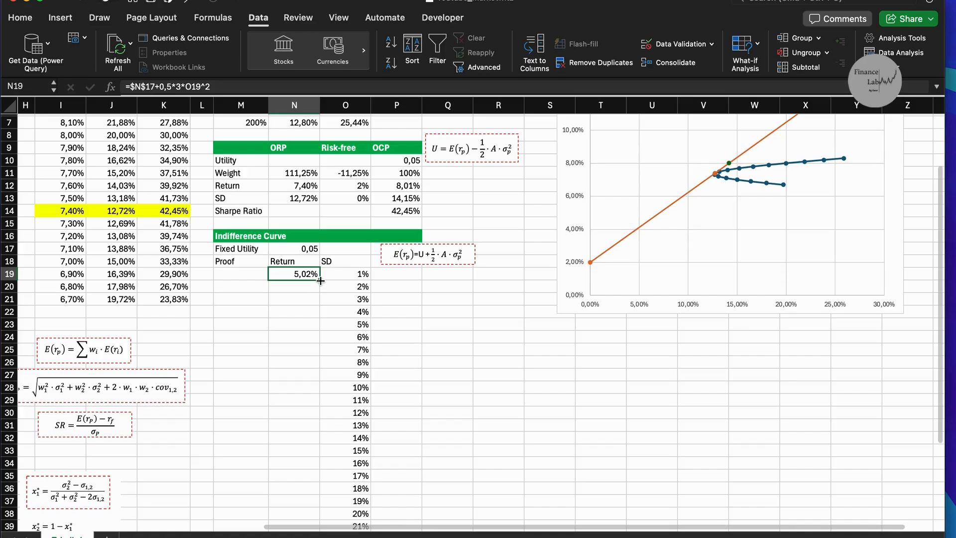
{"action": "double_click", "coordinate": [320, 281]}
{"action": "left_click", "coordinate": [449, 337]}
{"action": "scroll", "coordinate": [452, 334], "scroll_direction": "down", "scroll_amount": 1}
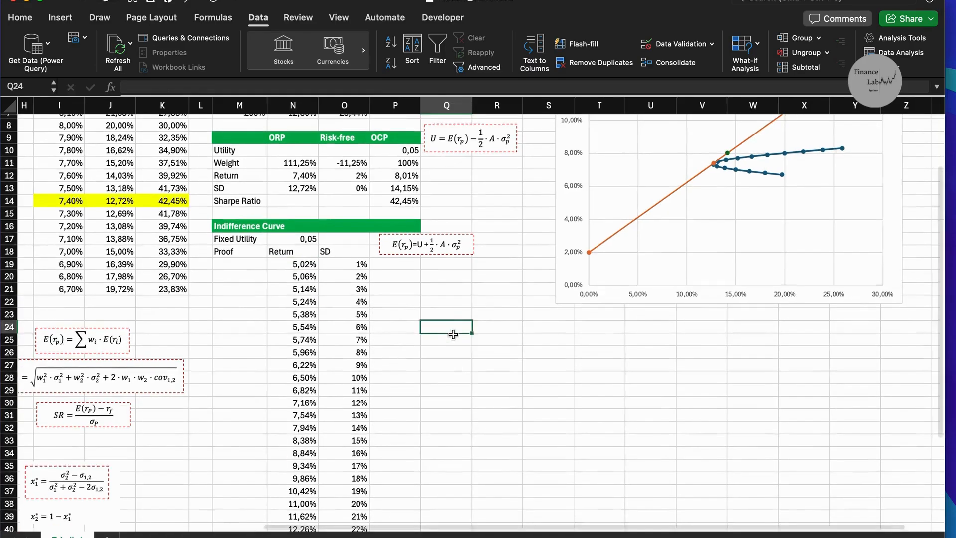
{"action": "scroll", "coordinate": [452, 334], "scroll_direction": "down", "scroll_amount": 13}
{"action": "scroll", "coordinate": [395, 435], "scroll_direction": "up", "scroll_amount": 9}
{"action": "scroll", "coordinate": [394, 435], "scroll_direction": "left", "scroll_amount": 1}
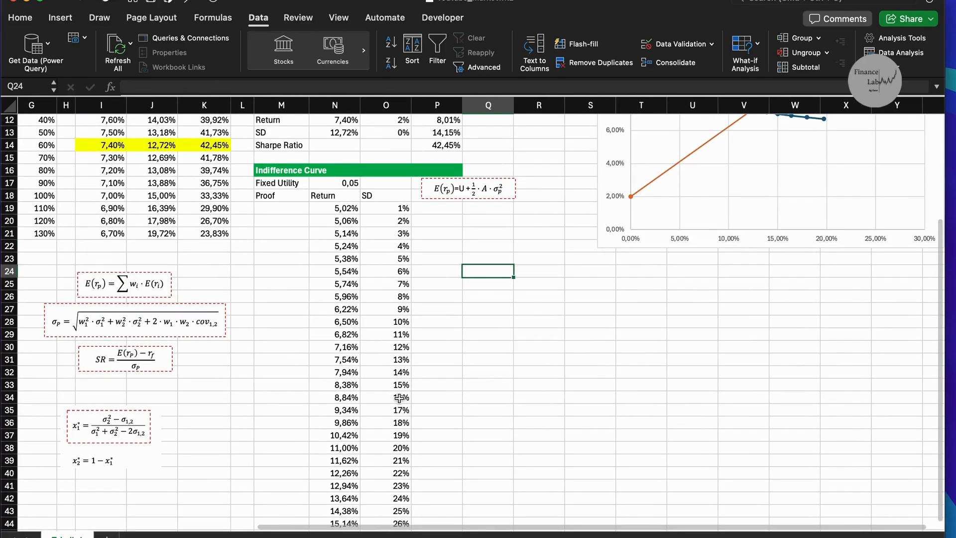
{"action": "scroll", "coordinate": [396, 214], "scroll_direction": "down", "scroll_amount": 1}
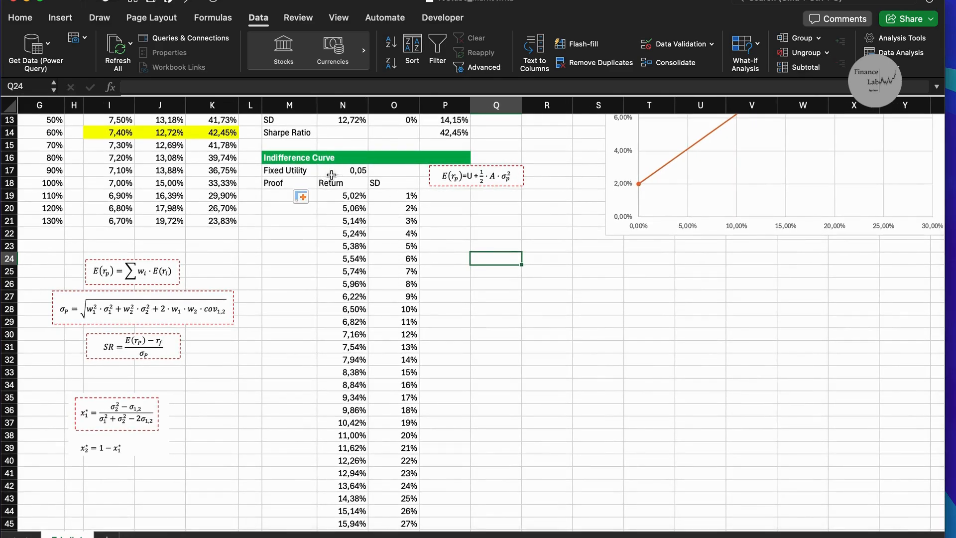
- Enter the utility check formula =N19-0,5*3*O19^2 in the Proof cell M19
{"action": "left_click", "coordinate": [270, 195]}
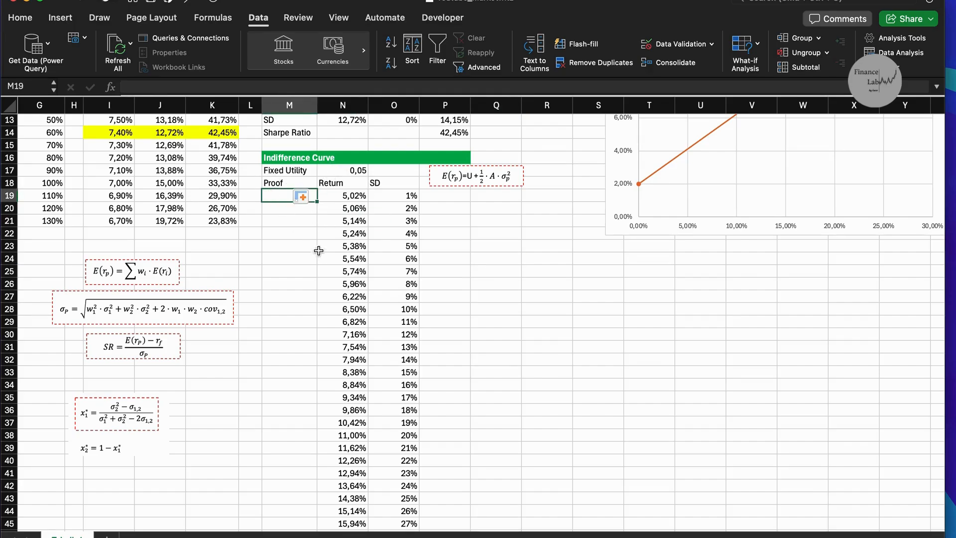
{"action": "scroll", "coordinate": [319, 254], "scroll_direction": "up", "scroll_amount": 5}
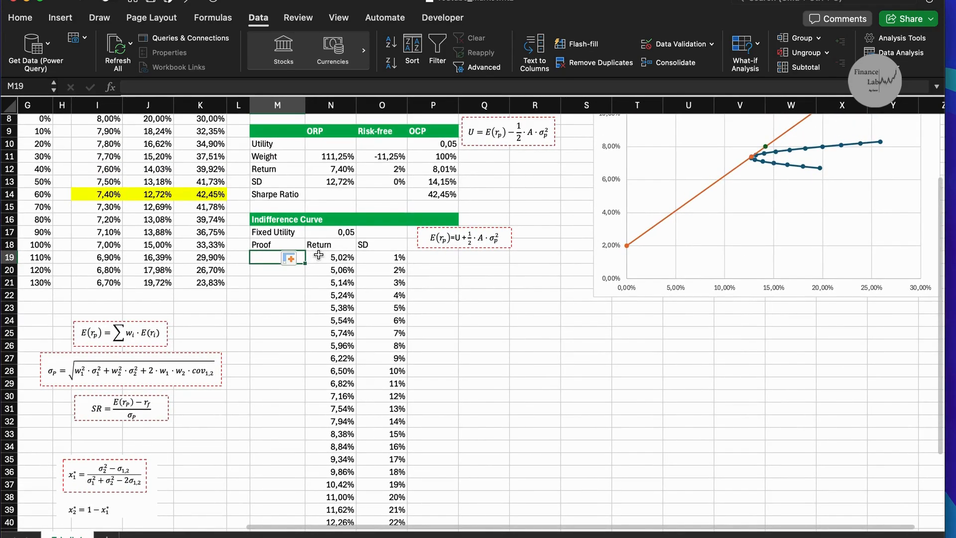
{"action": "scroll", "coordinate": [337, 264], "scroll_direction": "up", "scroll_amount": 2}
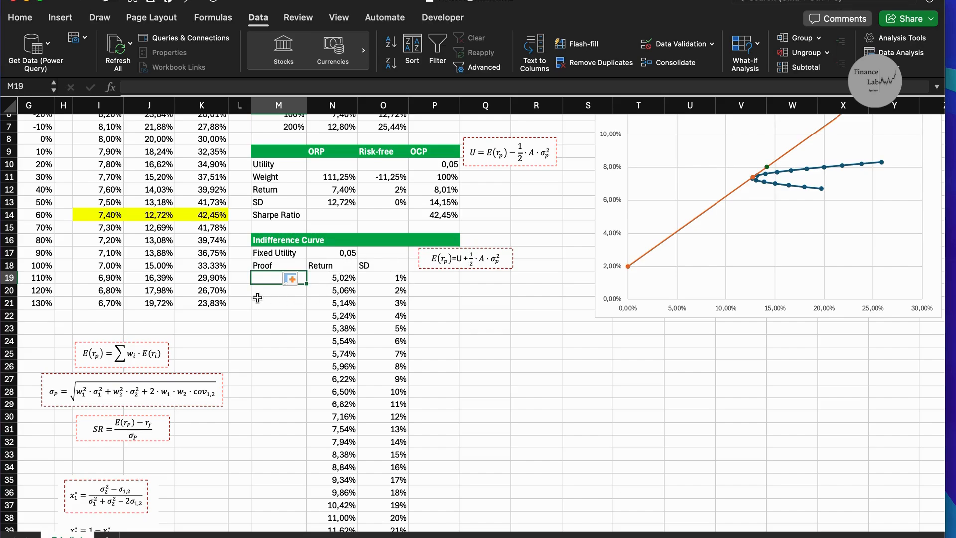
{"action": "type", "text": "="}
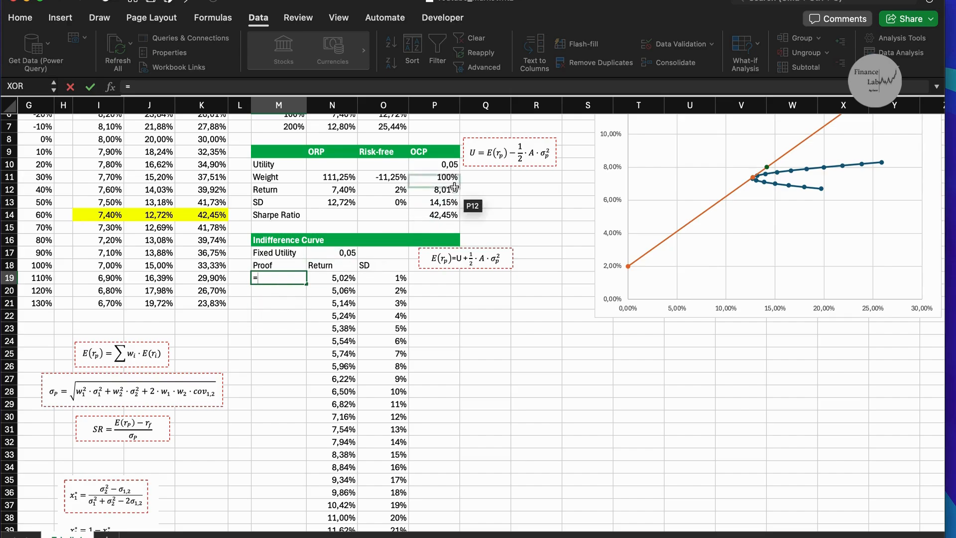
{"action": "left_click", "coordinate": [340, 278]}
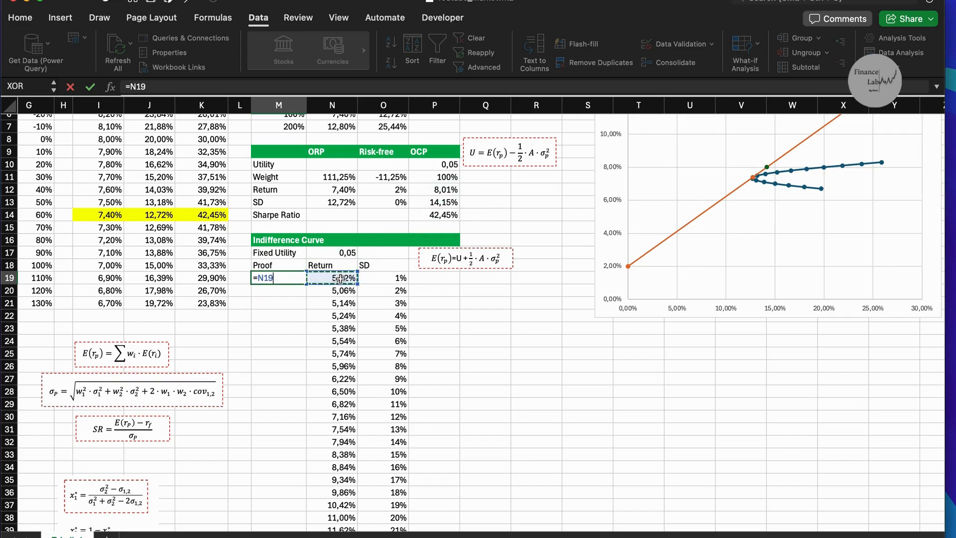
{"action": "type", "text": "-0,5*3*"}
{"action": "left_click", "coordinate": [377, 278]}
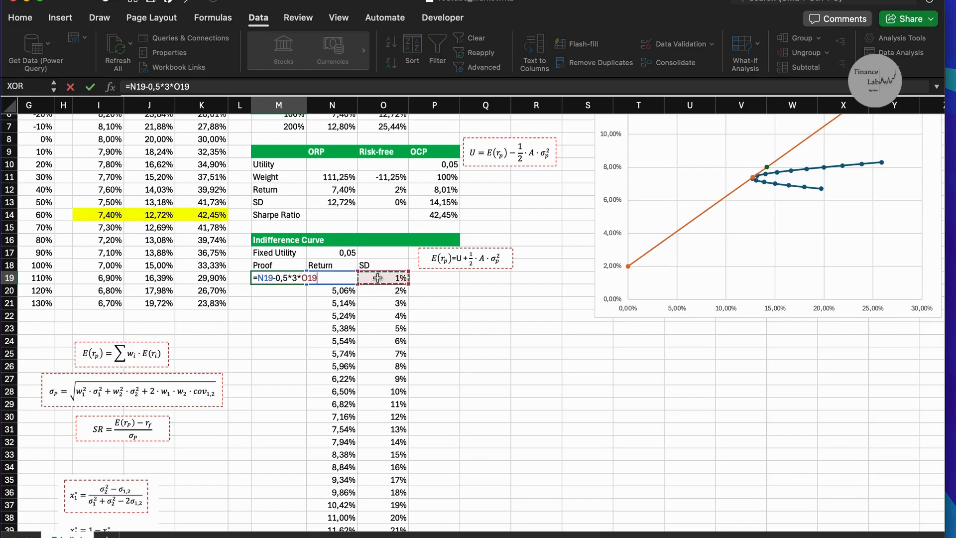
{"action": "type", "text": "^2"}
{"action": "key", "text": "Return"}
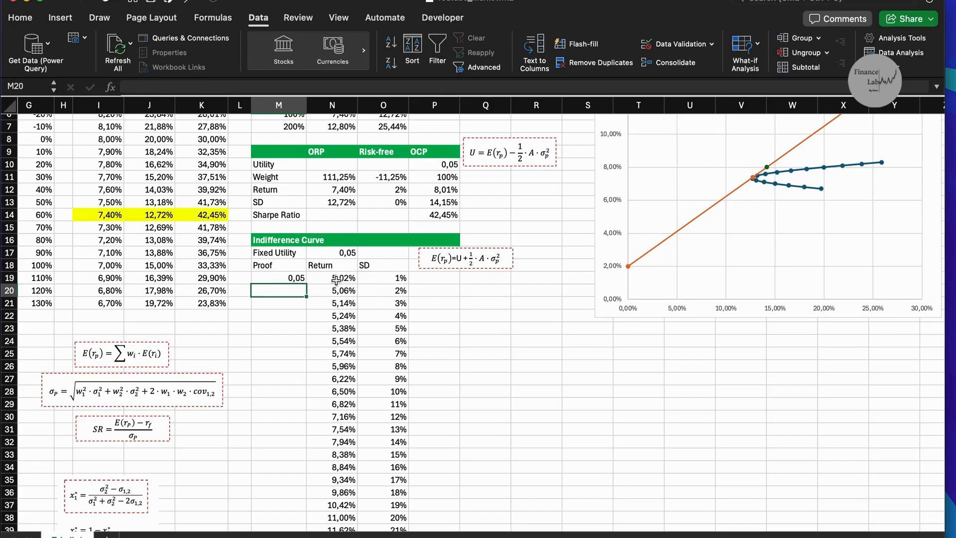
- Fill the Proof formula from M19 down column M to M48, and check it against the fixed utility
{"action": "left_click", "coordinate": [300, 282]}
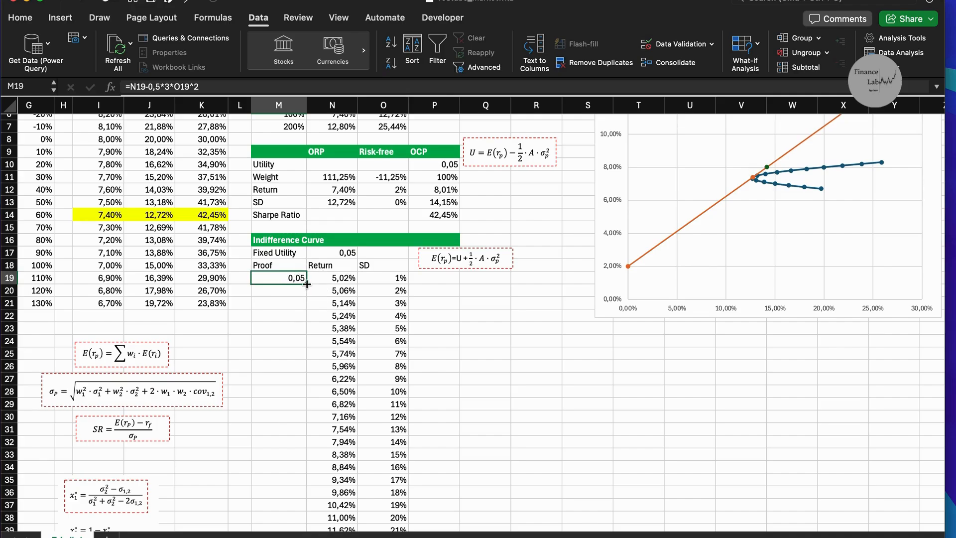
{"action": "double_click", "coordinate": [306, 284]}
{"action": "left_click", "coordinate": [489, 312]}
{"action": "scroll", "coordinate": [488, 312], "scroll_direction": "down", "scroll_amount": 3}
{"action": "scroll", "coordinate": [488, 312], "scroll_direction": "down", "scroll_amount": 2}
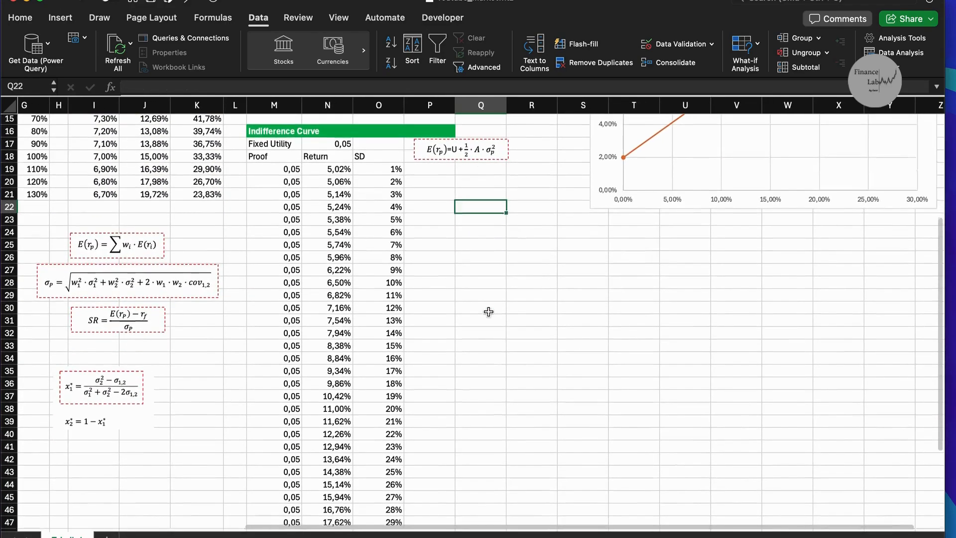
{"action": "scroll", "coordinate": [496, 290], "scroll_direction": "down", "scroll_amount": 1}
{"action": "scroll", "coordinate": [496, 291], "scroll_direction": "down", "scroll_amount": 2}
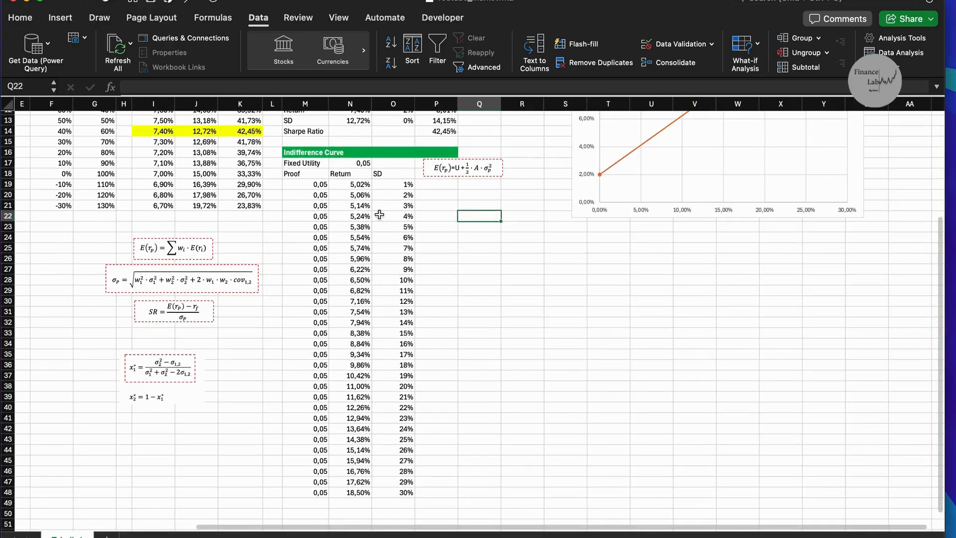
- Add a new data series named Indifference Curve to the efficient frontier and CAL chart
{"action": "scroll", "coordinate": [387, 252], "scroll_direction": "down", "scroll_amount": 1}
{"action": "scroll", "coordinate": [380, 240], "scroll_direction": "right", "scroll_amount": 2}
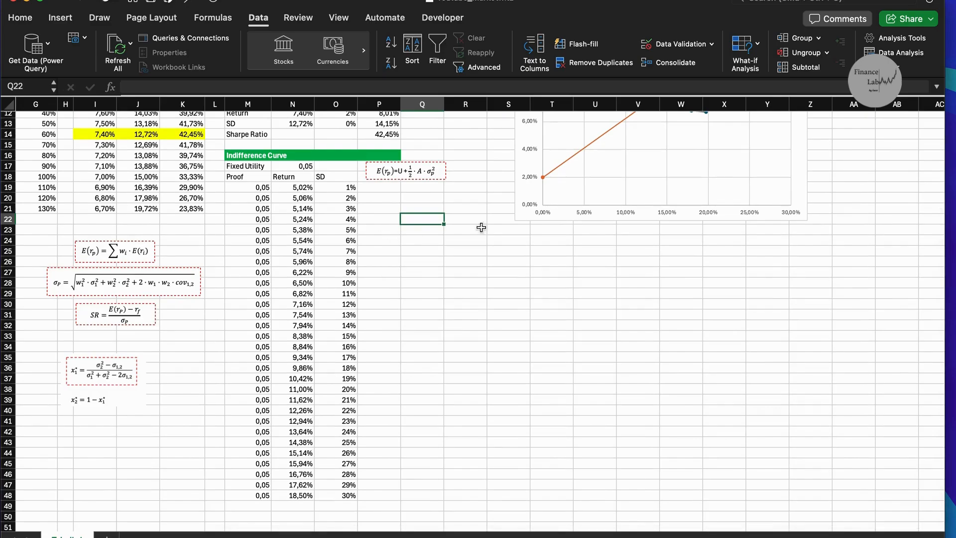
{"action": "left_click", "coordinate": [695, 176]}
{"action": "right_click", "coordinate": [695, 176]}
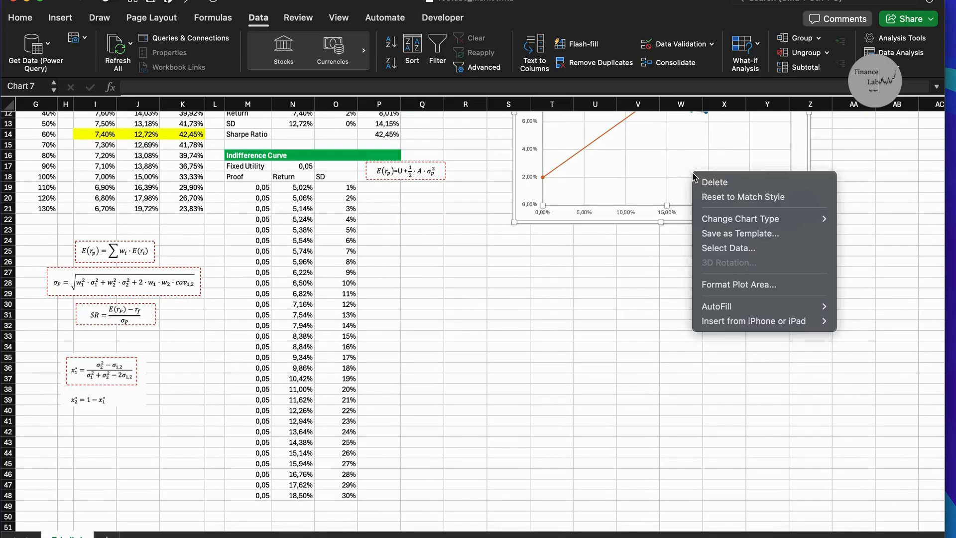
{"action": "left_click", "coordinate": [719, 248]}
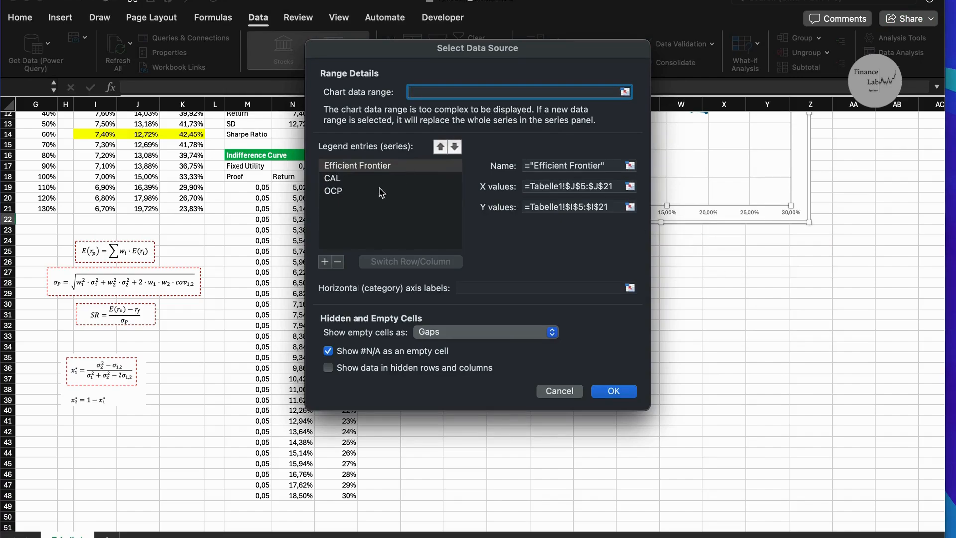
{"action": "left_click", "coordinate": [324, 261]}
{"action": "left_click", "coordinate": [532, 164]}
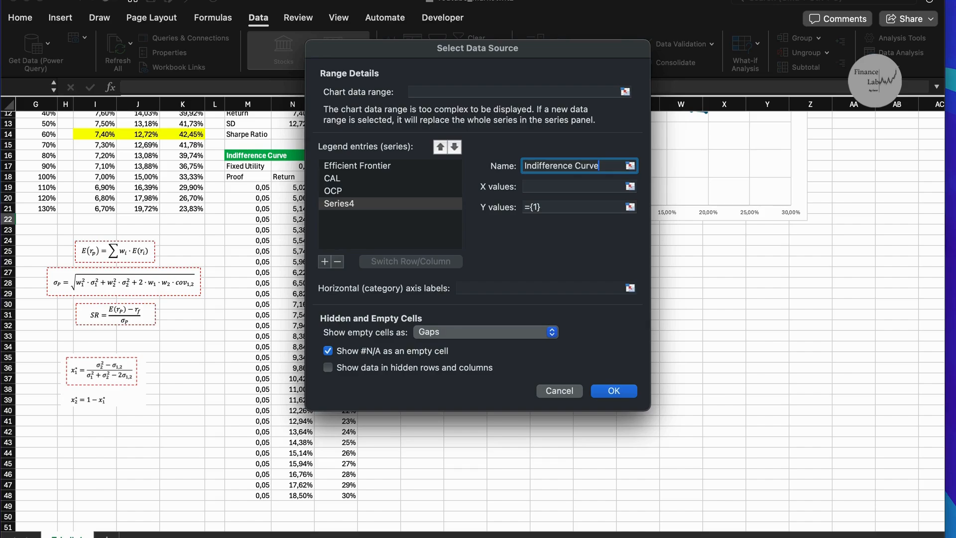
- Set the Indifference Curve series' X values to the SD range O19:O48 and Y values to the Return range N19:N48, and apply the data source
{"action": "left_click", "coordinate": [548, 186]}
{"action": "left_click_drag", "start_coordinate": [402, 54], "coordinate": [617, 49]}
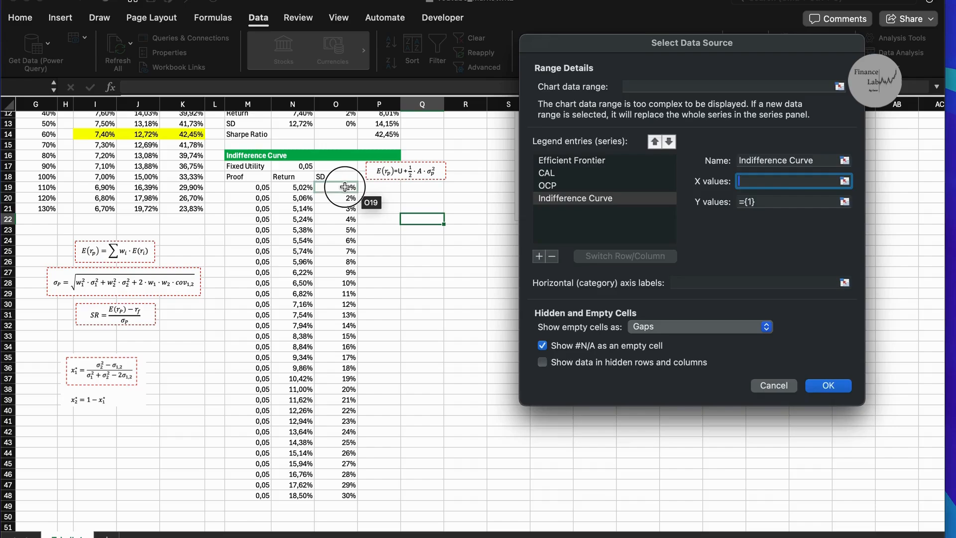
{"action": "left_click_drag", "start_coordinate": [346, 186], "coordinate": [334, 495]}
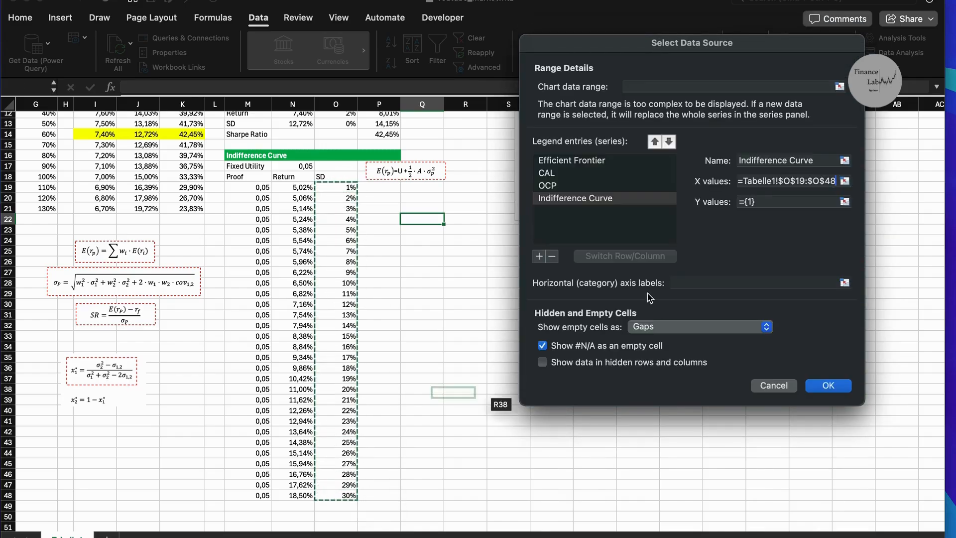
{"action": "left_click", "coordinate": [733, 202]}
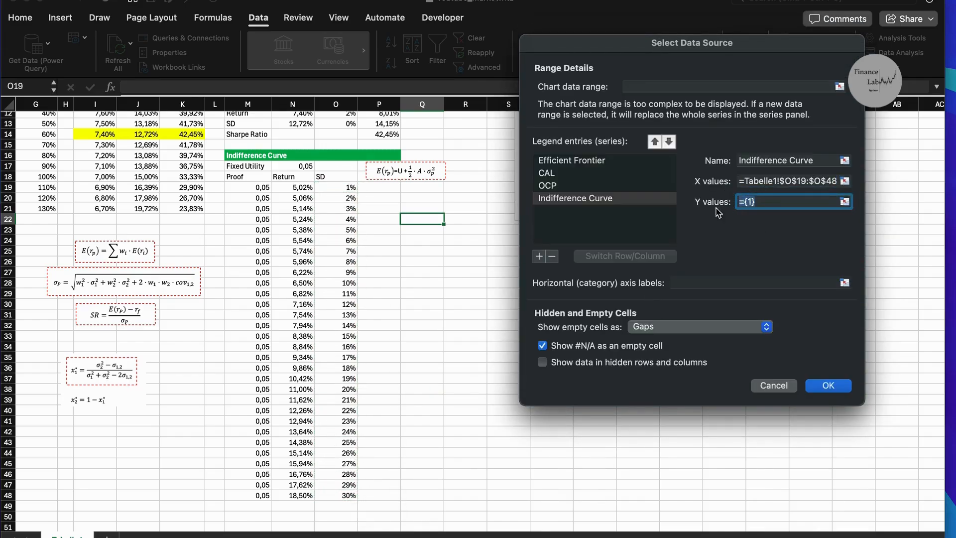
{"action": "left_click_drag", "start_coordinate": [301, 187], "coordinate": [300, 495]}
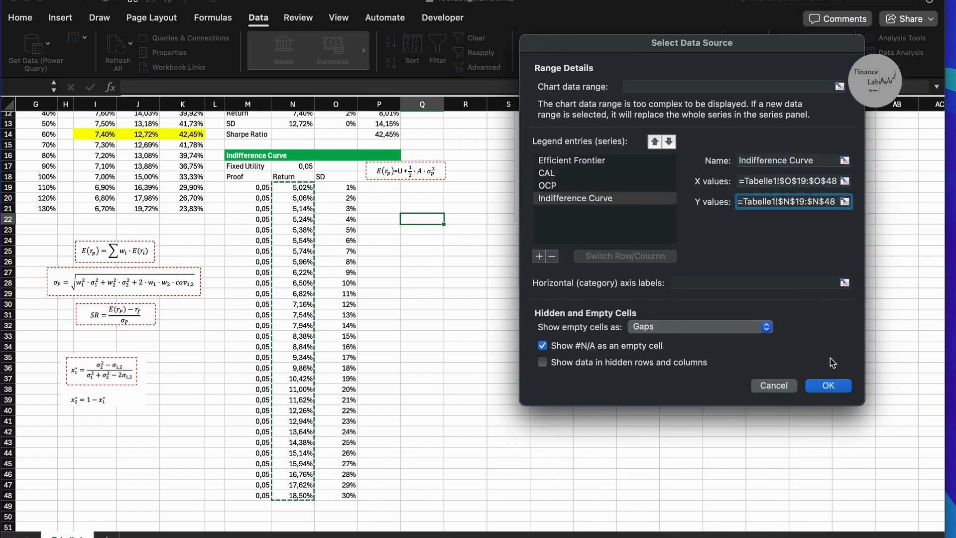
{"action": "left_click", "coordinate": [826, 386]}
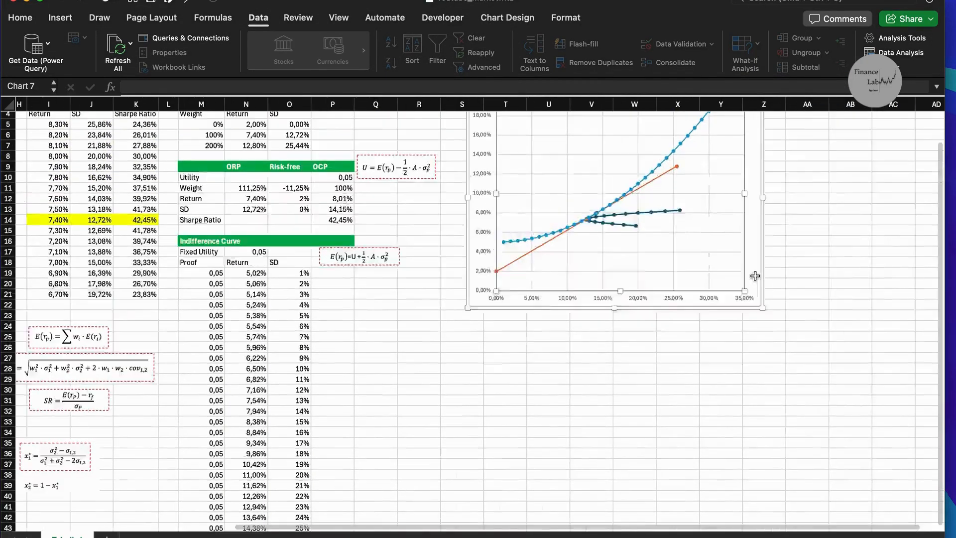
- Format the Indifference Curve series in the chart to have no markers
{"action": "scroll", "coordinate": [755, 275], "scroll_direction": "right", "scroll_amount": 2}
{"action": "scroll", "coordinate": [755, 276], "scroll_direction": "up", "scroll_amount": 2}
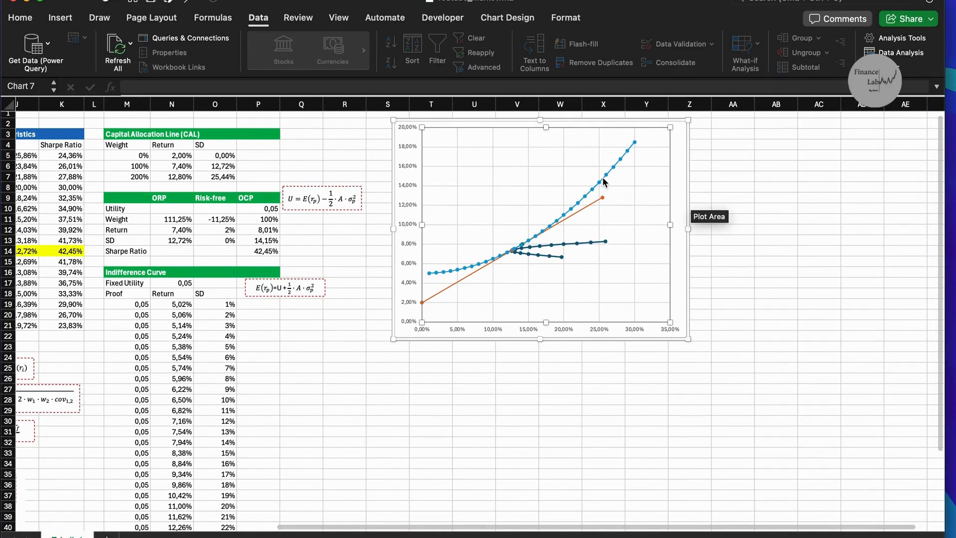
{"action": "right_click", "coordinate": [602, 178]}
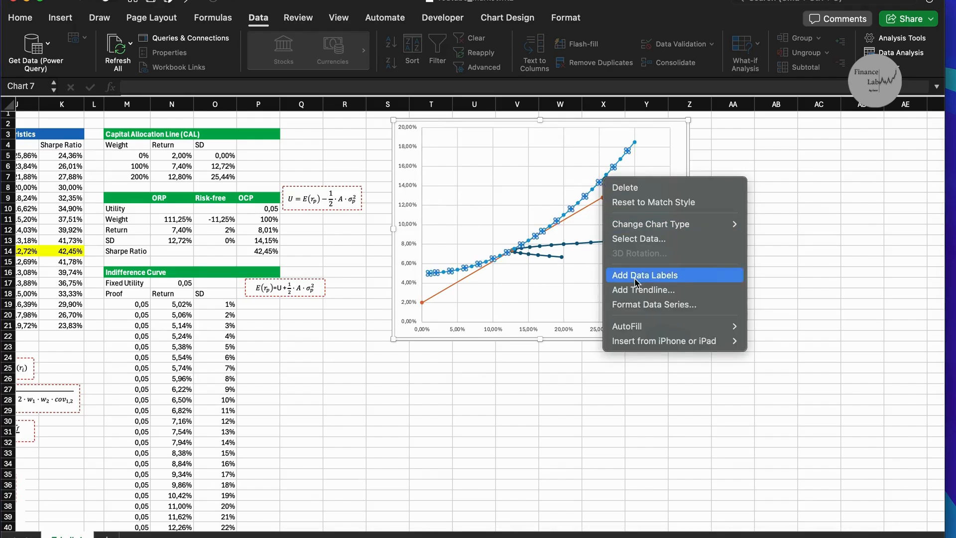
{"action": "left_click", "coordinate": [678, 304]}
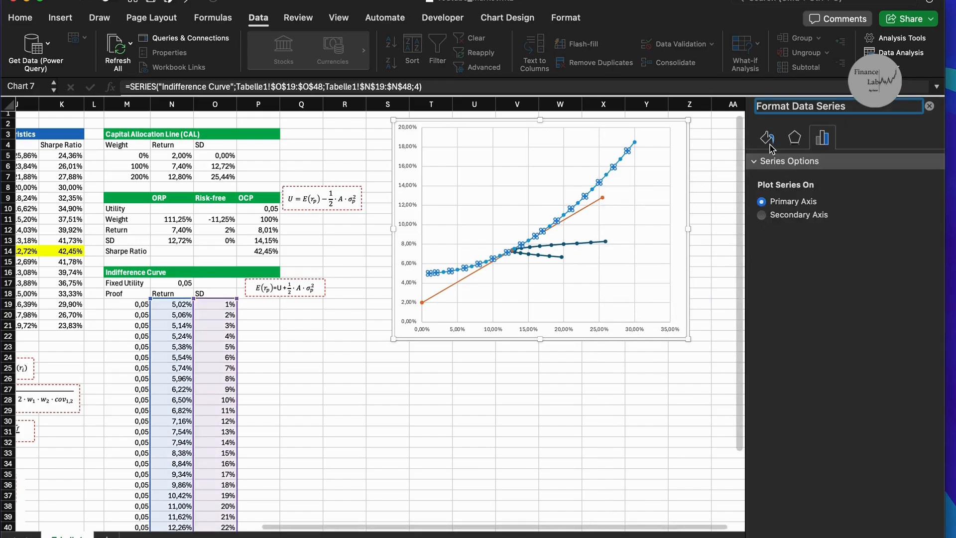
{"action": "left_click", "coordinate": [768, 139]}
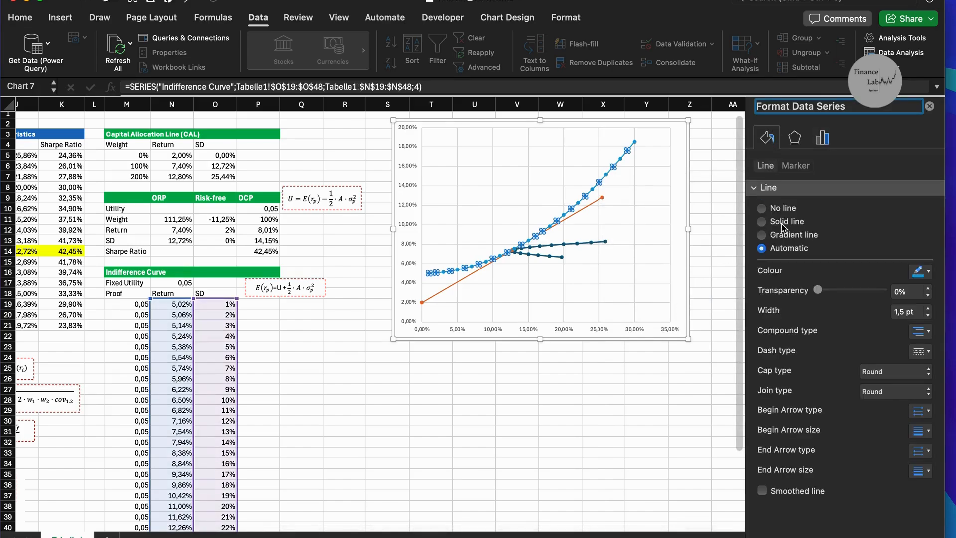
{"action": "left_click", "coordinate": [796, 166]}
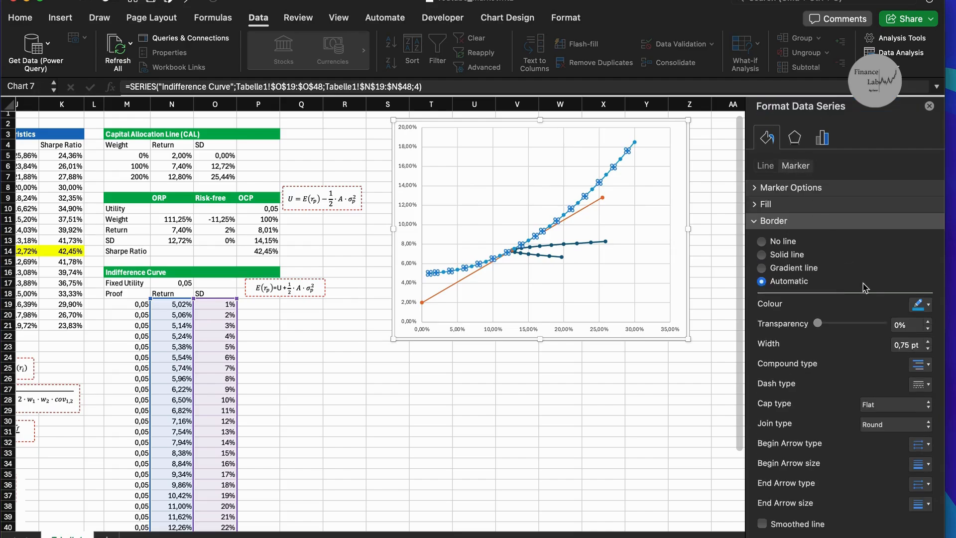
{"action": "left_click", "coordinate": [755, 187]}
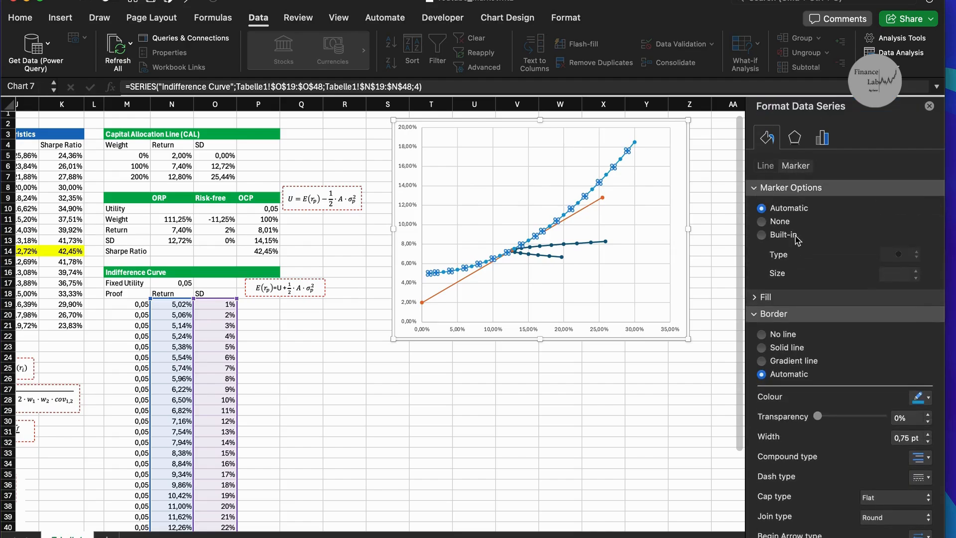
{"action": "left_click", "coordinate": [762, 222]}
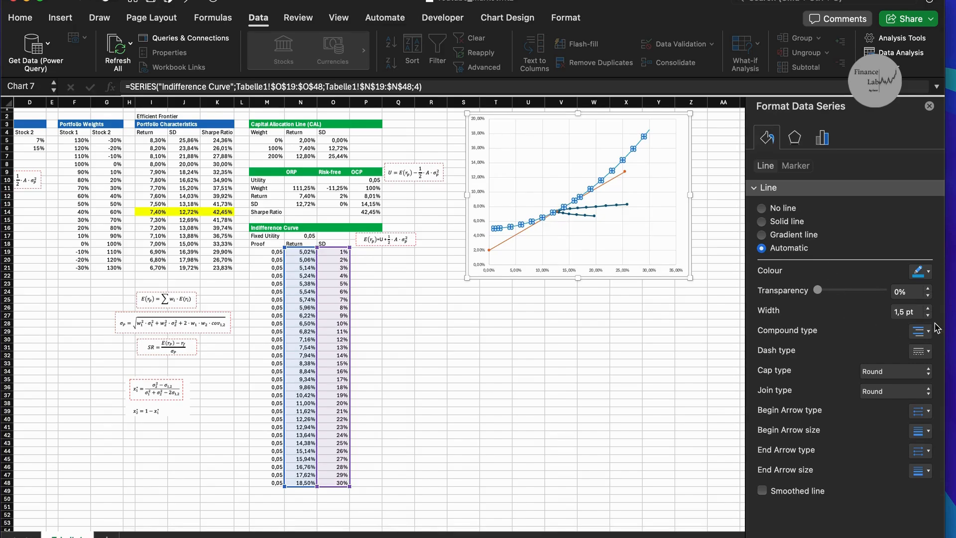
- Give the Indifference Curve's line the square-dot dash type and deselect the chart
{"action": "left_click", "coordinate": [929, 332]}
{"action": "left_click", "coordinate": [930, 333]}
{"action": "left_click", "coordinate": [927, 352]}
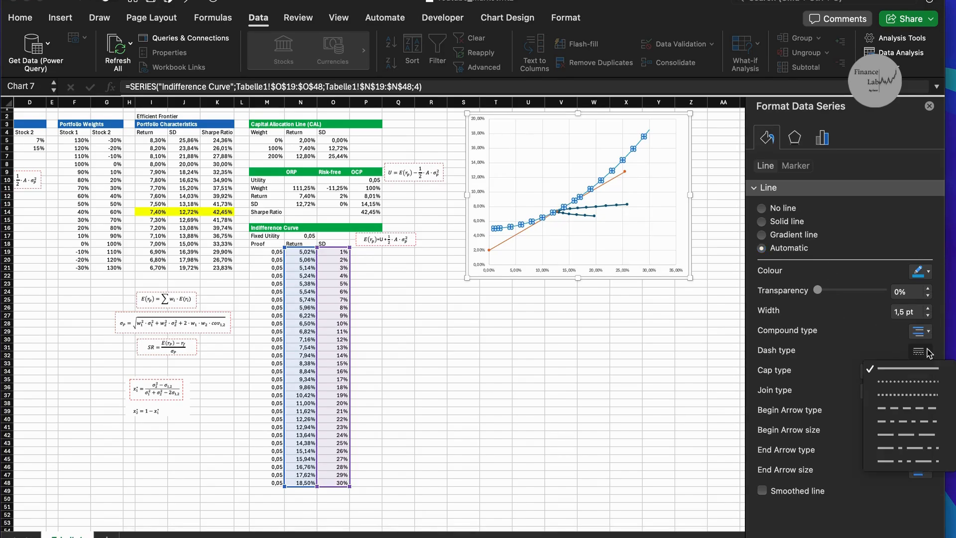
{"action": "left_click", "coordinate": [906, 395]}
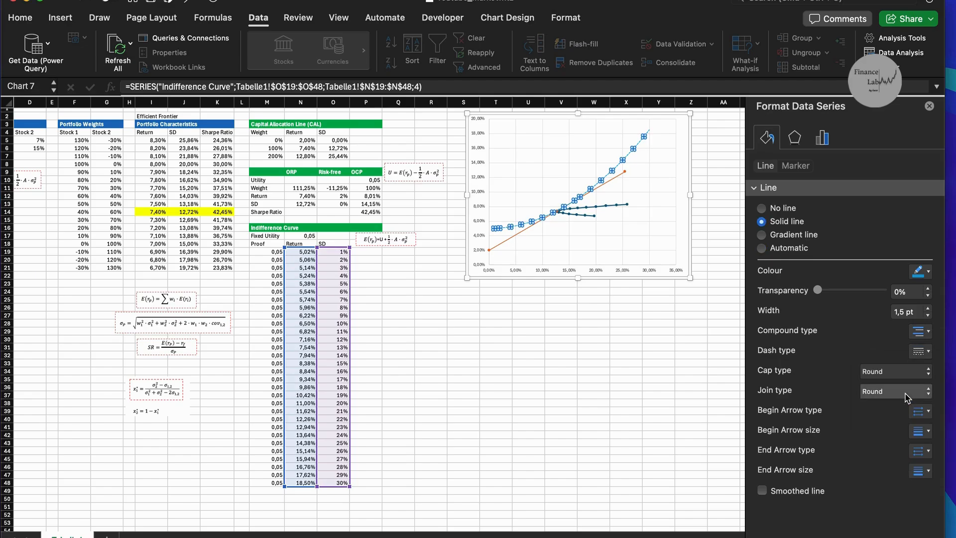
{"action": "left_click", "coordinate": [715, 212]}
{"action": "left_click", "coordinate": [714, 213]}
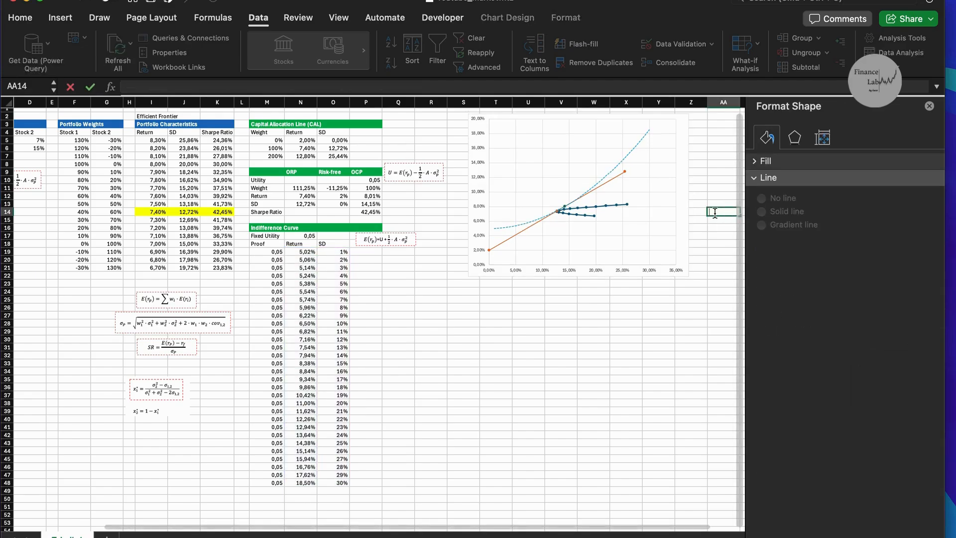
- Examine up close where the dashed indifference curve meets the CAL at the OCP point, and how both relate to the efficient frontier
{"action": "scroll", "coordinate": [555, 206], "scroll_direction": "up", "scroll_amount": 5}
{"action": "scroll", "coordinate": [555, 206], "scroll_direction": "up", "scroll_amount": 1}
{"action": "scroll", "coordinate": [555, 206], "scroll_direction": "right", "scroll_amount": 2}
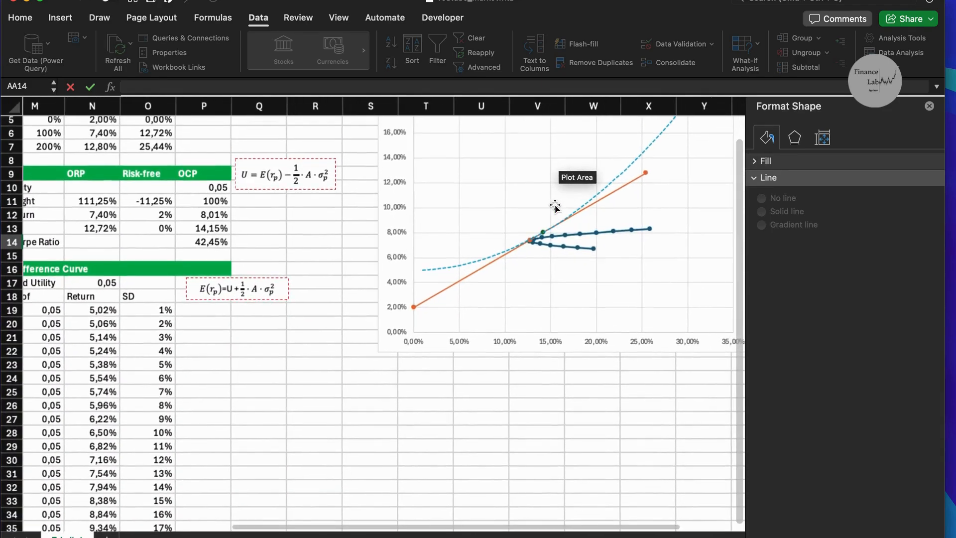
{"action": "scroll", "coordinate": [554, 207], "scroll_direction": "up", "scroll_amount": 5}
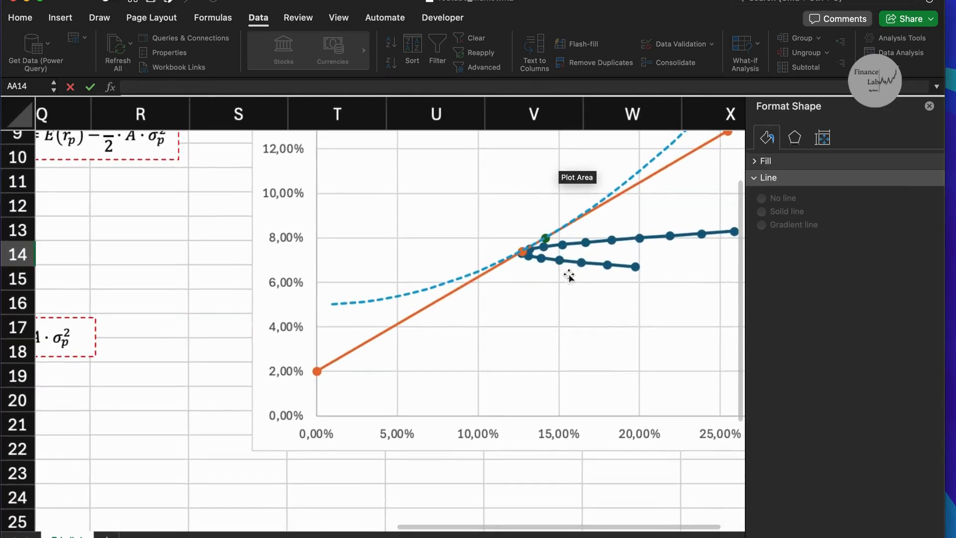
{"action": "scroll", "coordinate": [567, 258], "scroll_direction": "left", "scroll_amount": 2}
{"action": "scroll", "coordinate": [544, 238], "scroll_direction": "up", "scroll_amount": 1}
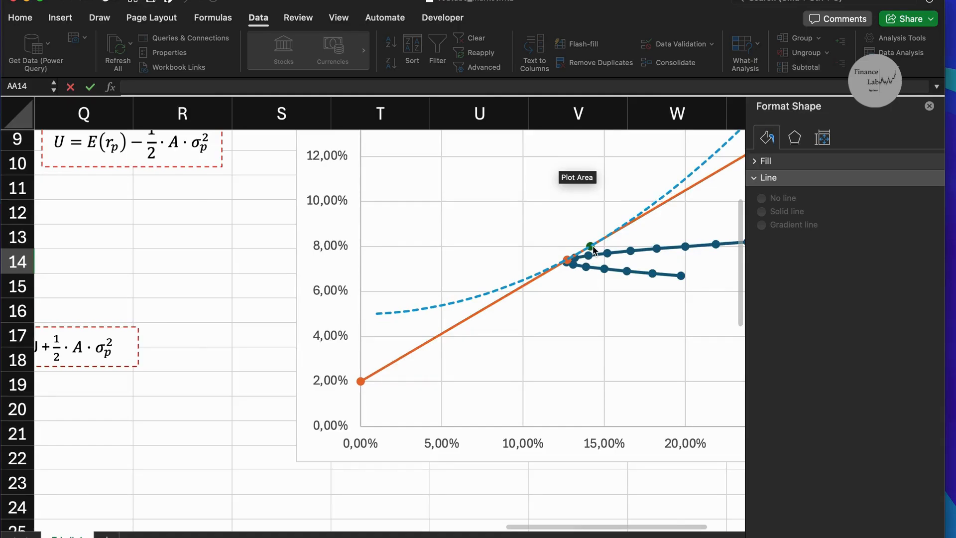
{"action": "scroll", "coordinate": [592, 250], "scroll_direction": "right", "scroll_amount": 6}
{"action": "scroll", "coordinate": [592, 250], "scroll_direction": "up", "scroll_amount": 4}
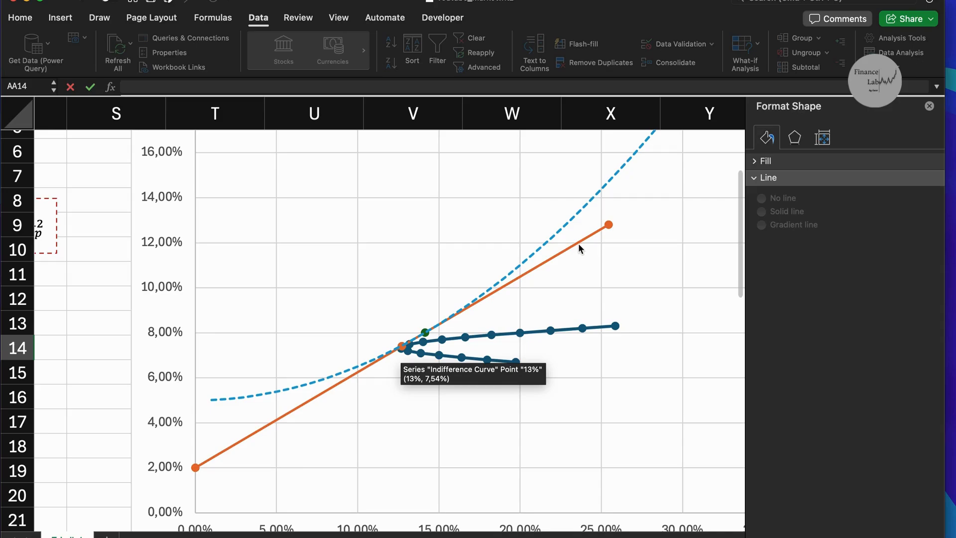
{"action": "scroll", "coordinate": [337, 410], "scroll_direction": "down", "scroll_amount": 10}
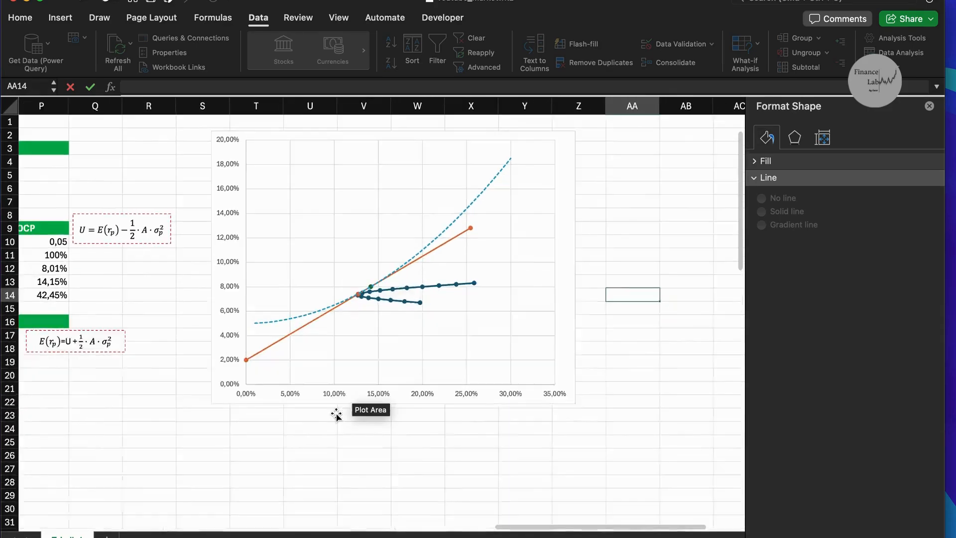
{"action": "scroll", "coordinate": [314, 371], "scroll_direction": "left", "scroll_amount": 5}
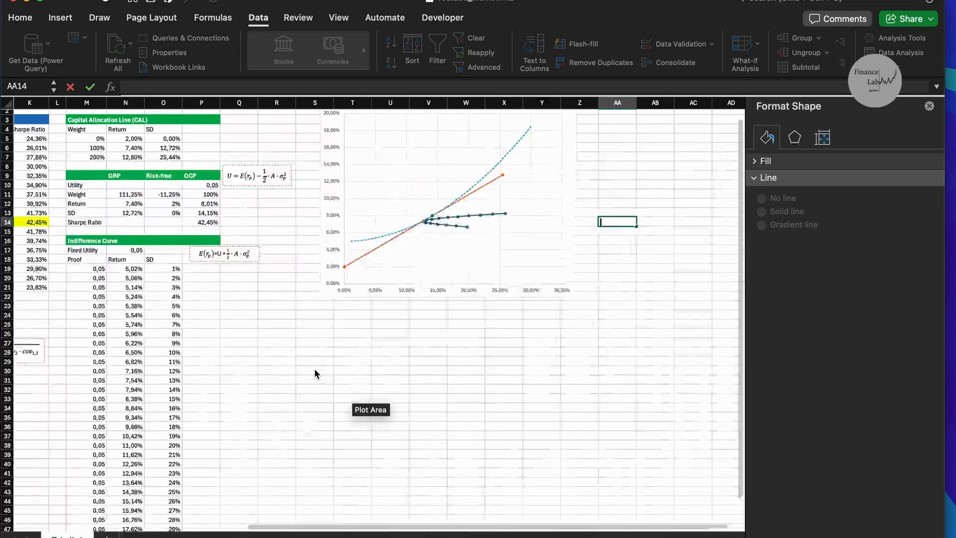
{"action": "scroll", "coordinate": [314, 369], "scroll_direction": "down", "scroll_amount": 1}
{"action": "left_click", "coordinate": [445, 325]}
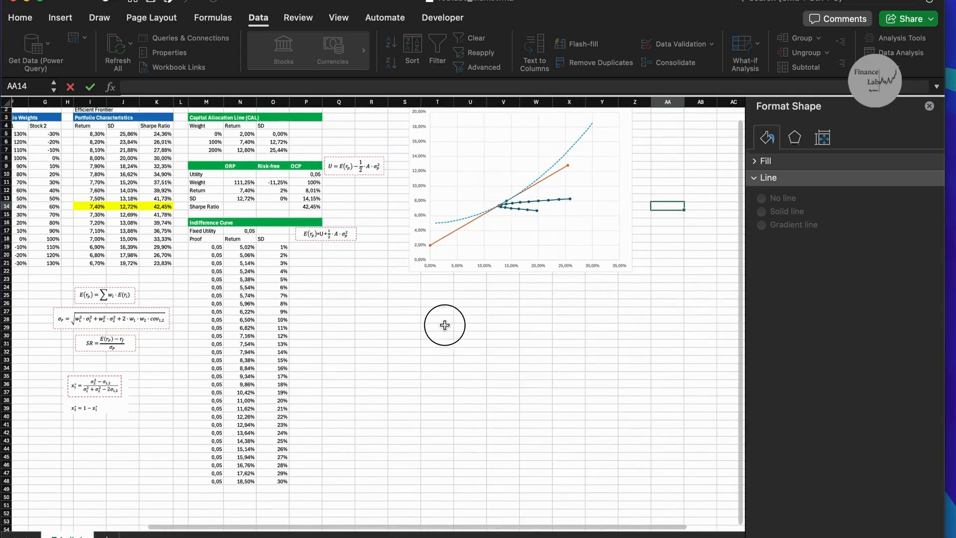